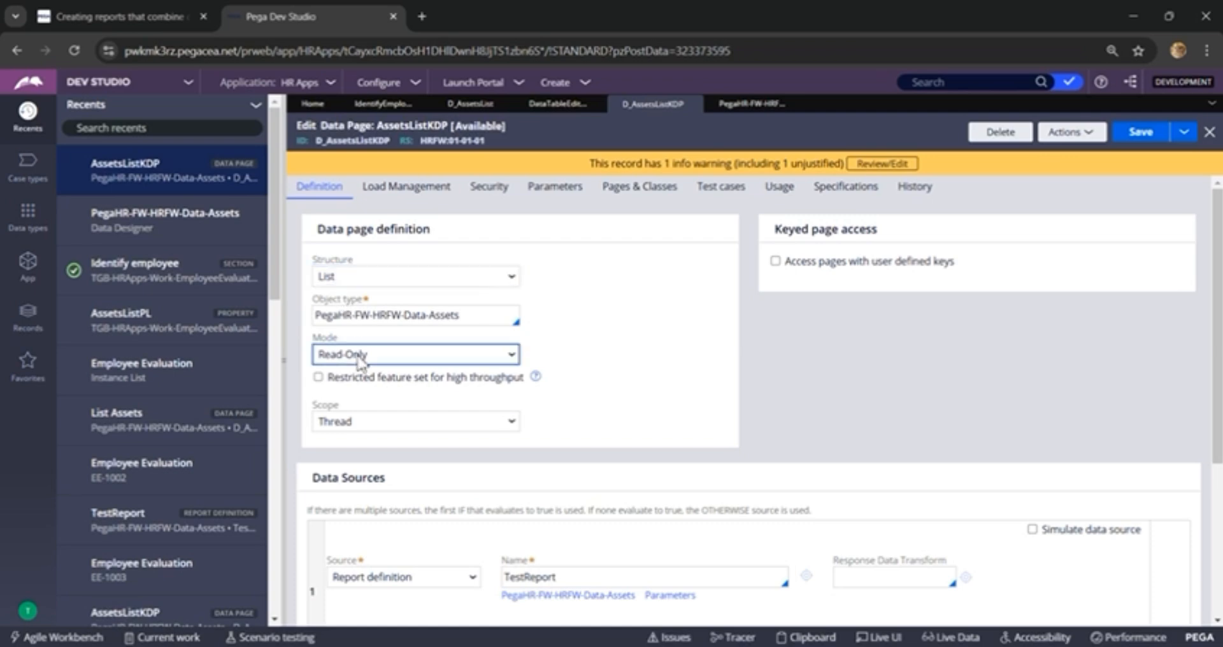
# Step: Switch the AssetsListKDP data page's structure to Page and return it to List
pyautogui.click(368, 285)
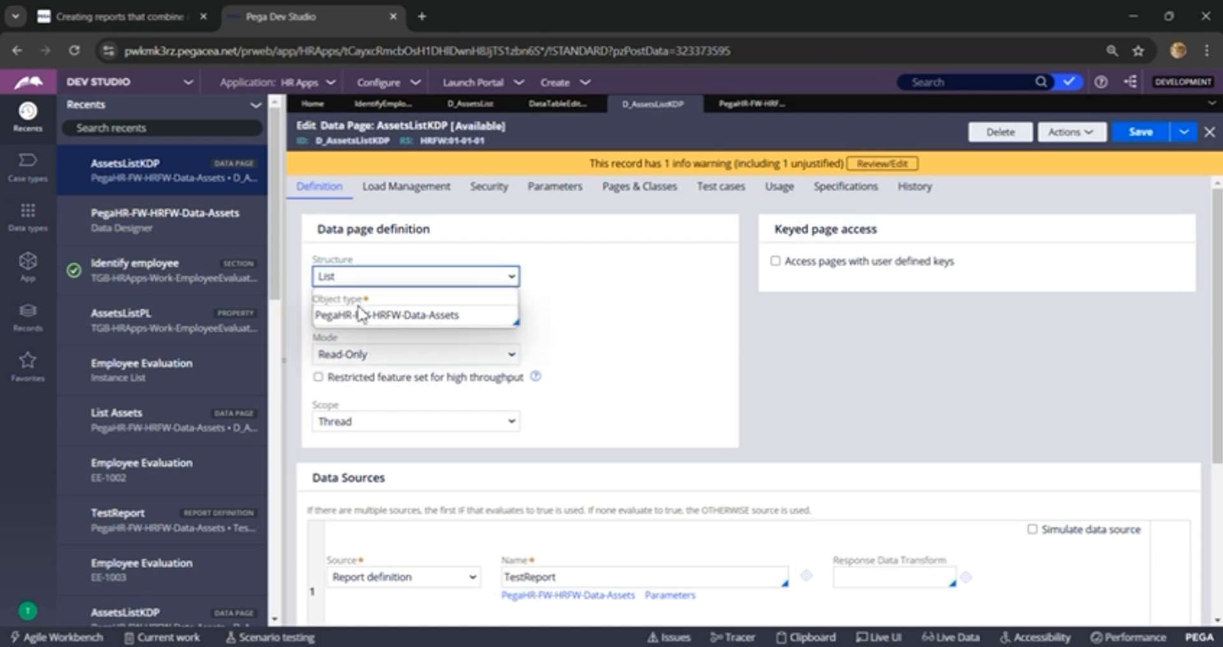
pyautogui.click(356, 299)
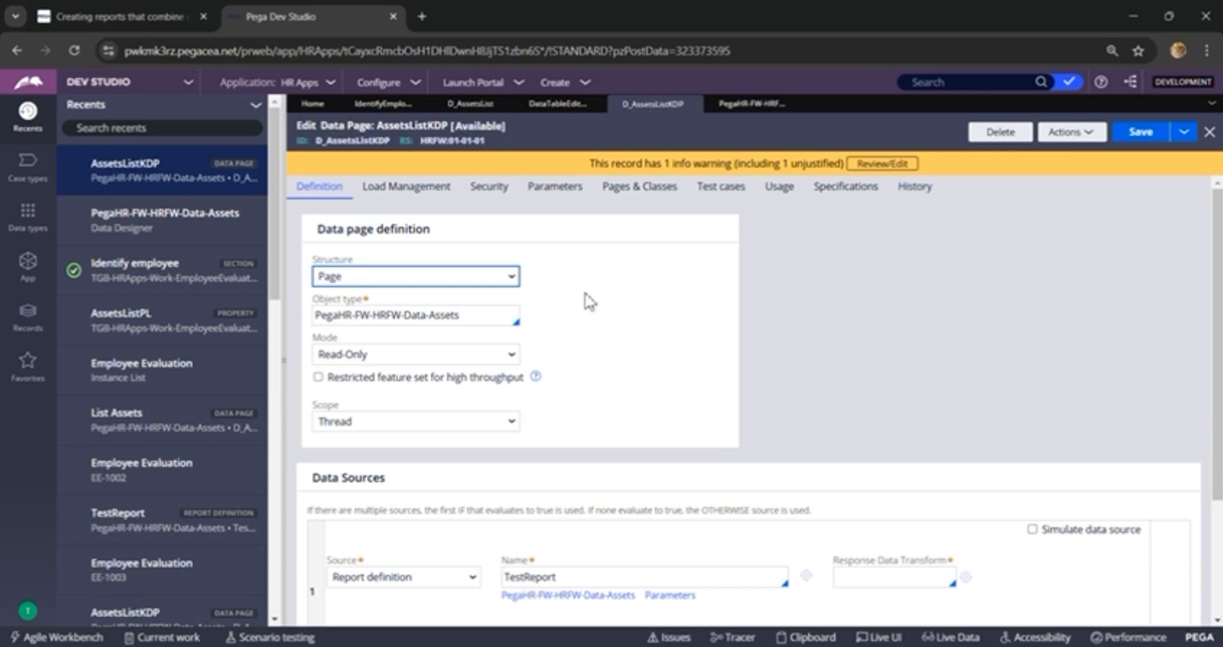
pyautogui.click(470, 279)
pyautogui.click(425, 317)
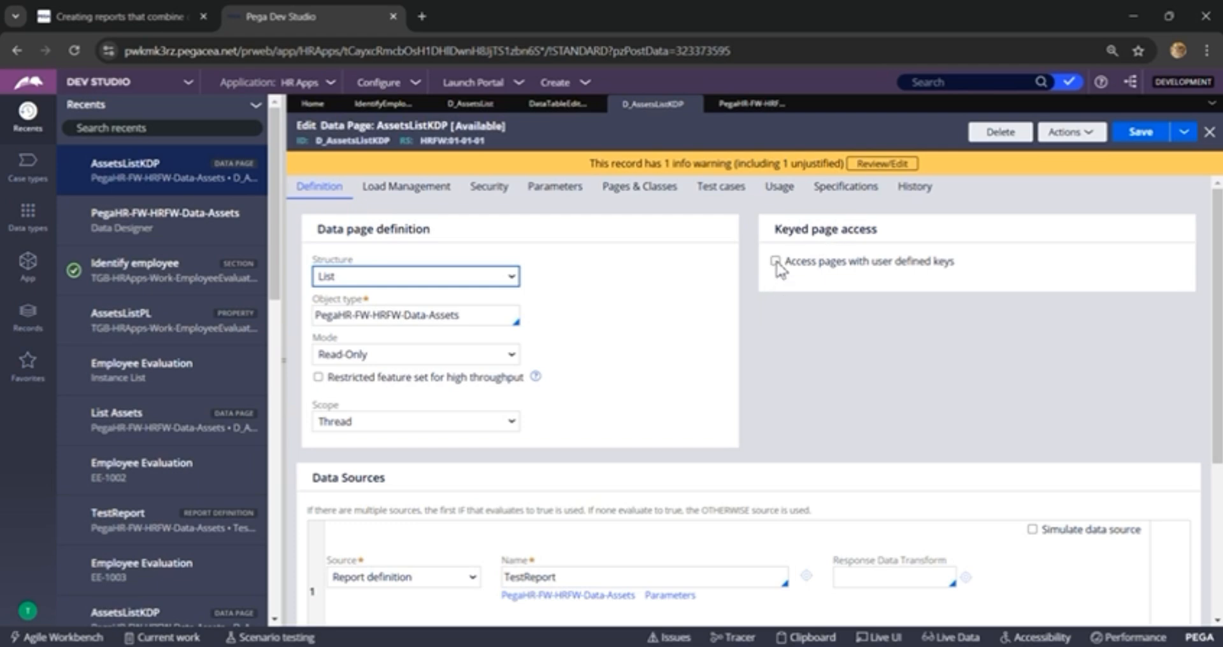
# Step: Enable access to pages with user defined keys on the AssetsListKDP data page
pyautogui.click(775, 261)
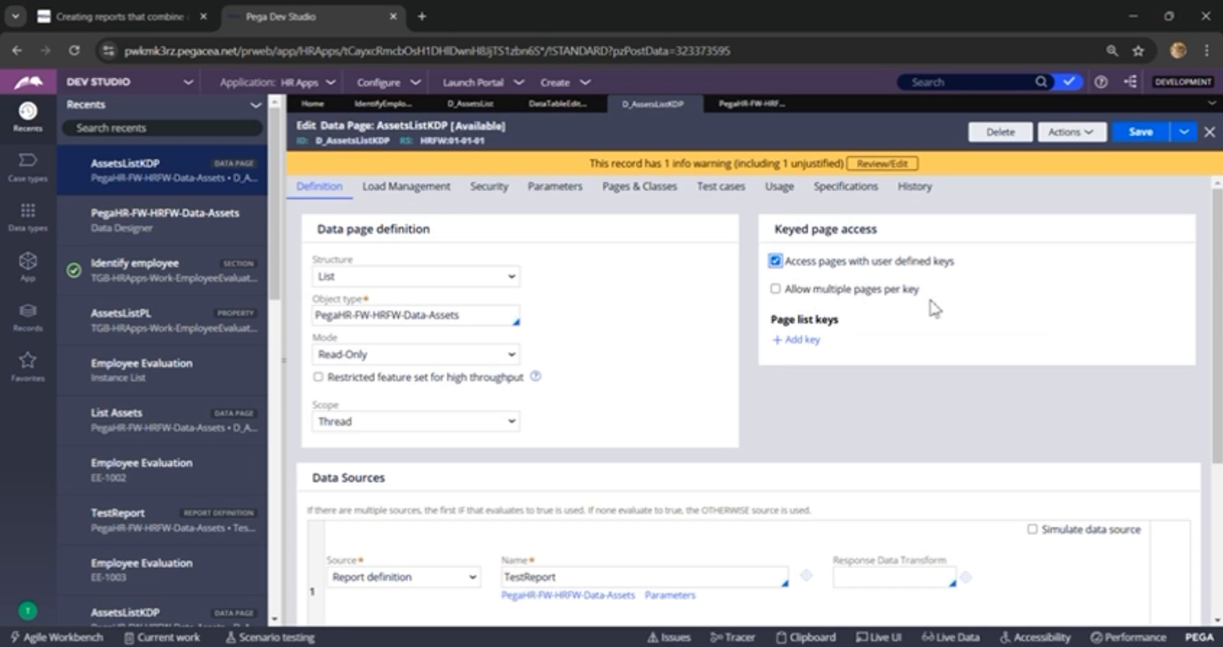
pyautogui.doubleClick(910, 291)
pyautogui.click(950, 328)
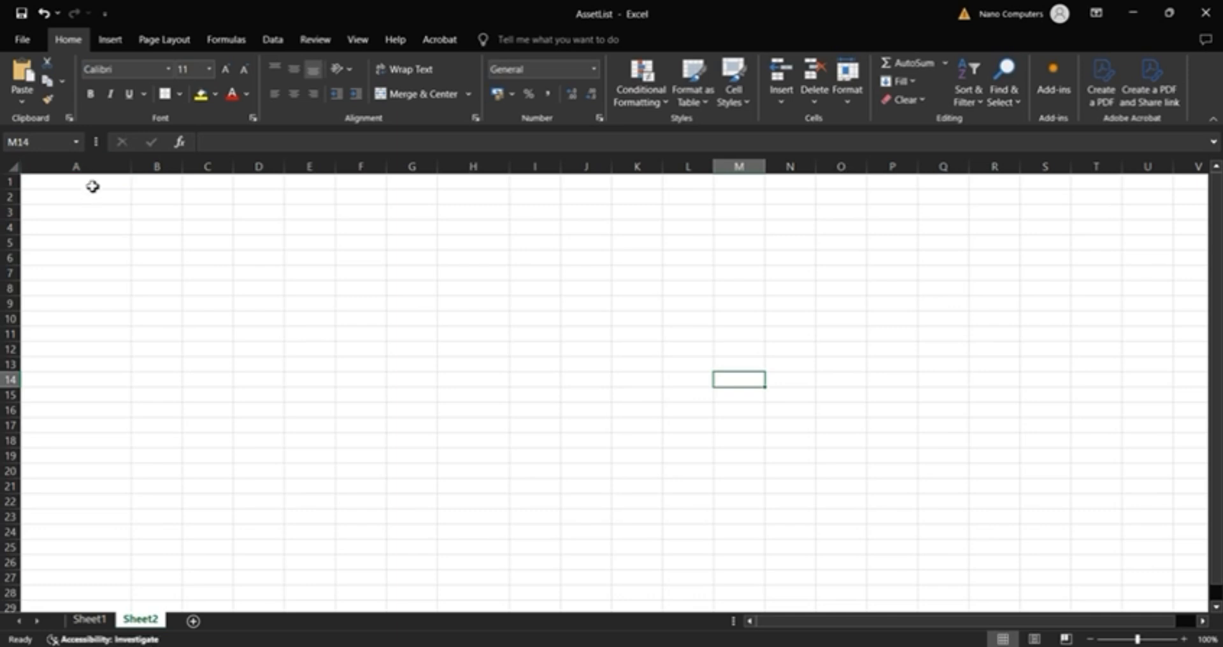
# Step: Switch to the AssetList workbook in Excel and enter the headings car brand and model in A1:B1 of Sheet2
pyautogui.click(92, 186)
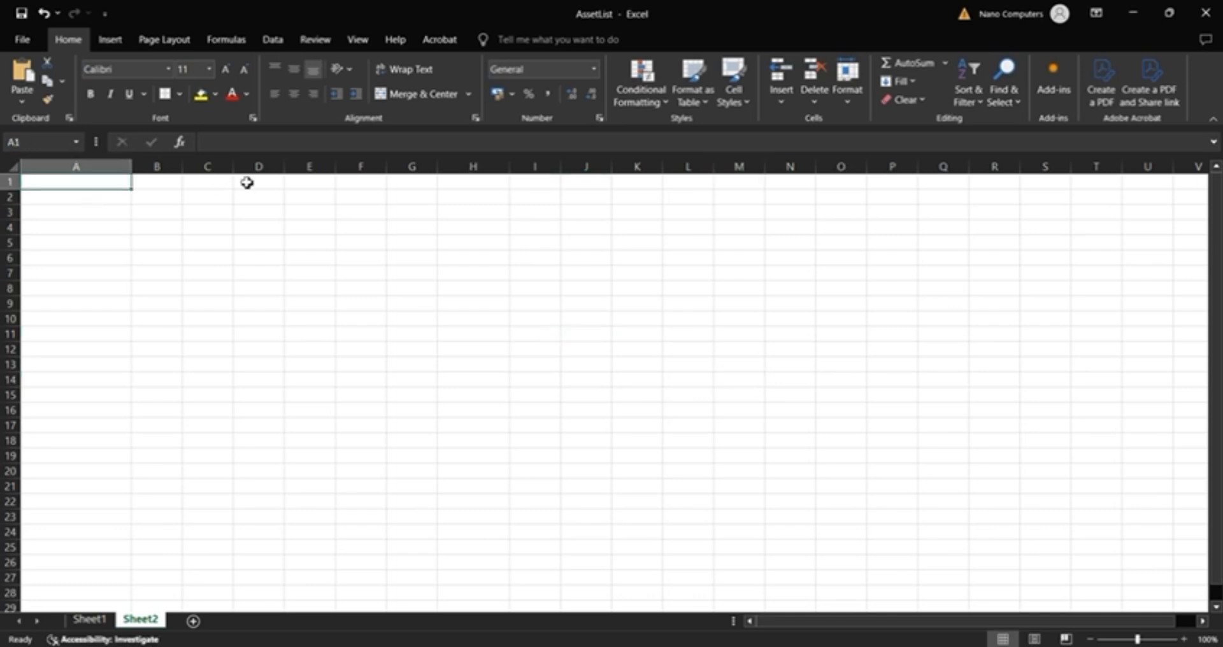
pyautogui.write('car')
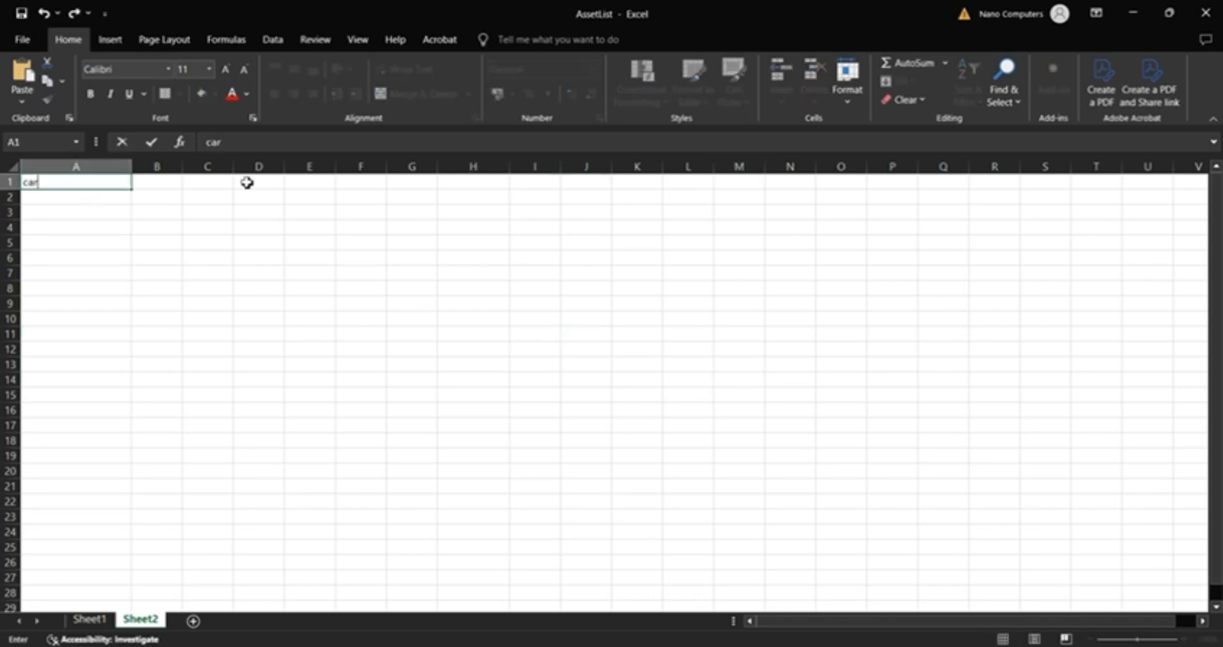
pyautogui.write(' brand')
pyautogui.press('Tab')
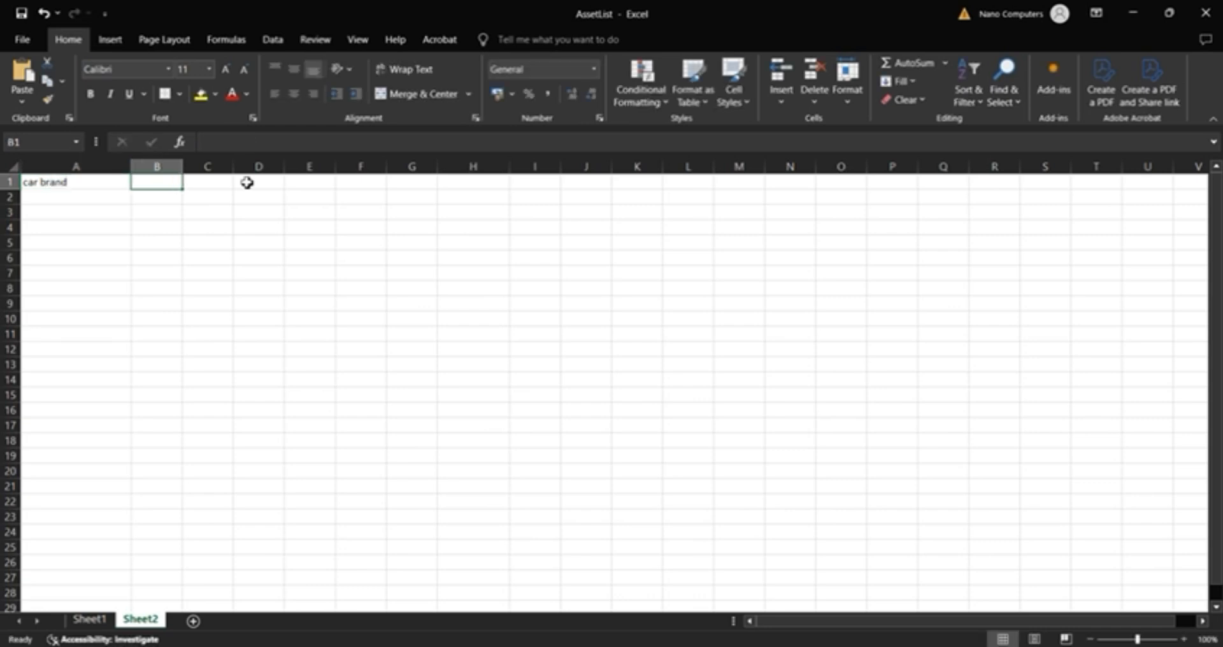
pyautogui.write('model')
pyautogui.press('Return')
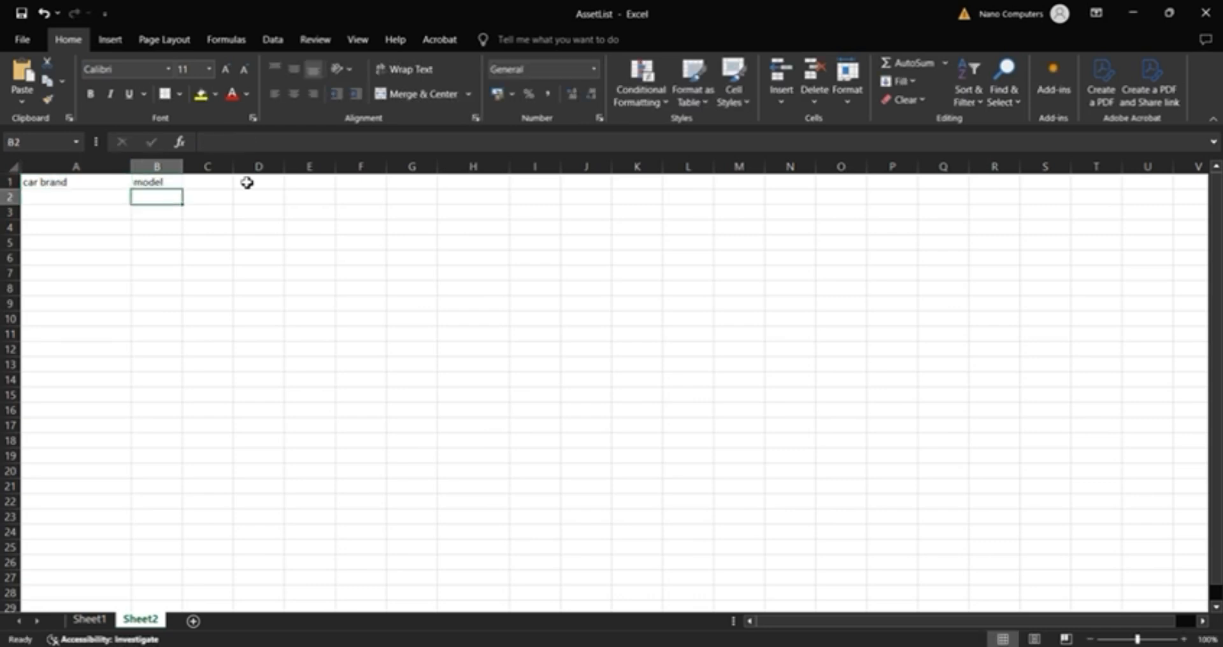
# Step: Enter the brand maruti suzuki in A2 and its model alto in B2
pyautogui.press('Left')
pyautogui.write('mar')
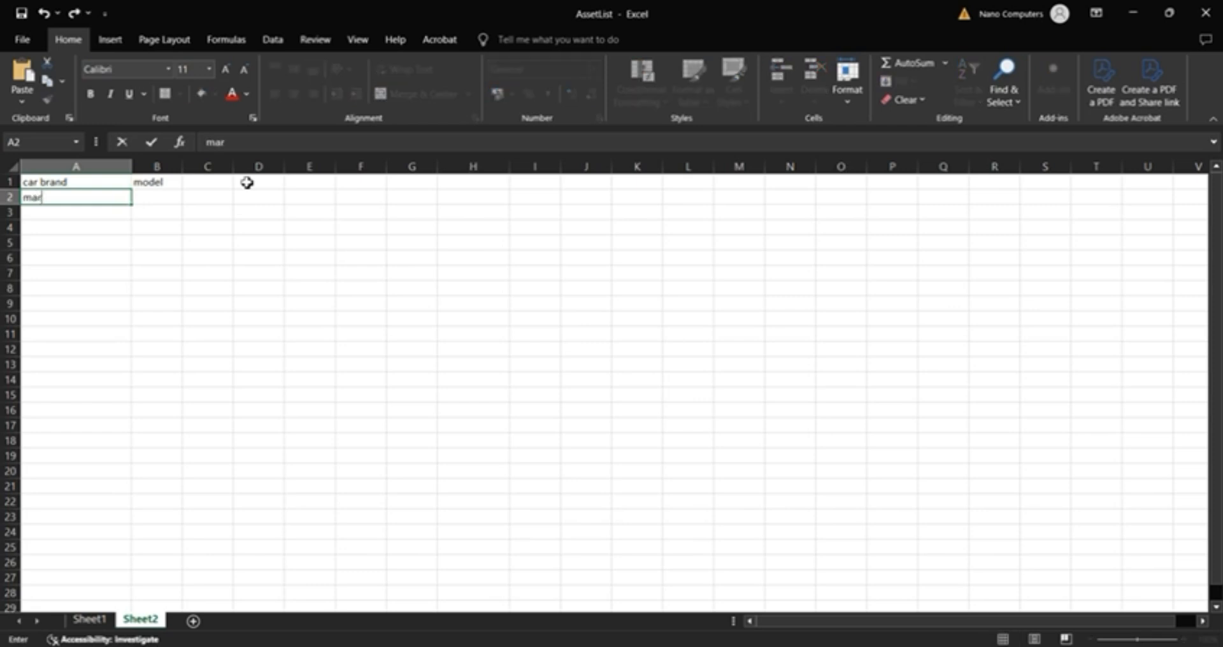
pyautogui.write('uti suzuki')
pyautogui.press('Tab')
pyautogui.write('al')
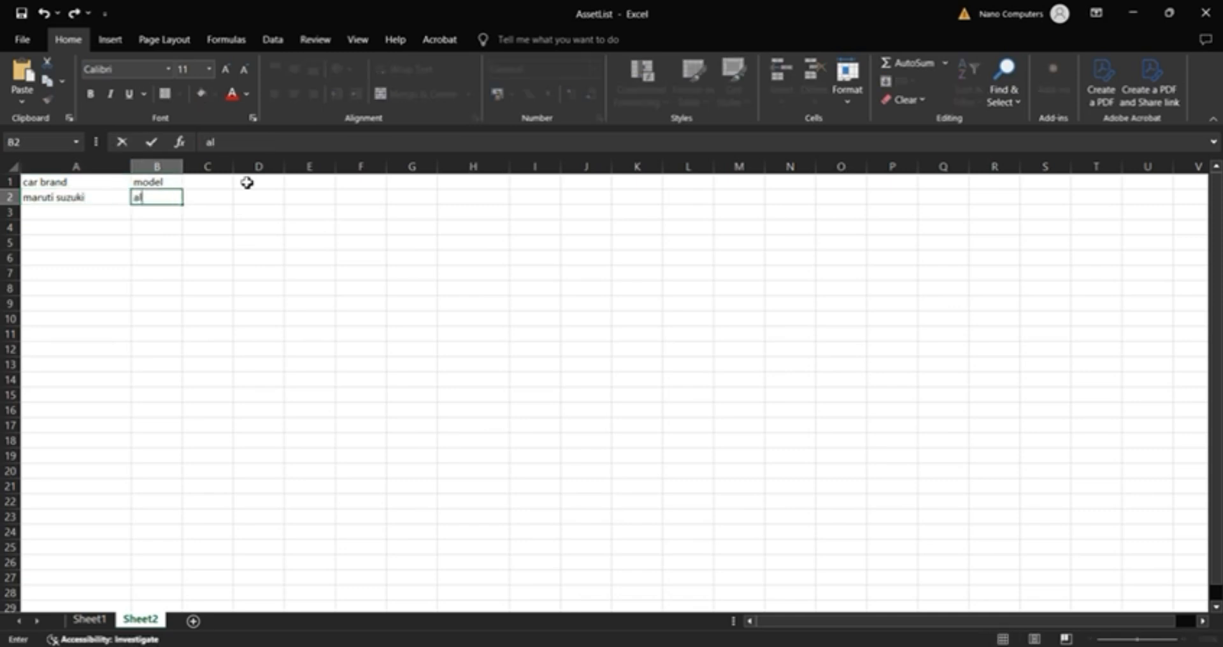
pyautogui.write('to')
pyautogui.press('Return')
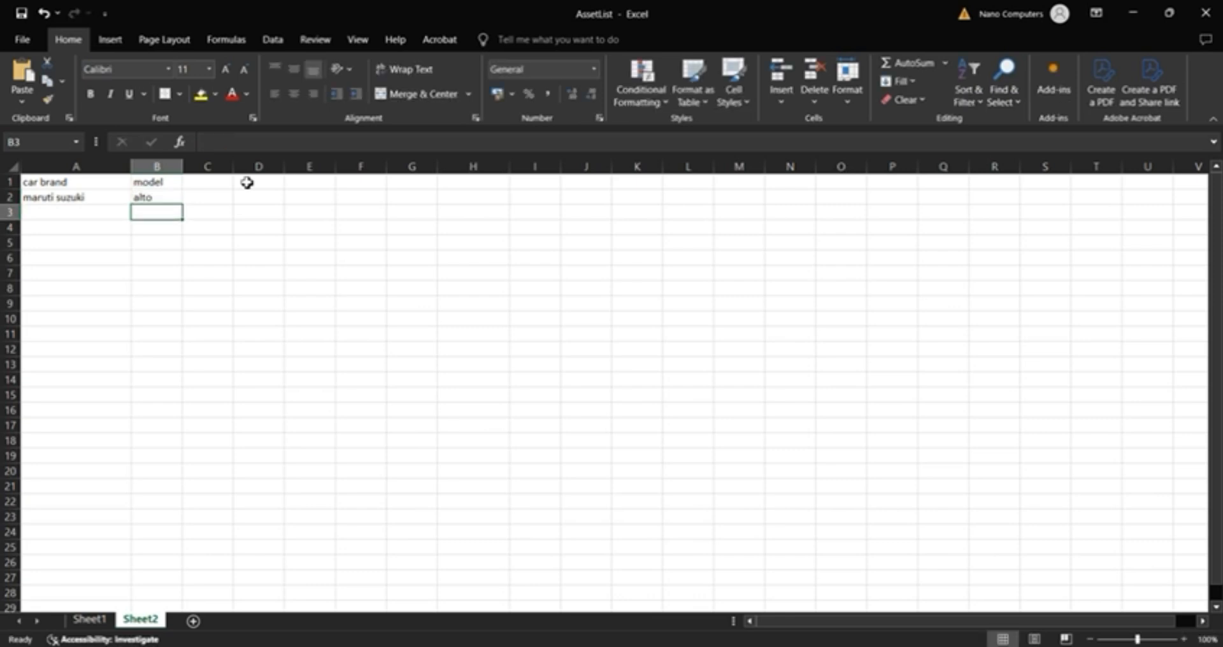
# Step: Add the models ertiga and swift in B3:B4 beneath alto
pyautogui.write('ertiga')
pyautogui.press('Return')
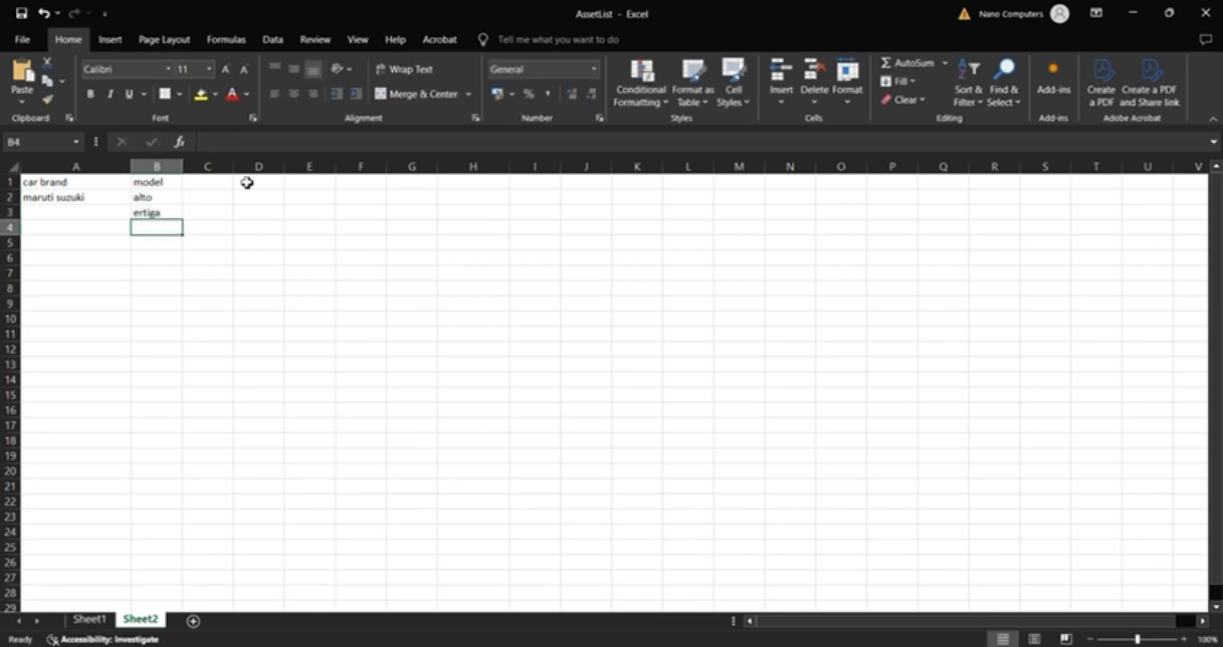
pyautogui.write('swift')
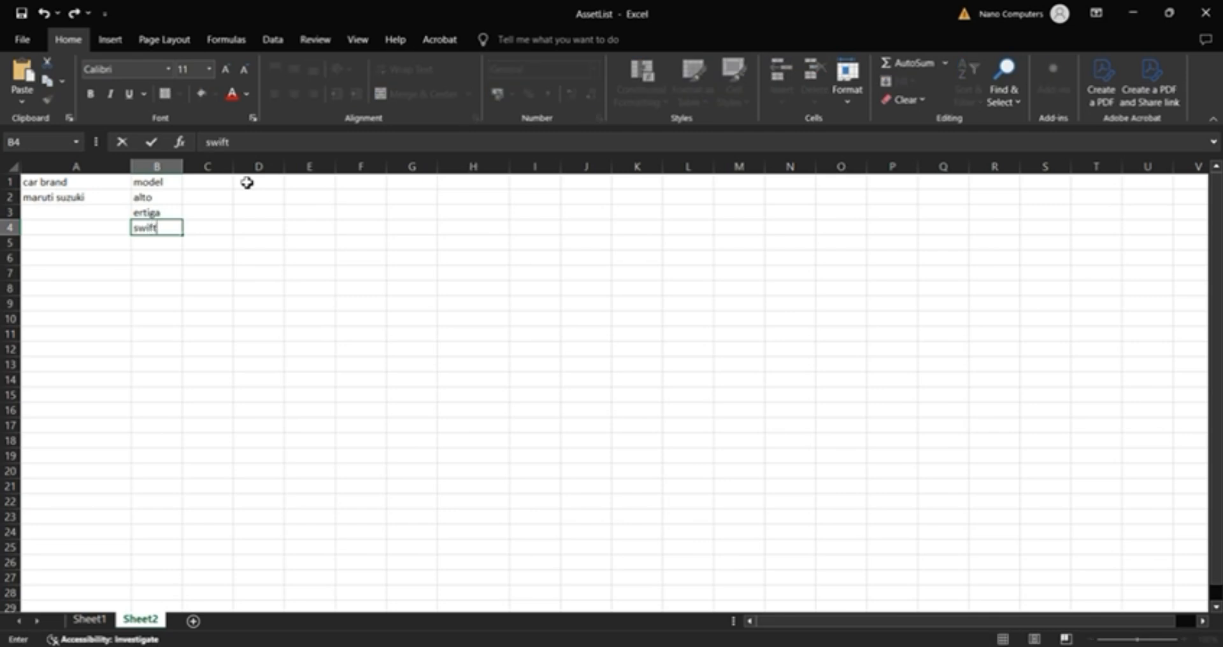
pyautogui.press('Return')
# Step: Enter the brand tata in A5 with the models punch, harrier and tiago in B5:B7
pyautogui.press('Left')
pyautogui.write('tata')
pyautogui.press('Tab')
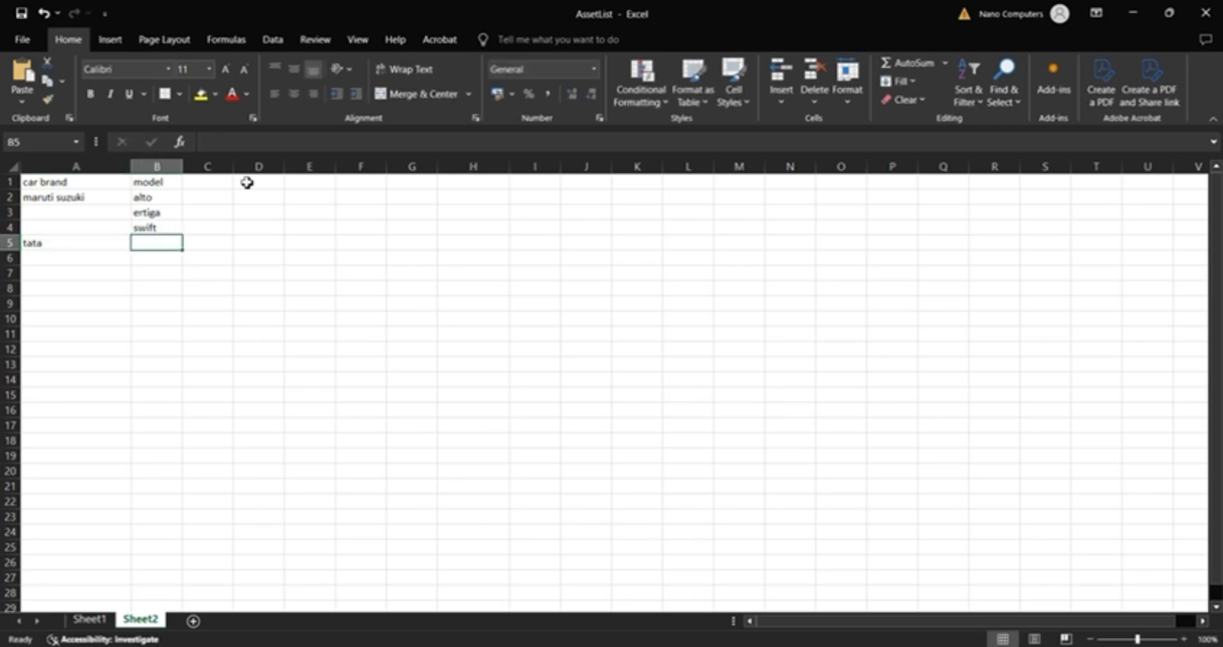
pyautogui.write('punch')
pyautogui.press('Return')
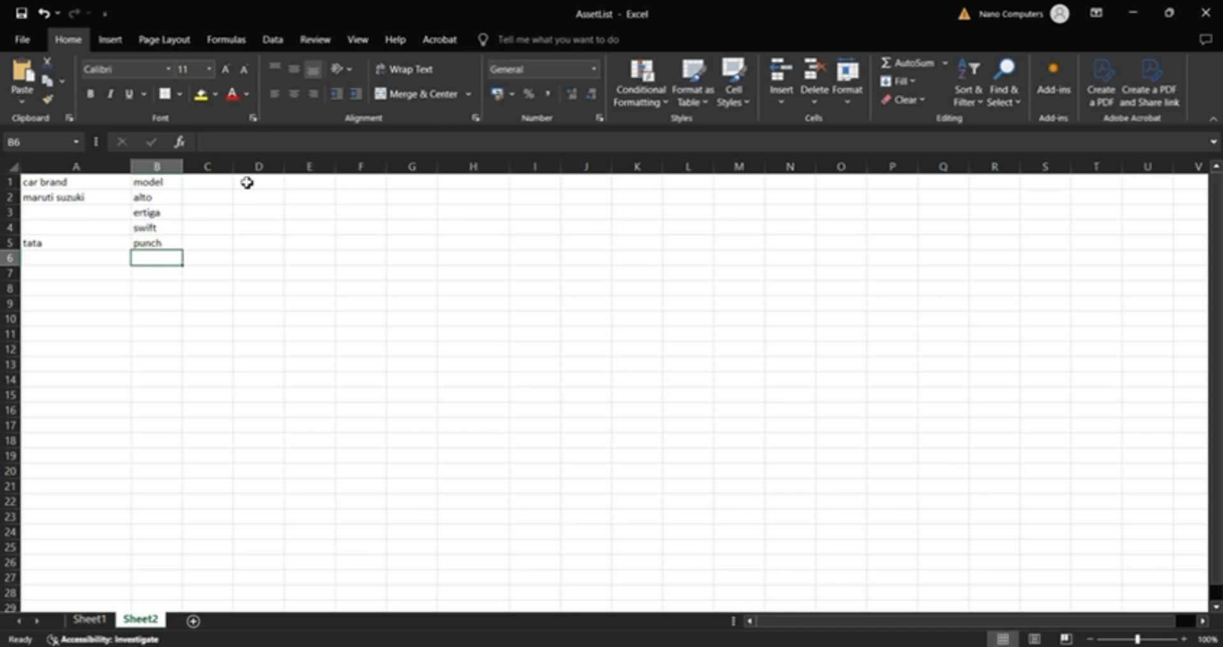
pyautogui.write('harr')
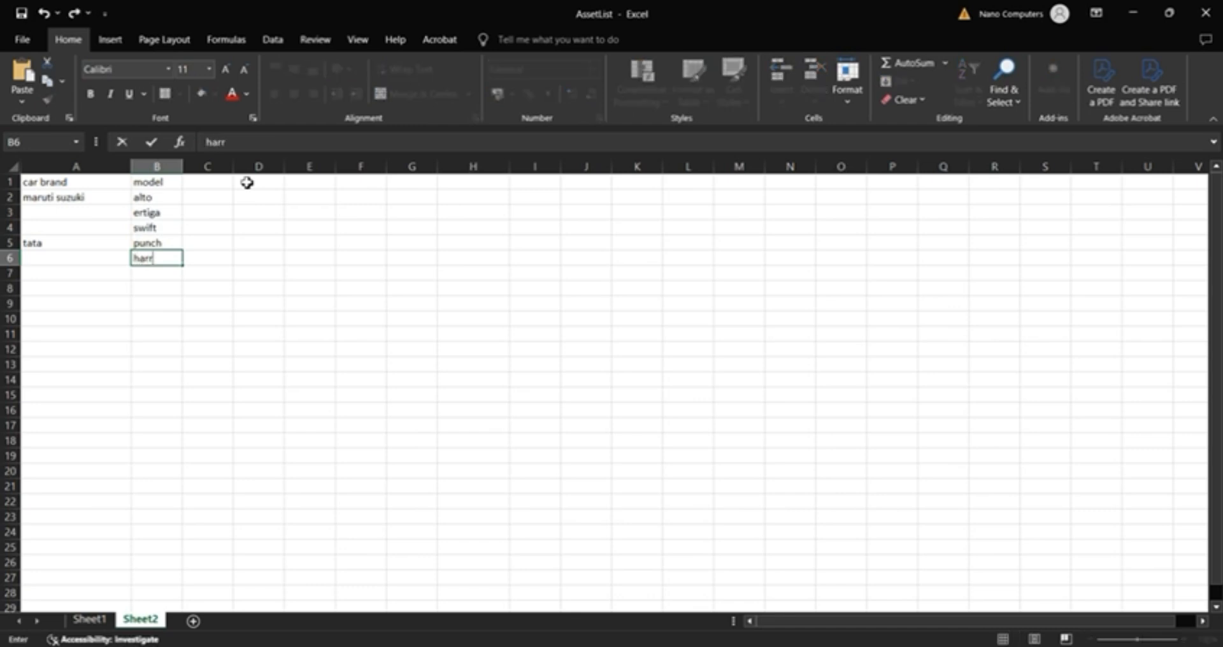
pyautogui.write('ier')
pyautogui.press('Return')
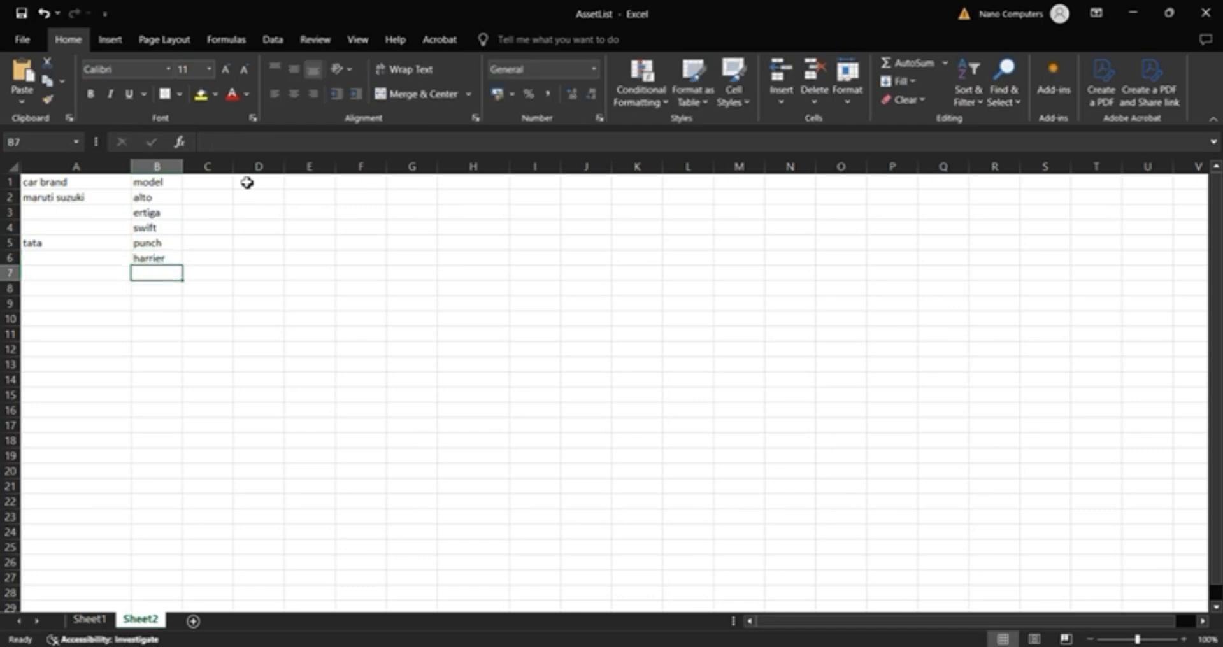
pyautogui.write('tiago')
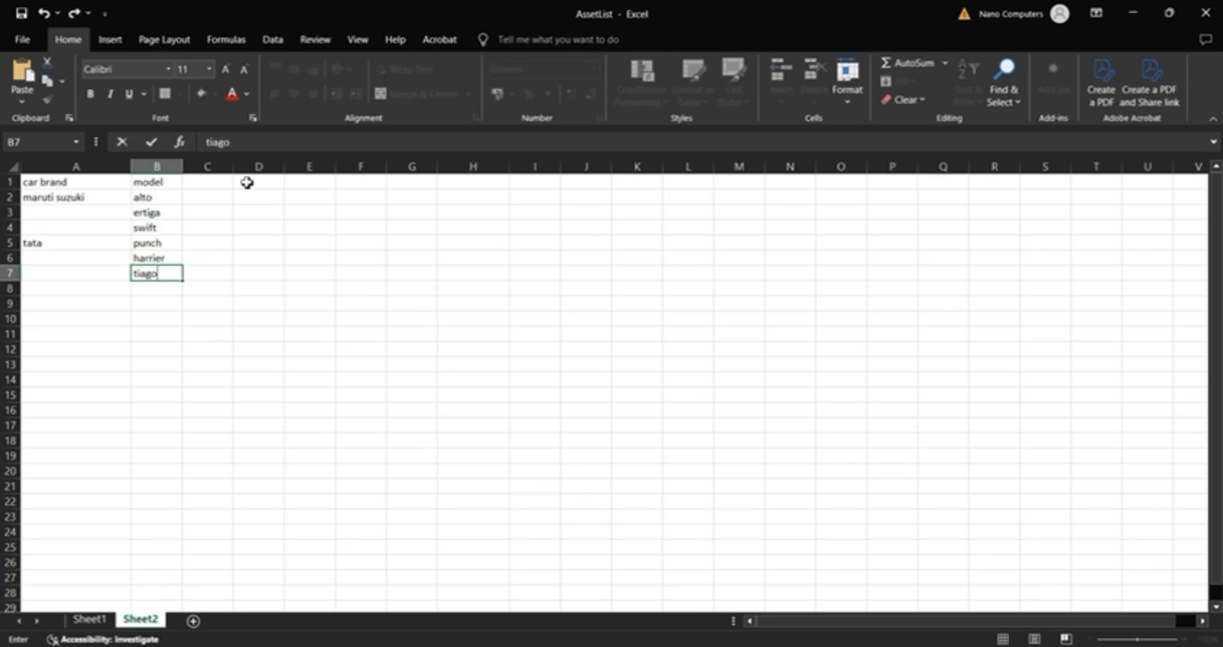
# Step: Review which models belong to each car brand, comparing A2 with B2:B4 and A5 with B5:B7
pyautogui.click(74, 194)
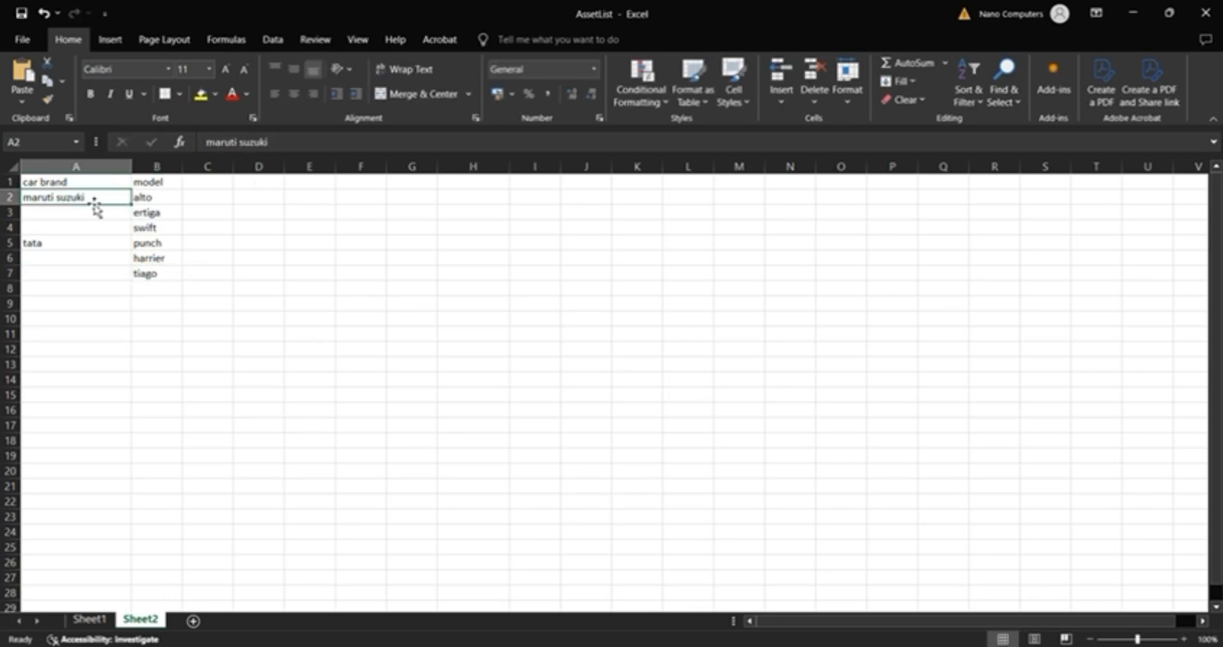
pyautogui.moveTo(159, 197); pyautogui.dragTo(164, 230)
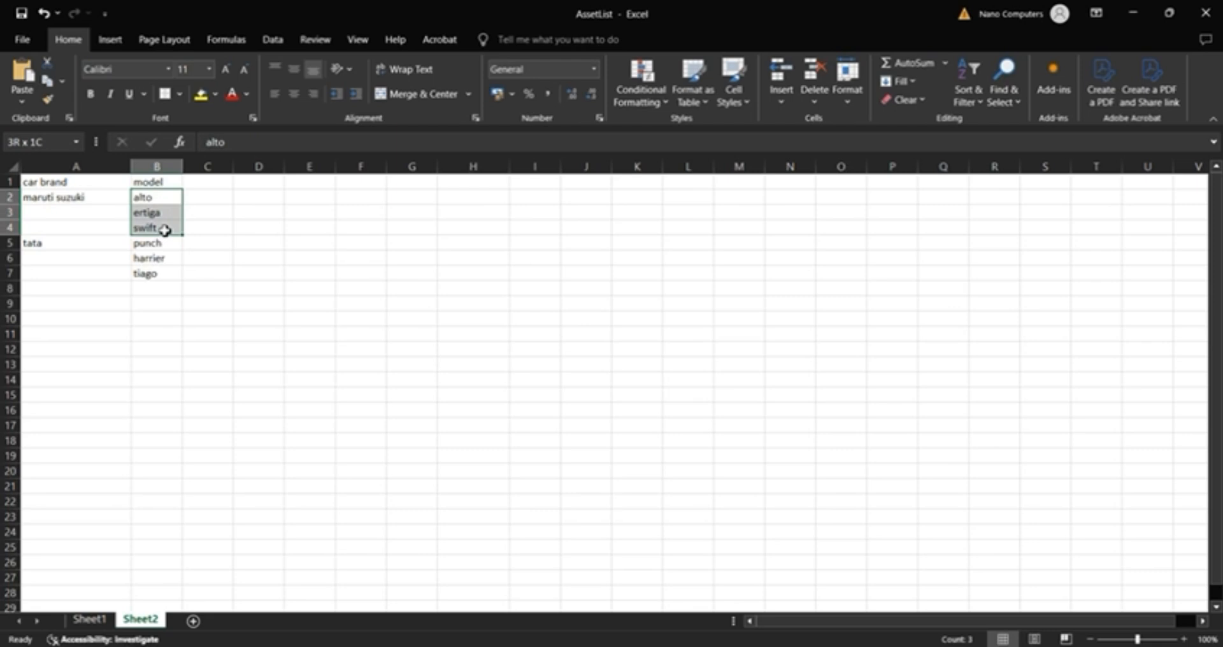
pyautogui.click(65, 242)
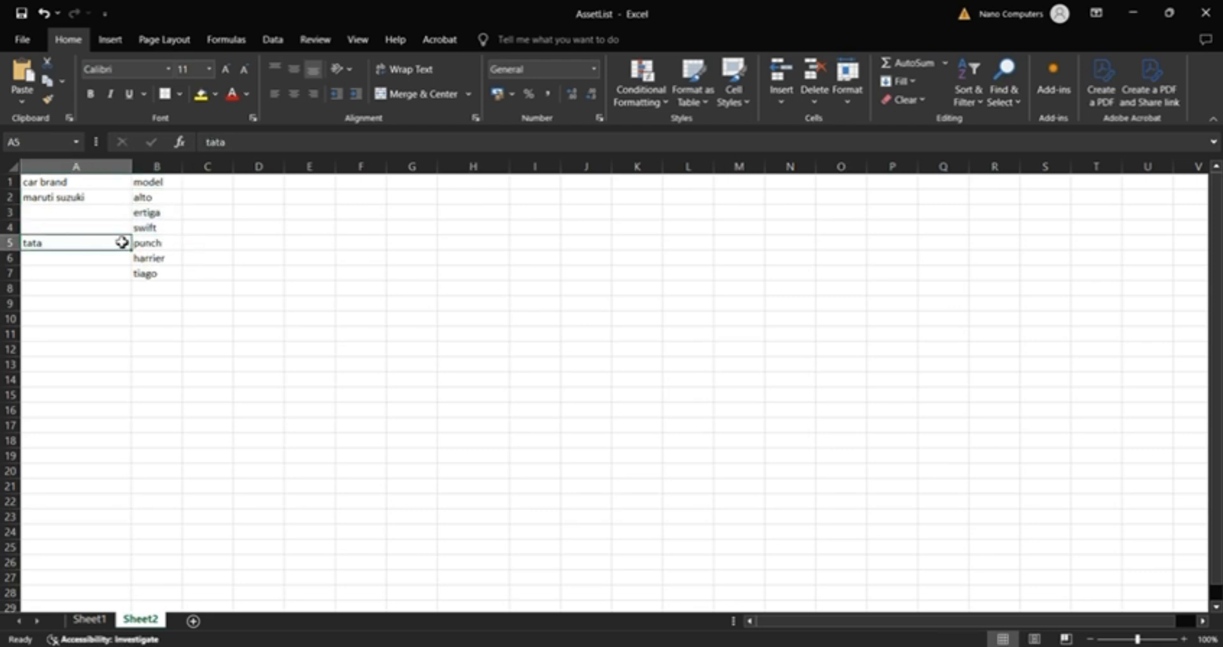
pyautogui.moveTo(150, 243); pyautogui.dragTo(157, 276)
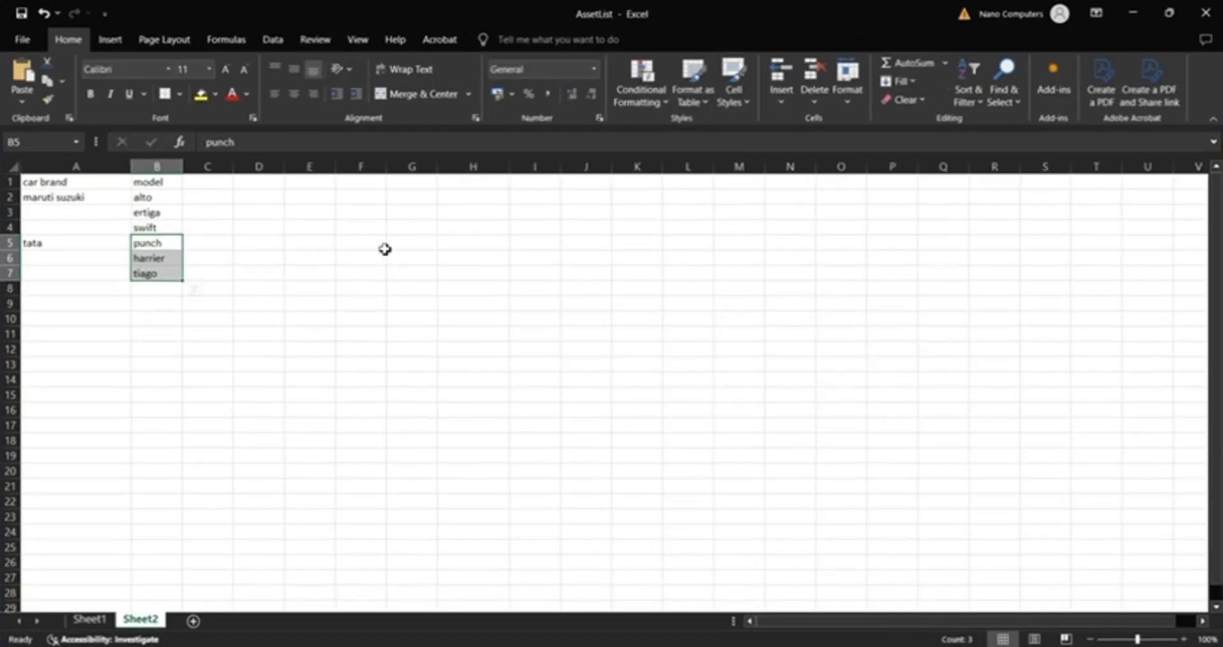
# Step: Enter the headings student name and hallticket no in H1:I1
pyautogui.click(473, 186)
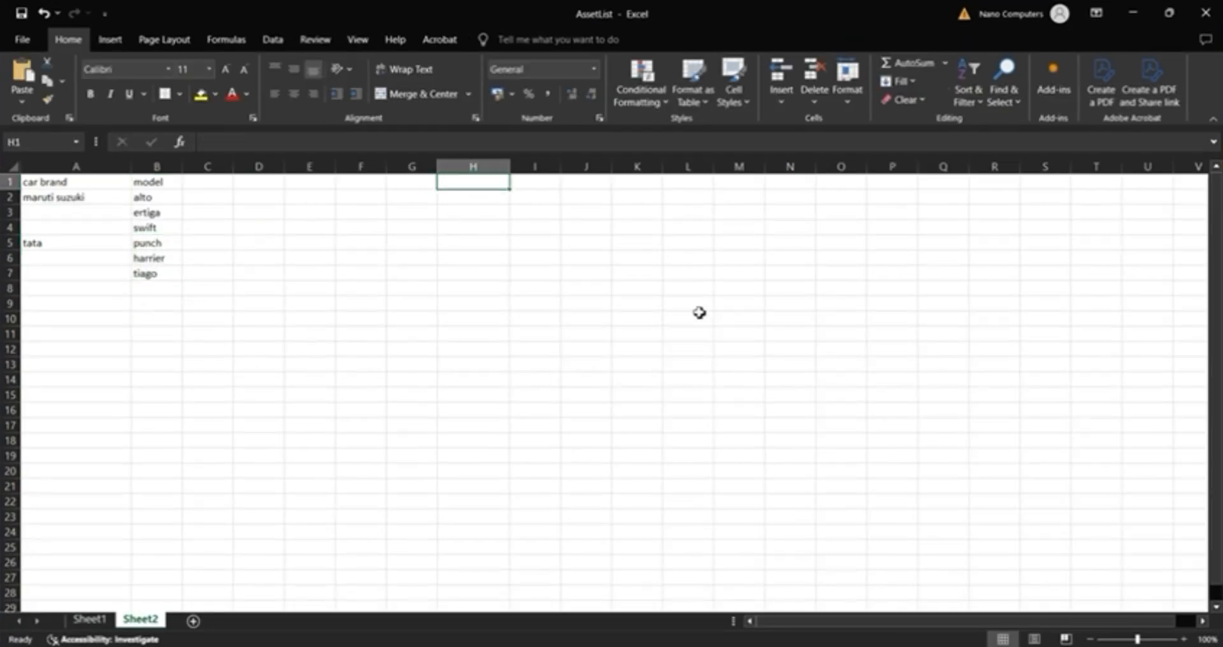
pyautogui.write('student name')
pyautogui.press('Tab')
pyautogui.write('hallticket no')
pyautogui.hotkey('ctrl', 'Return')
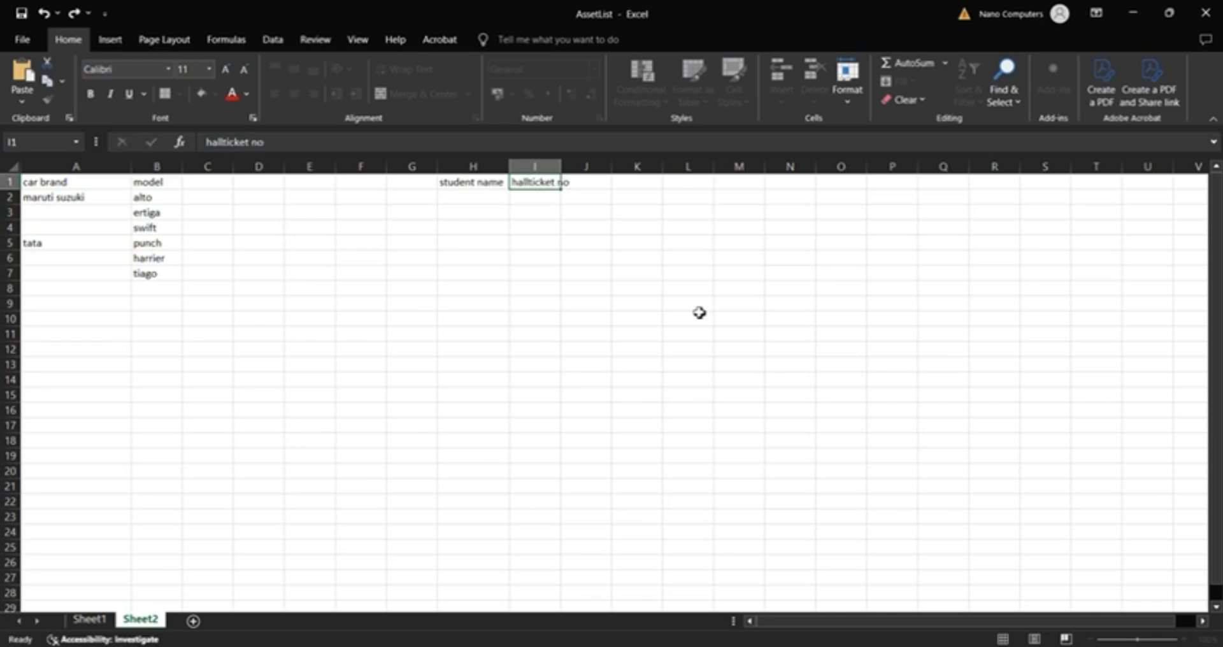
pyautogui.press('Return')
# Step: Fill H2:I3 with two students' names and their hall ticket numbers
pyautogui.write('teena')
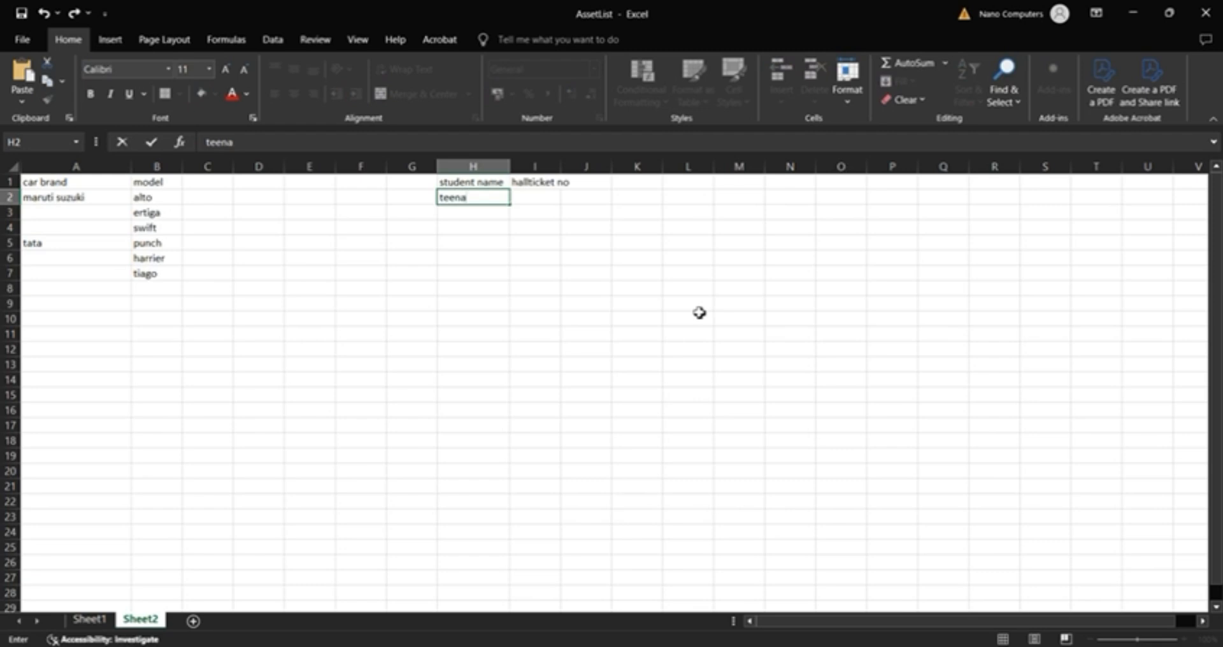
pyautogui.press('Tab')
pyautogui.write('786458')
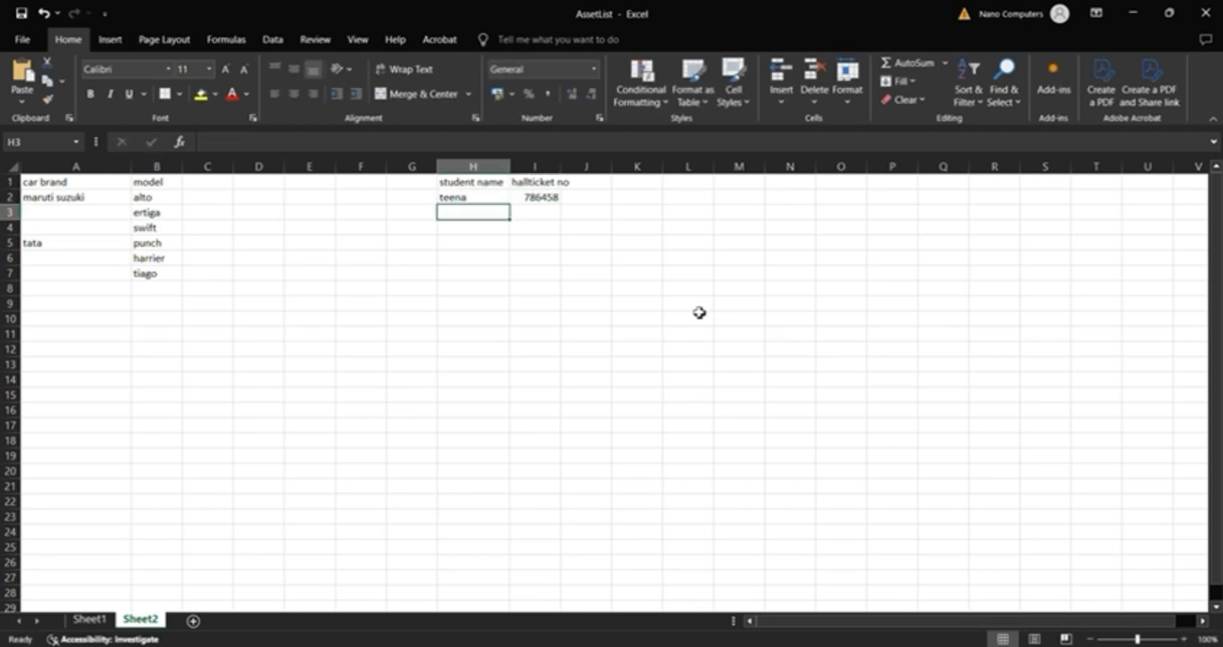
pyautogui.write('reena')
pyautogui.press('Tab')
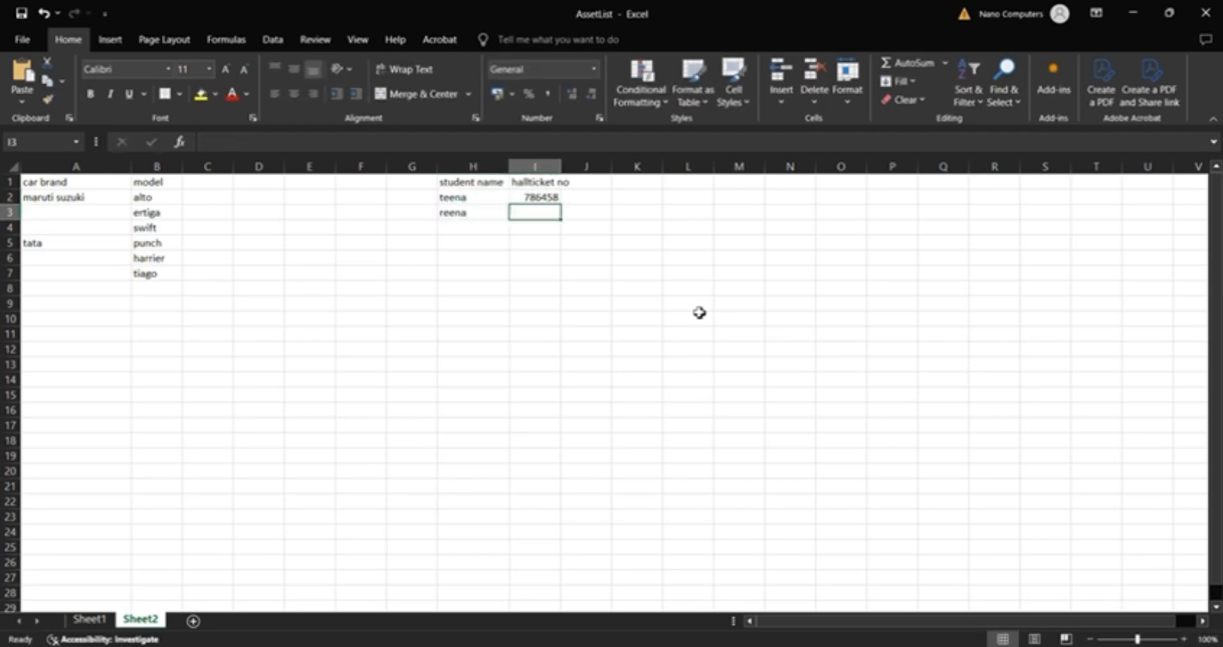
pyautogui.write('9483')
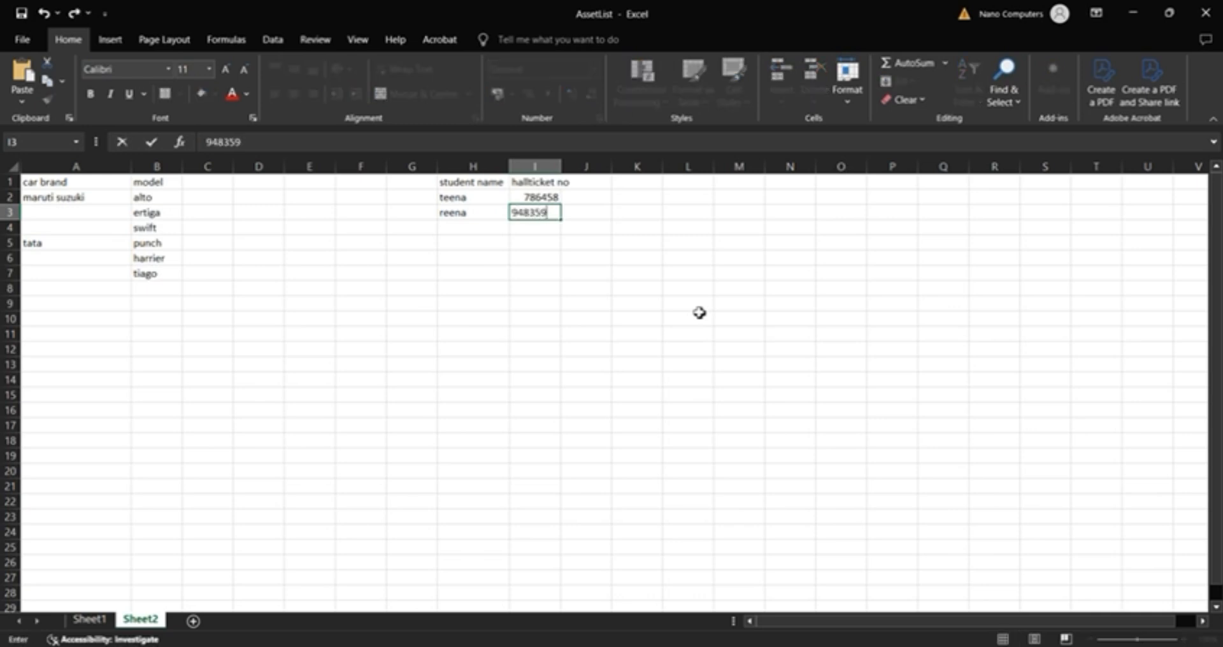
pyautogui.write('59')
pyautogui.click(699, 313)
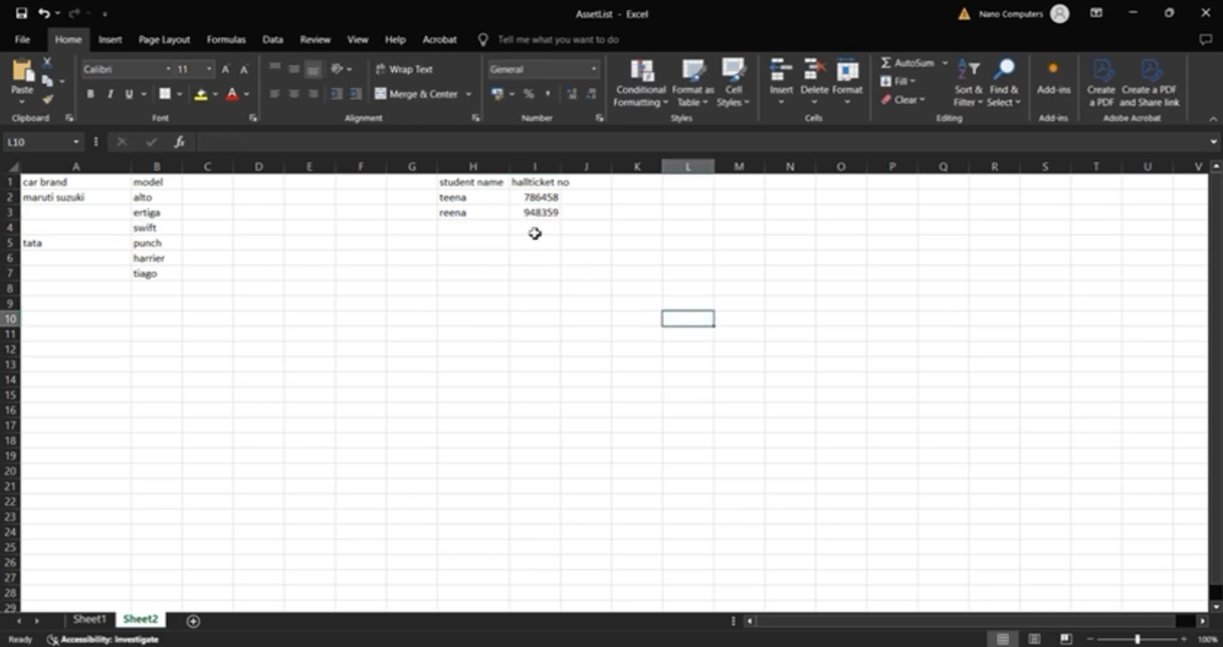
pyautogui.click(481, 198)
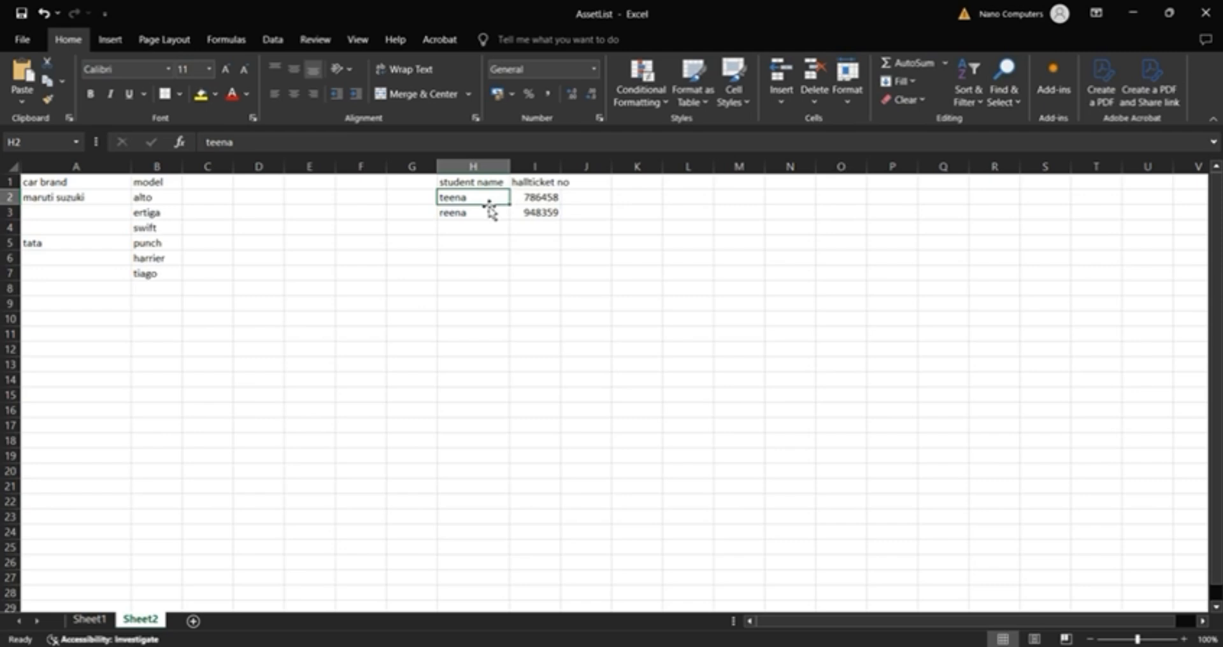
# Step: Check the page list keys in Pega Dev Studio, and return to the AssetList workbook to view the asset list on Sheet1
pyautogui.click(1132, 14)
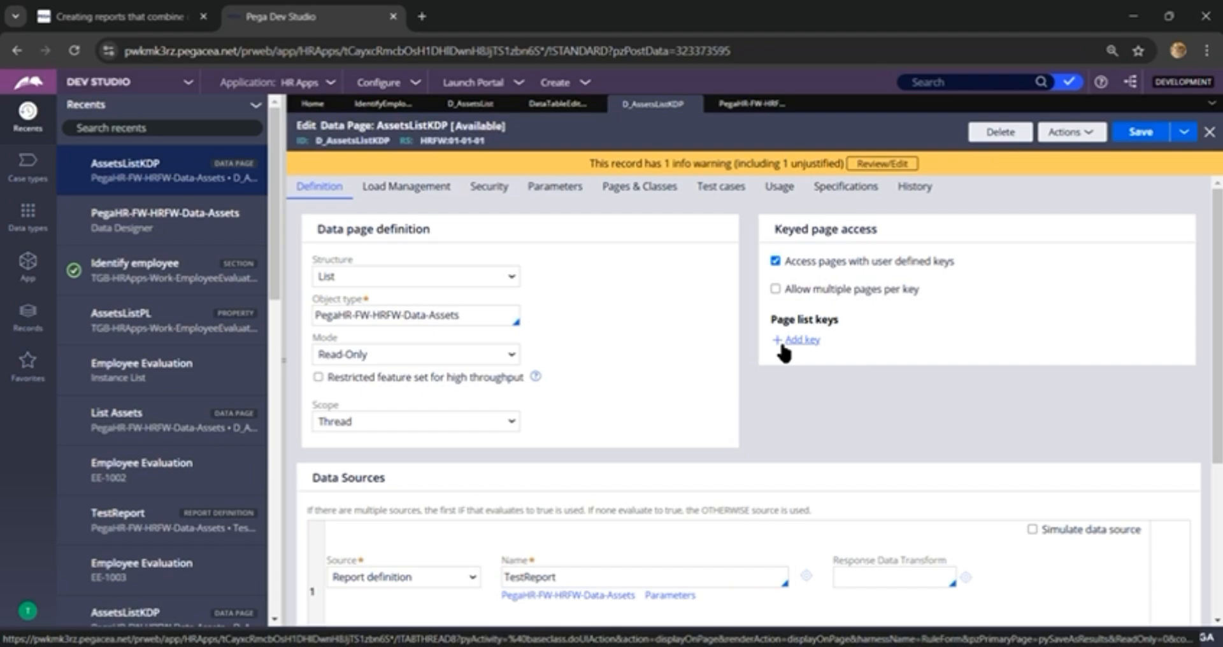
pyautogui.hotkey('alt', 'Tab')
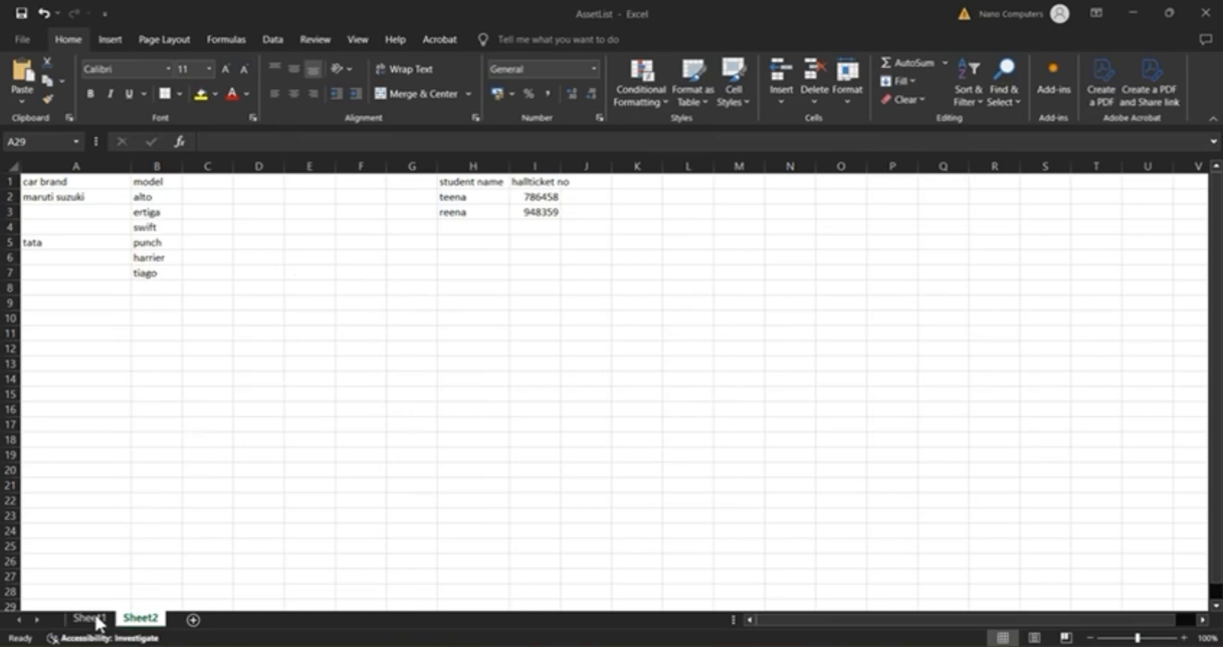
pyautogui.click(210, 532)
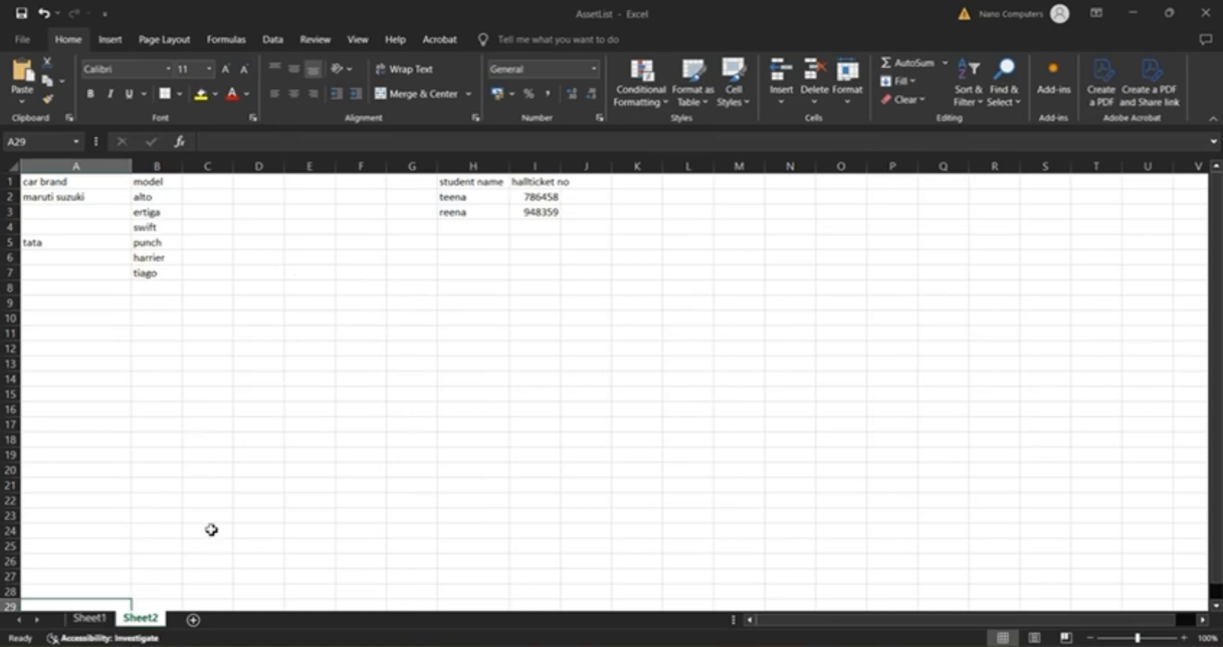
pyautogui.click(100, 619)
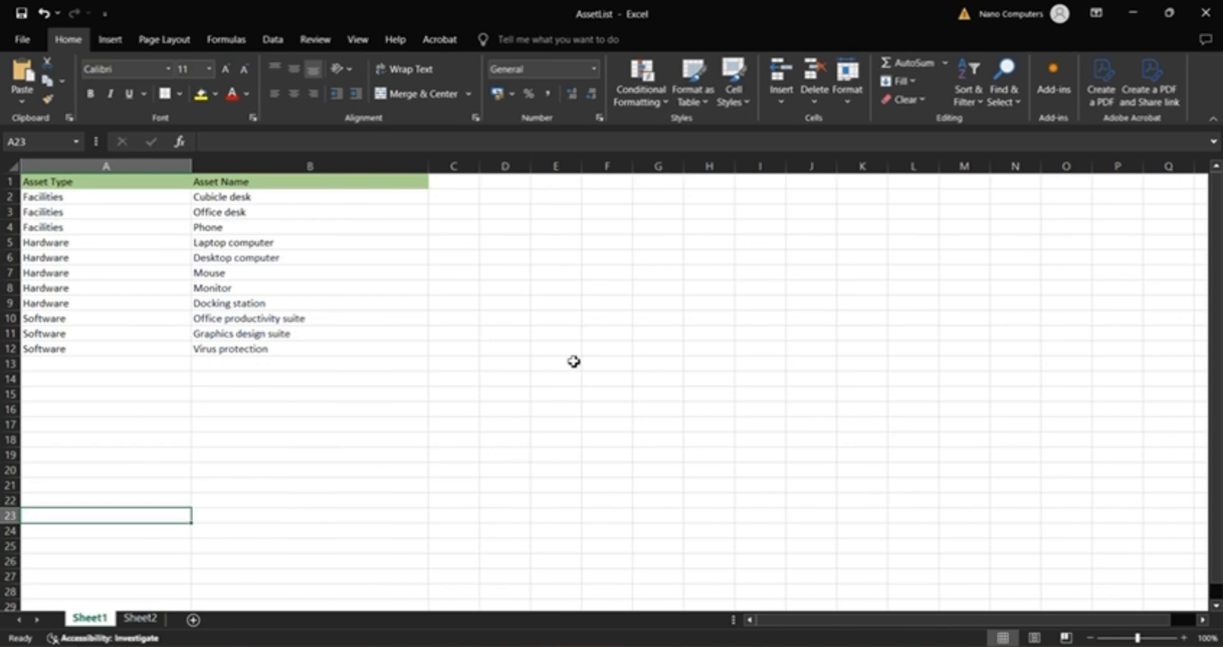
# Step: Review the asset types in A2:A12 and the Facilities asset names in B2:B4 on Sheet1
pyautogui.click(719, 319)
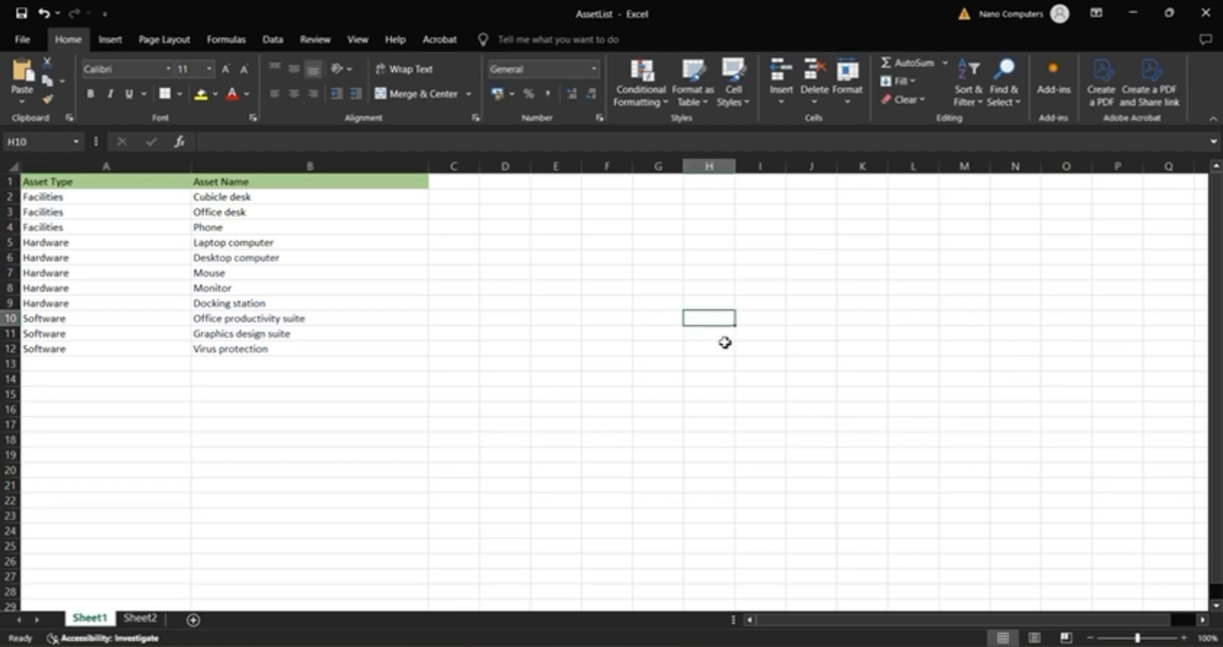
pyautogui.click(725, 350)
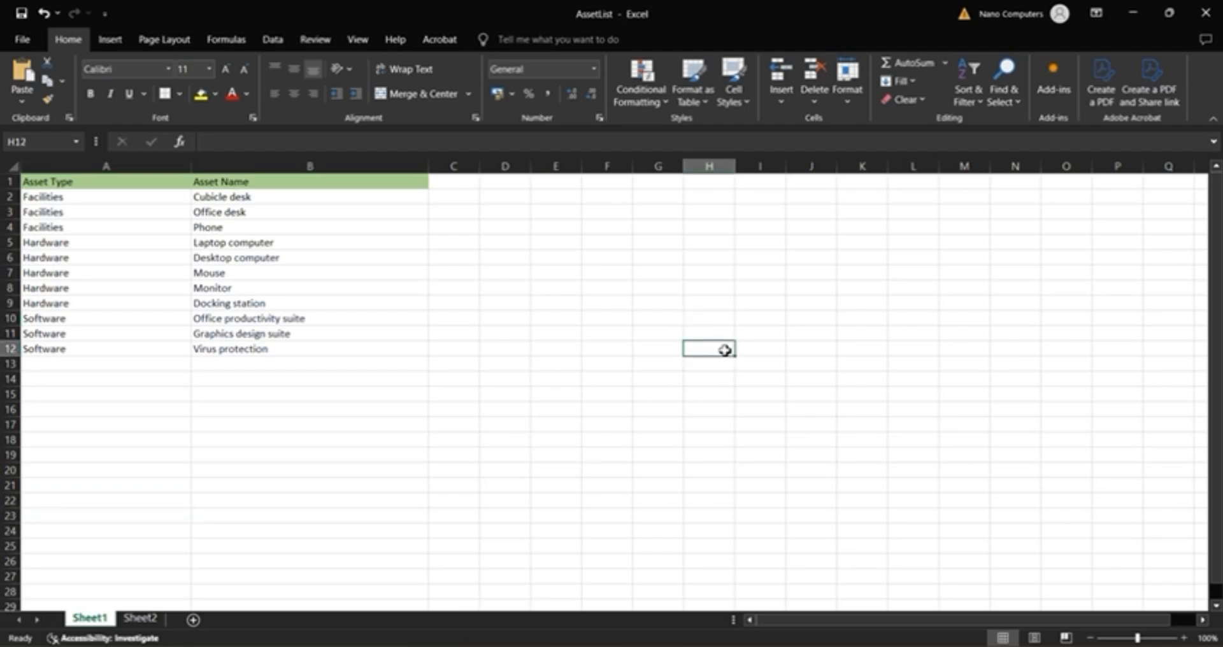
pyautogui.click(717, 323)
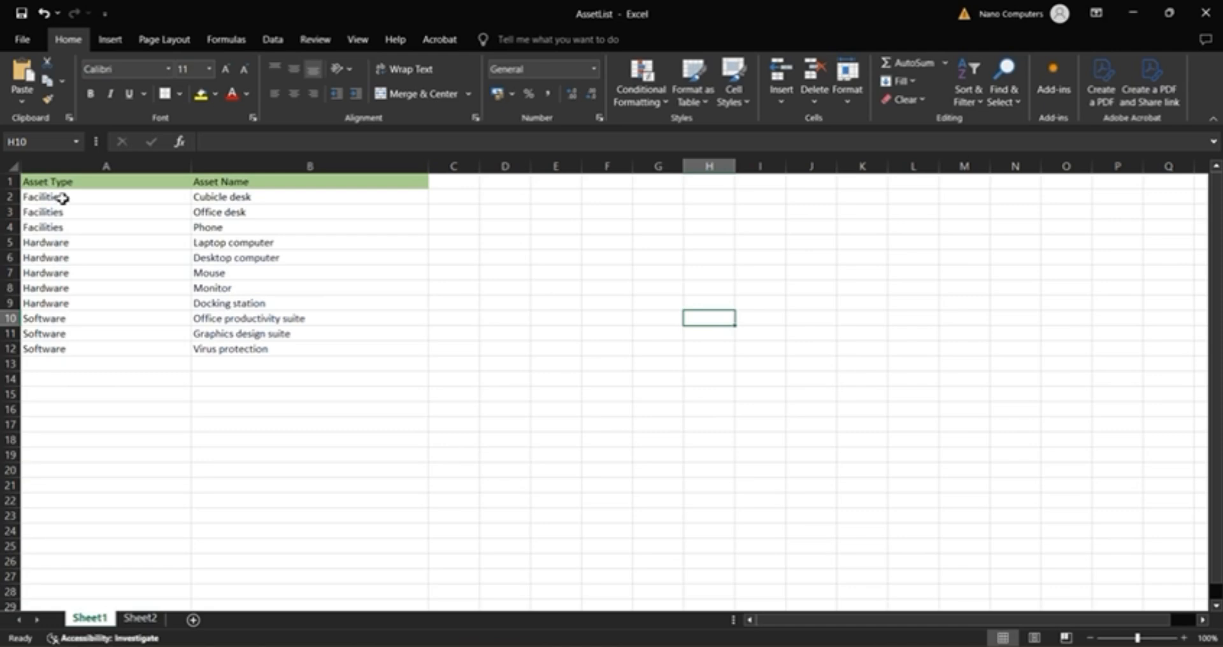
pyautogui.moveTo(64, 198); pyautogui.dragTo(66, 352)
pyautogui.click(723, 327)
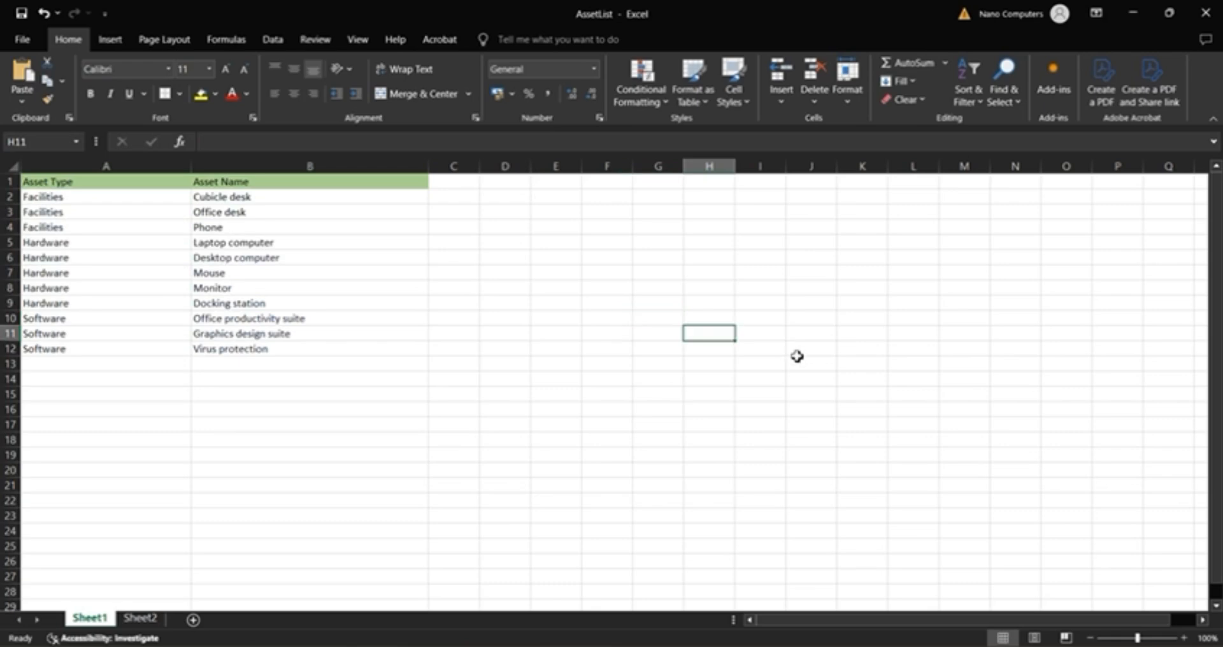
pyautogui.click(766, 352)
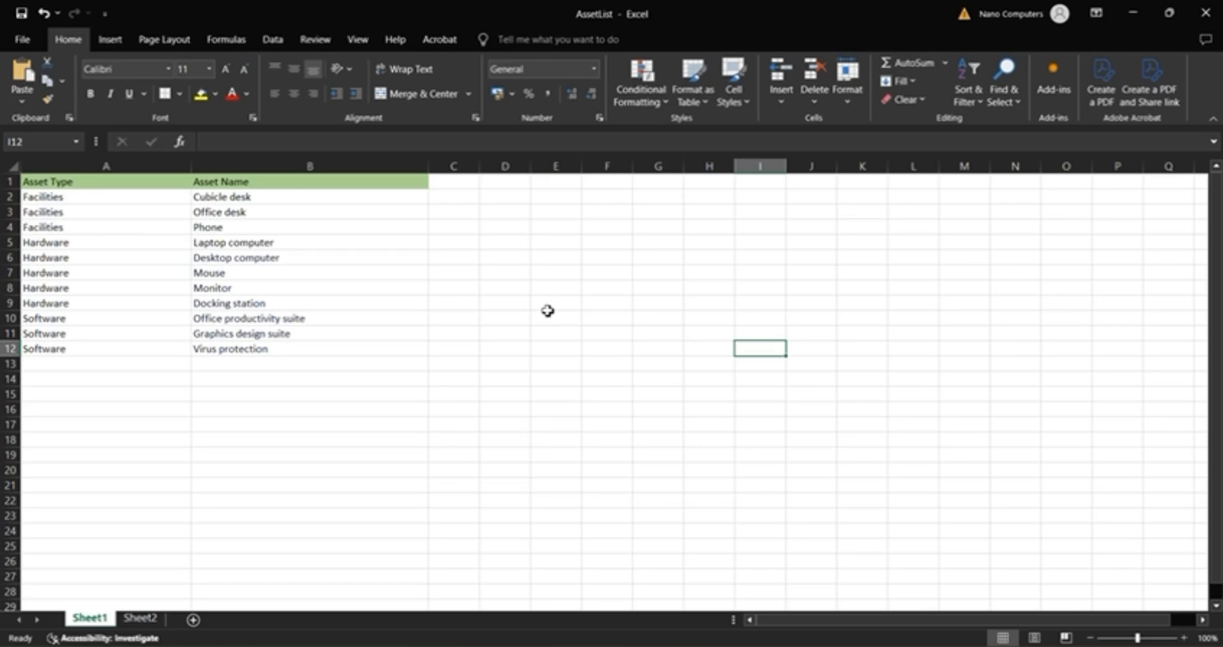
pyautogui.click(1129, 13)
pyautogui.click(132, 203)
pyautogui.moveTo(218, 198); pyautogui.dragTo(224, 231)
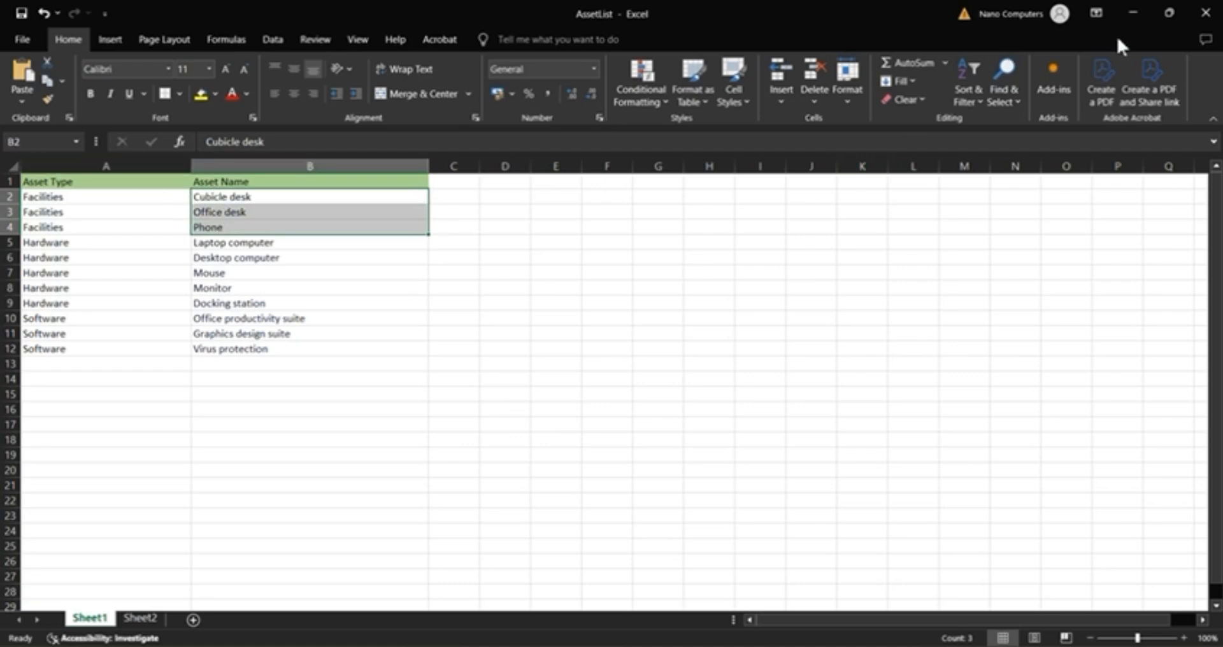
# Step: Switch to Pega Dev Studio, allow multiple pages per key on AssetsListKDP with .AssetType as page list key, and save the data page
pyautogui.click(1132, 11)
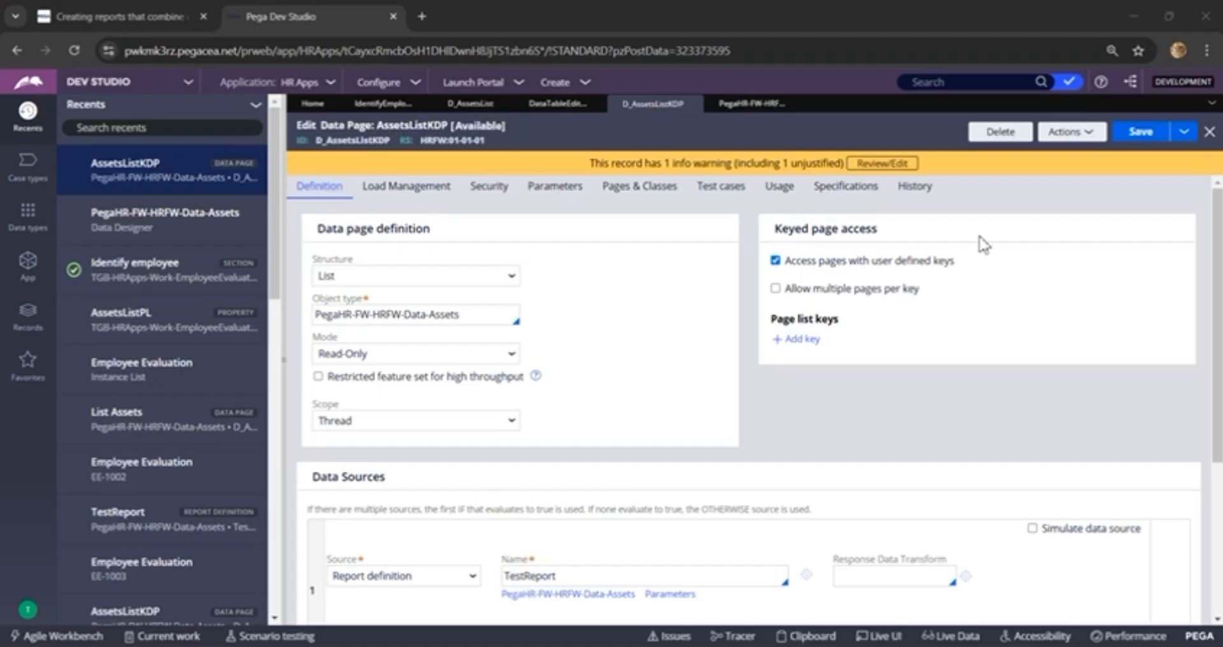
pyautogui.click(776, 288)
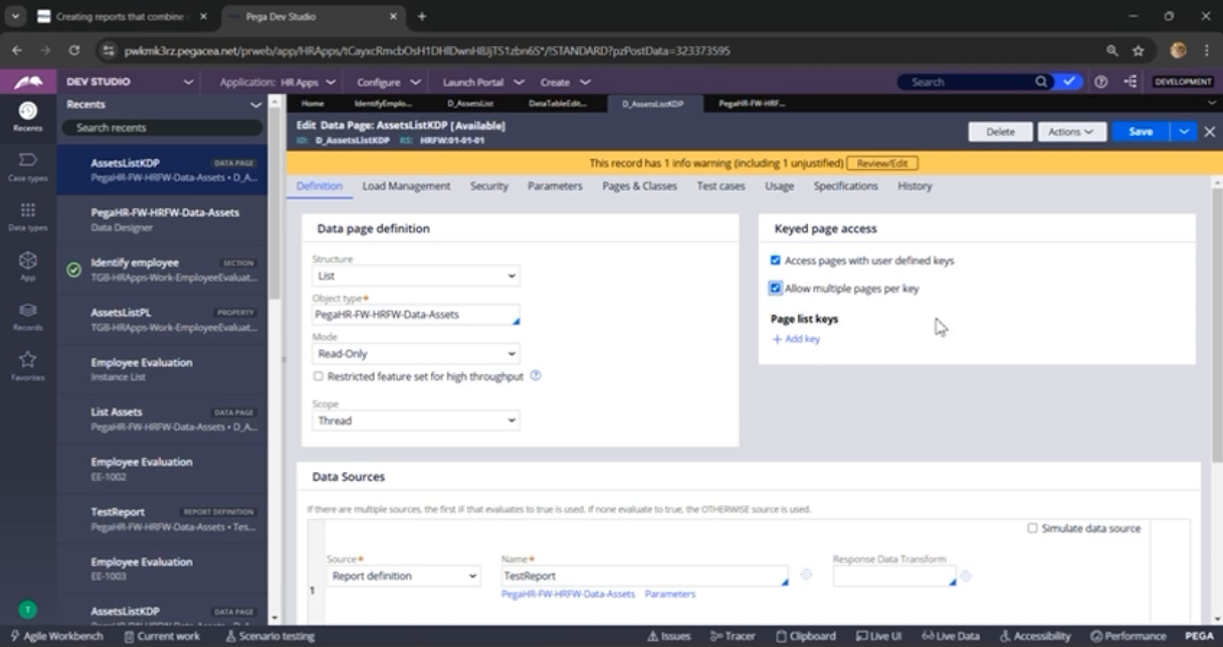
pyautogui.click(809, 340)
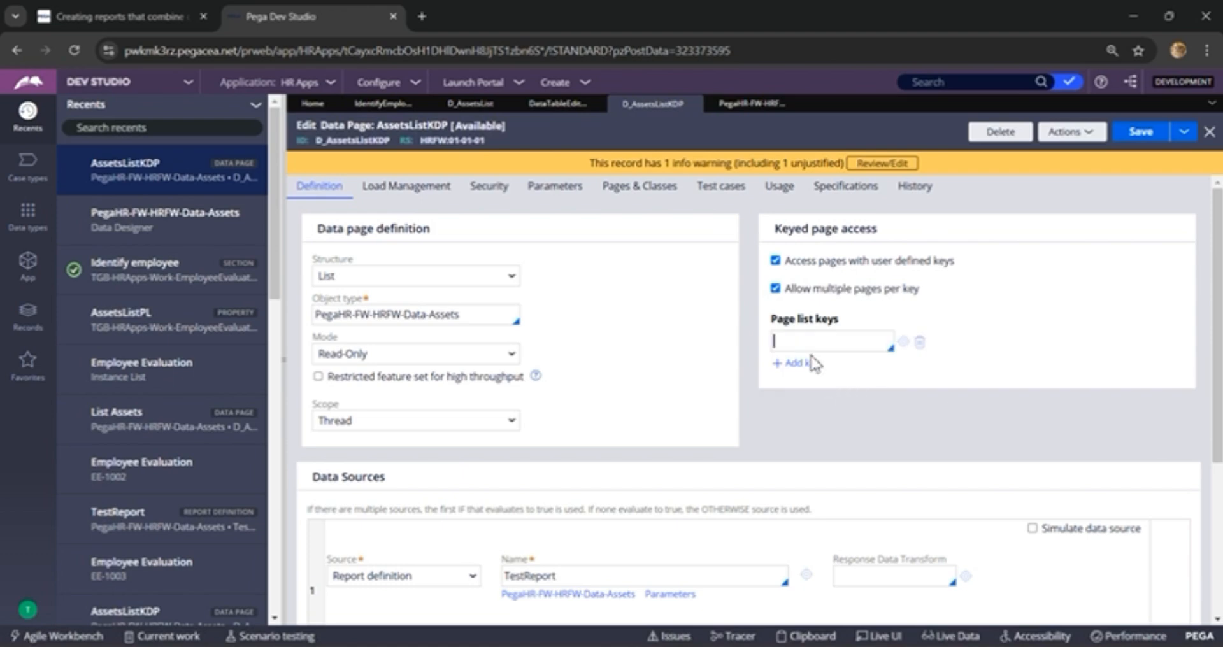
pyautogui.write('.')
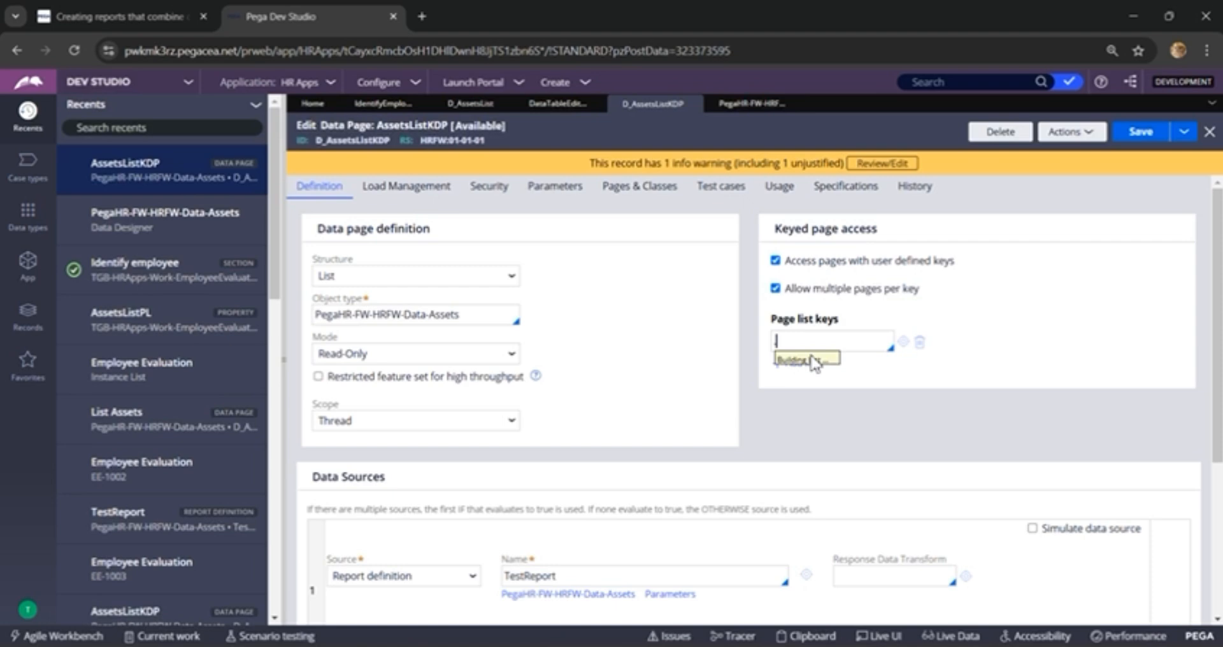
pyautogui.write('Ass')
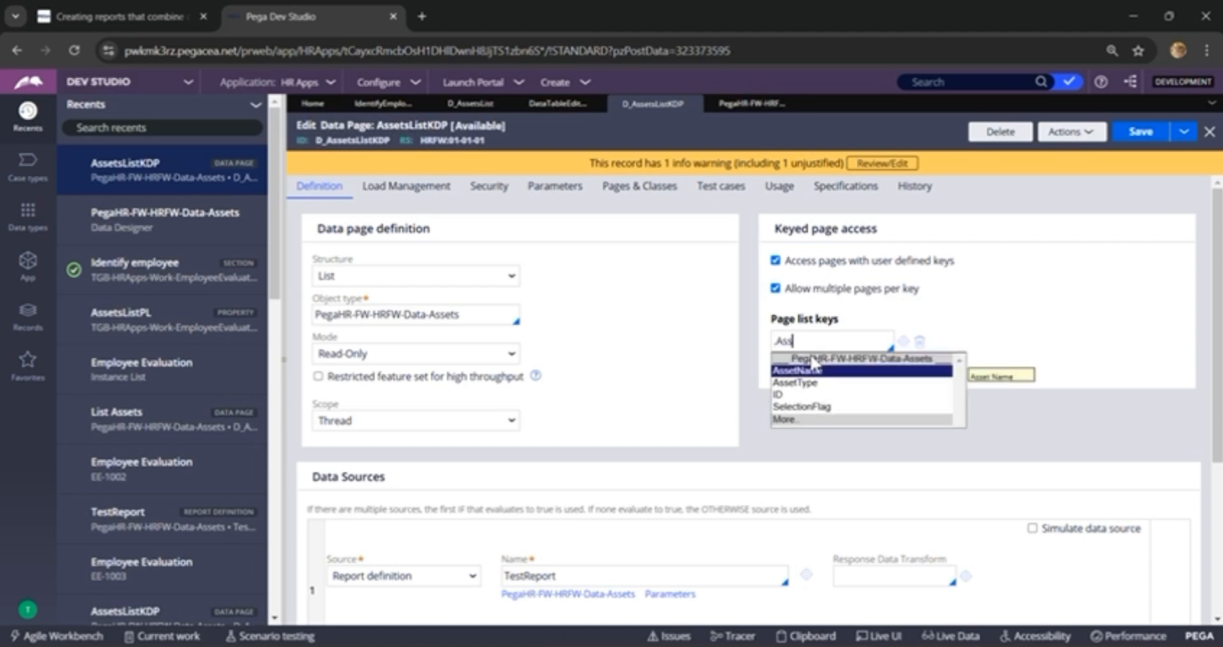
pyautogui.press('Down')
pyautogui.press('Return')
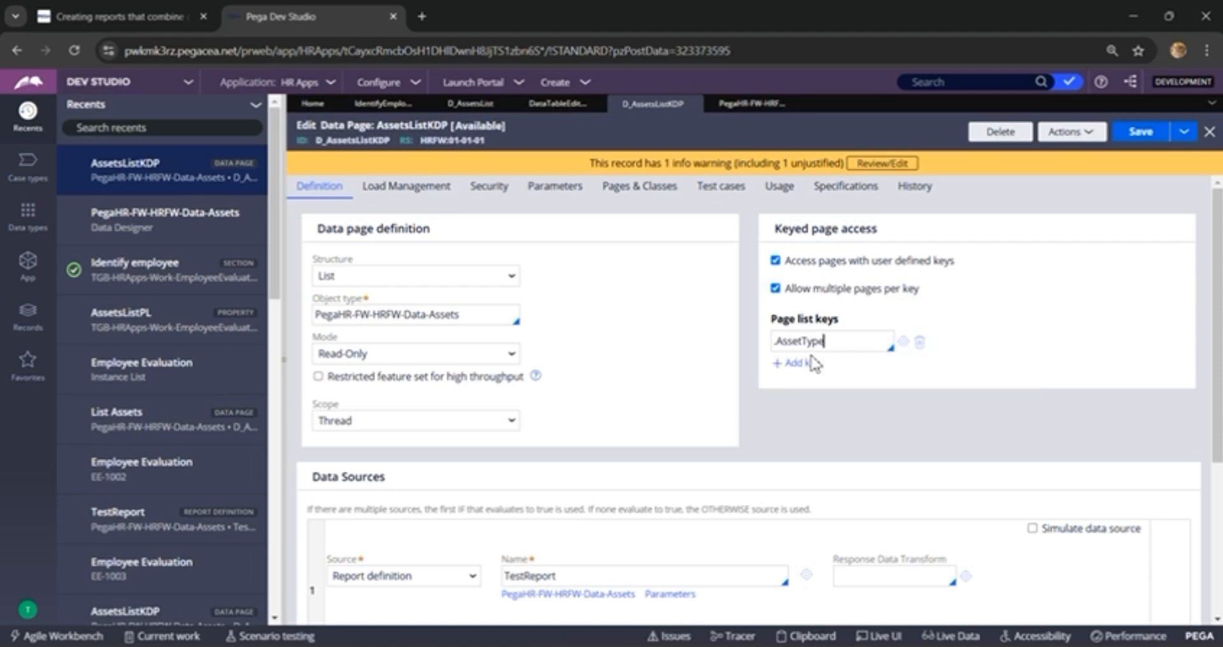
pyautogui.click(1137, 131)
# Step: Check the parameters of the AssetsListKDP data page and return to its definition
pyautogui.click(567, 205)
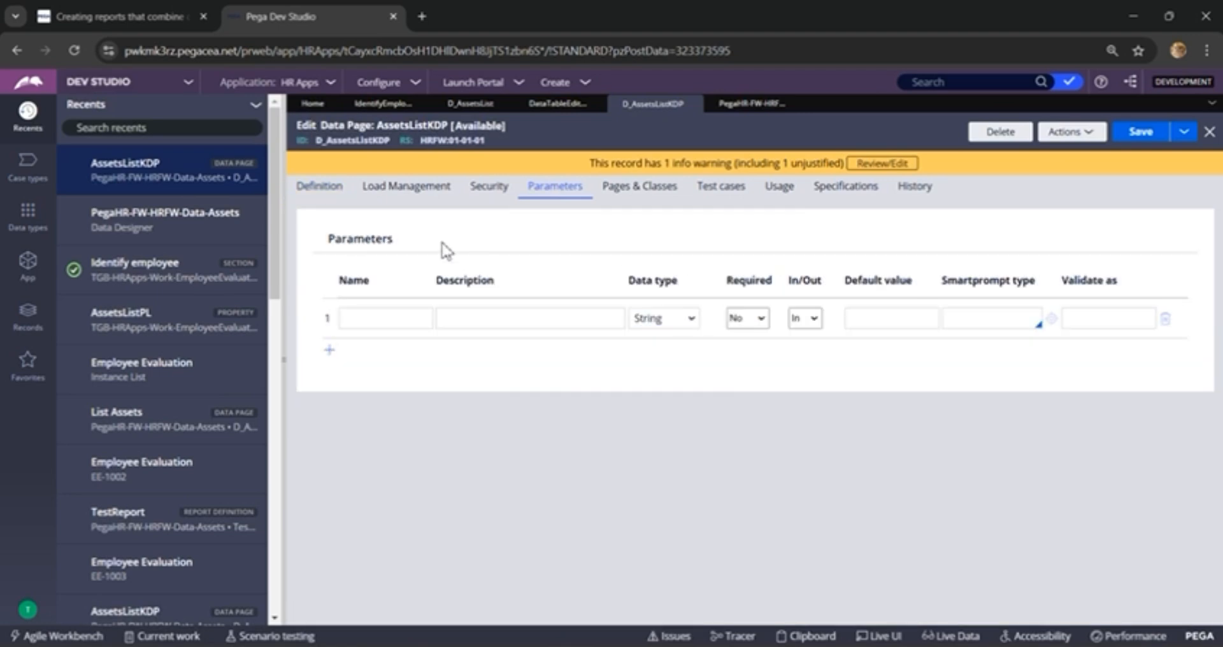
pyautogui.click(319, 186)
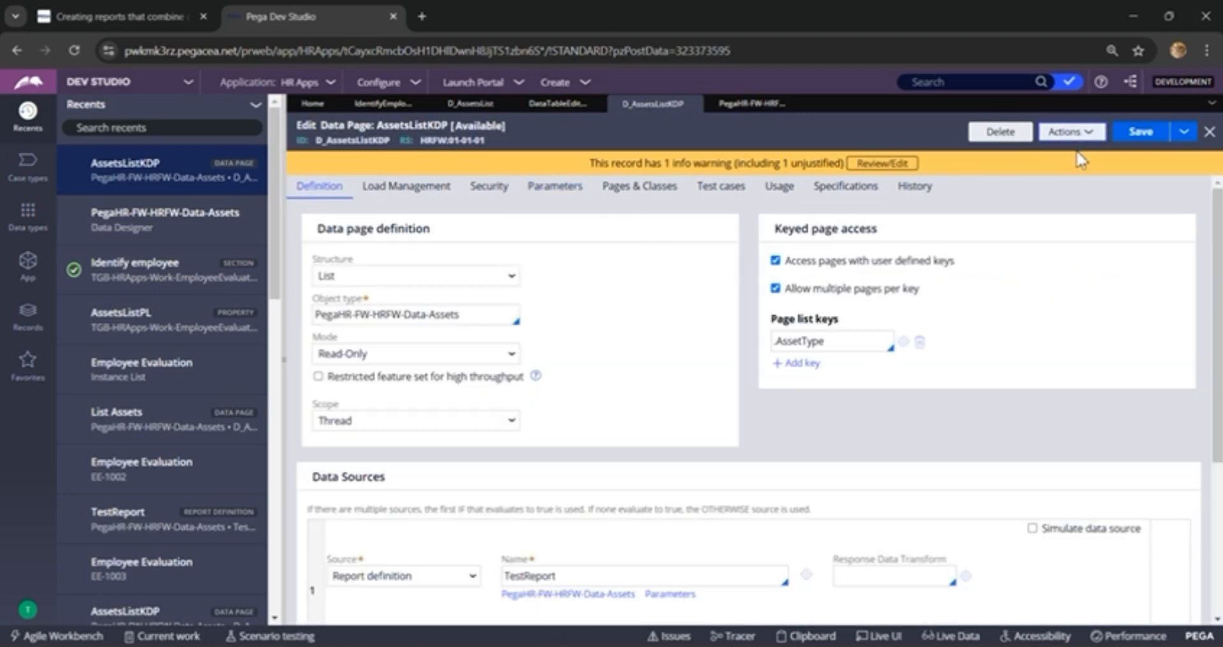
pyautogui.click(1075, 134)
# Step: Show the Identify employee section's class TGB-HRApps-Work-EmployeeEvaluation in App Explorer, and view the Assets data type's fields
pyautogui.click(382, 104)
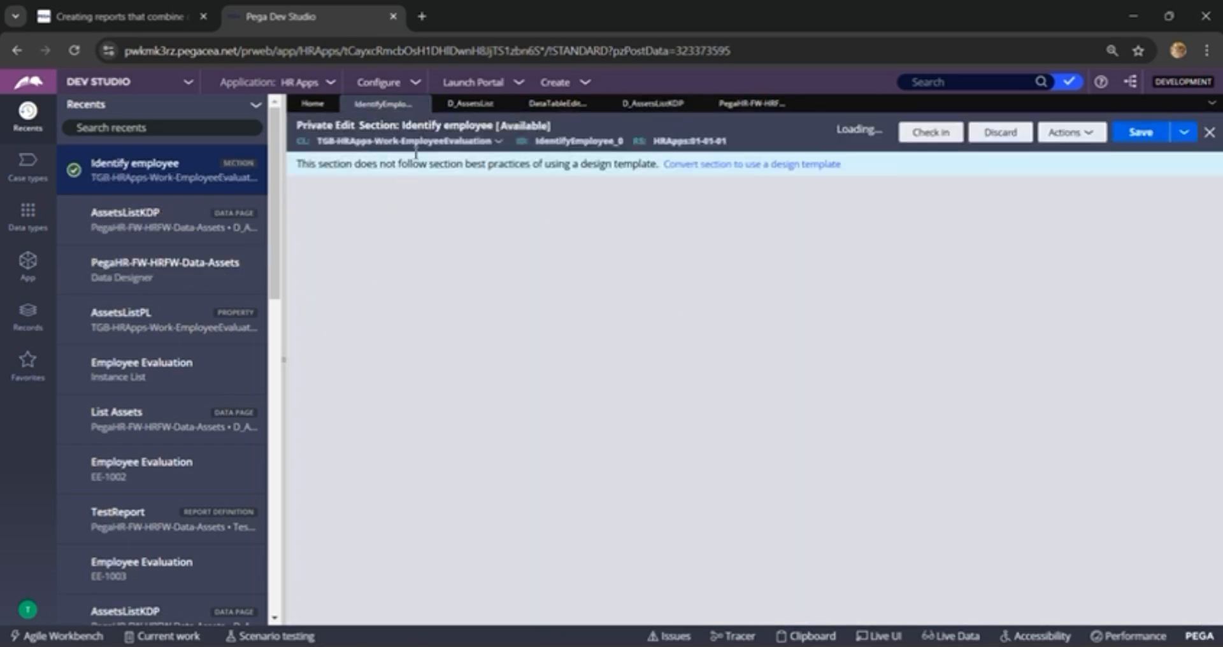
pyautogui.click(407, 141)
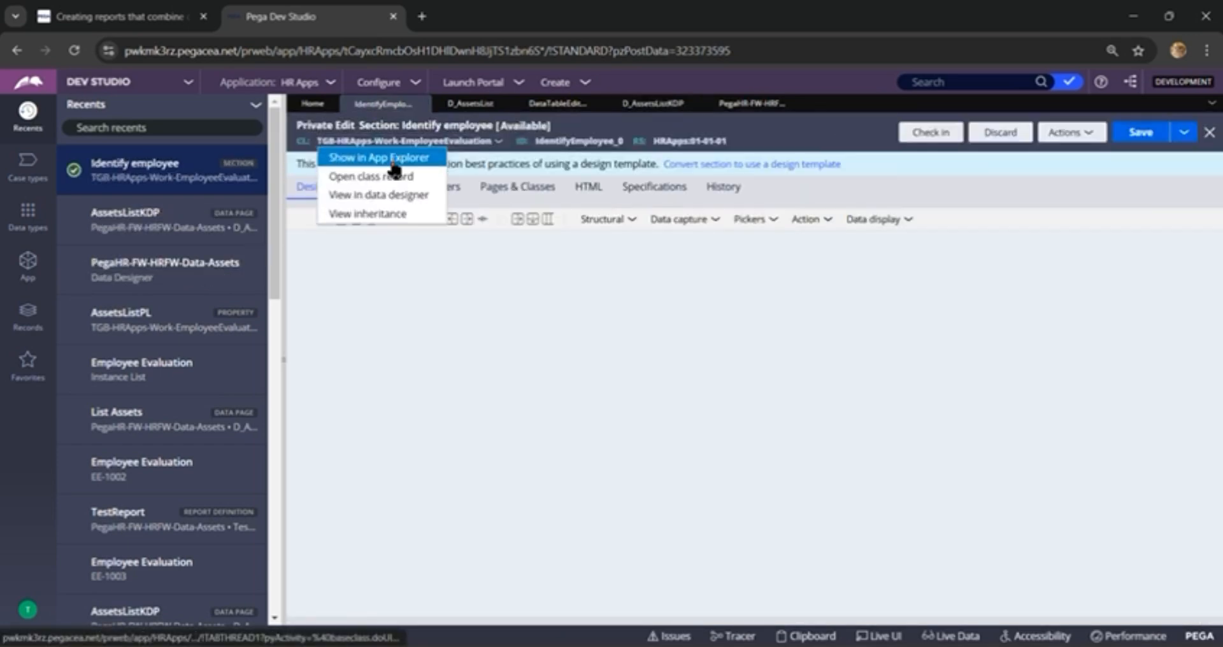
pyautogui.click(367, 156)
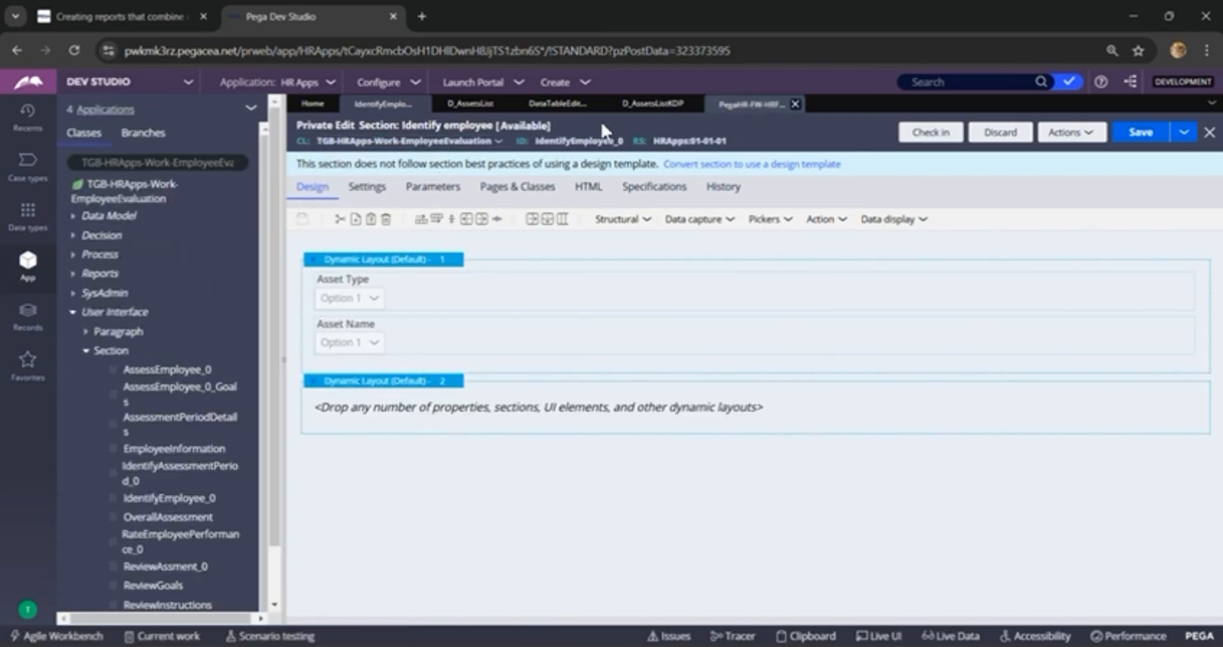
pyautogui.click(737, 107)
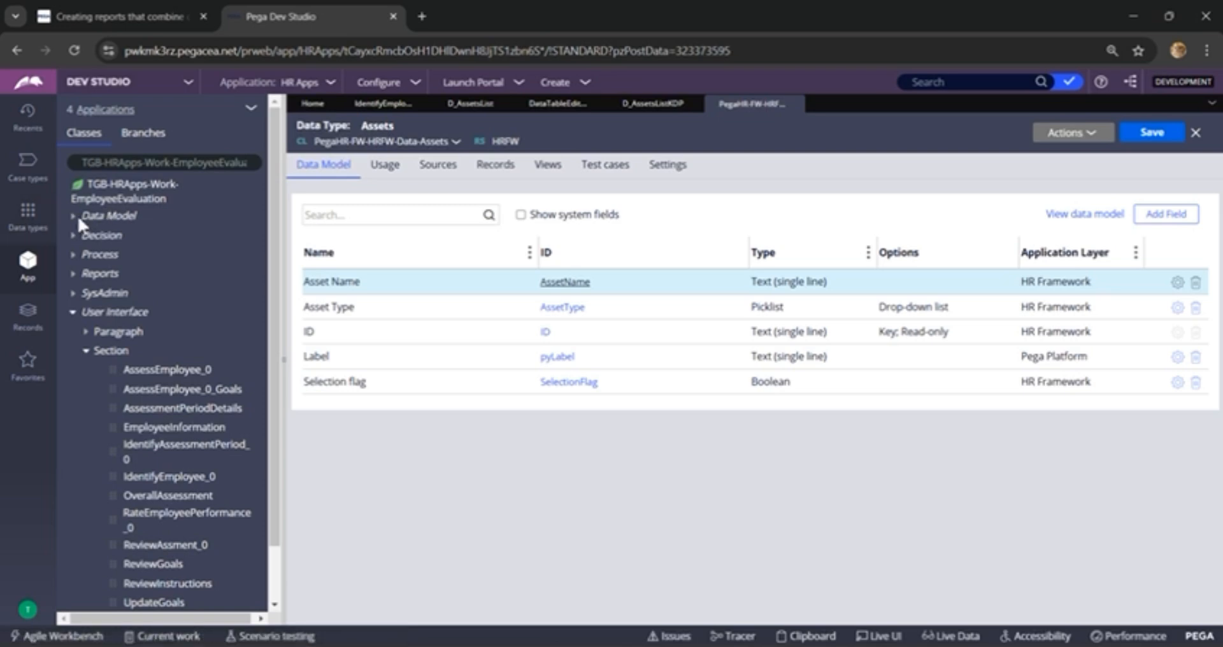
# Step: Create and open a property labelled AssetlistPL in the data model of TGB-HRApps-Work-EmployeeEvaluation
pyautogui.click(101, 217)
pyautogui.rightClick(107, 218)
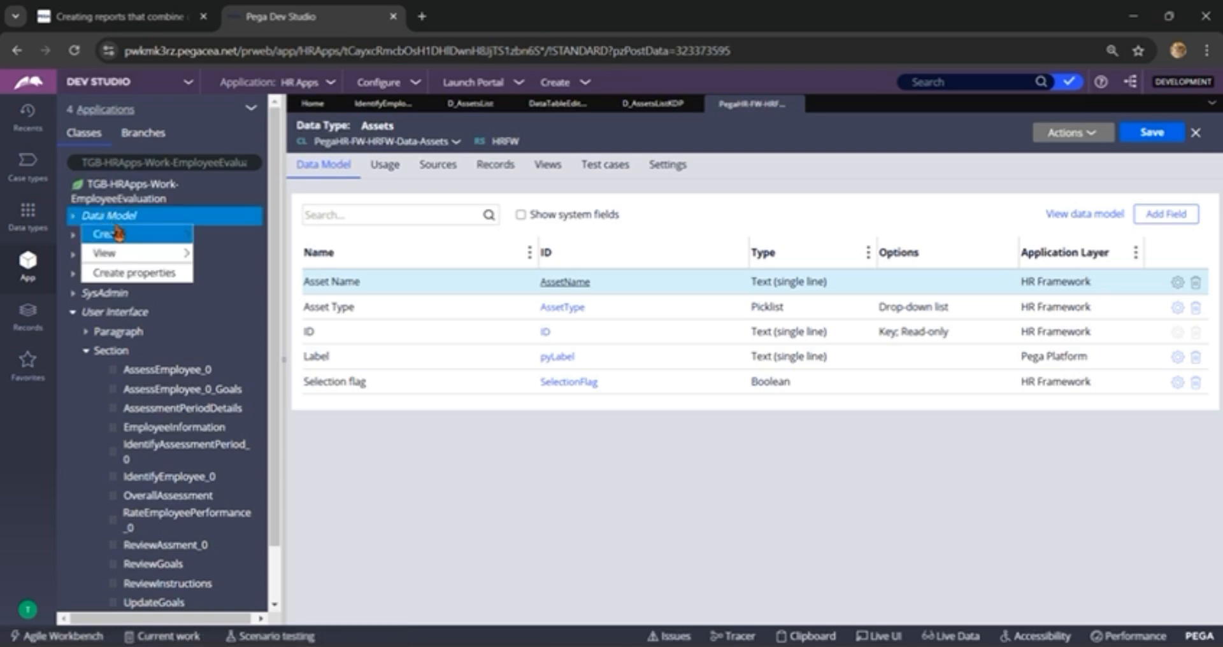
pyautogui.moveTo(118, 234)
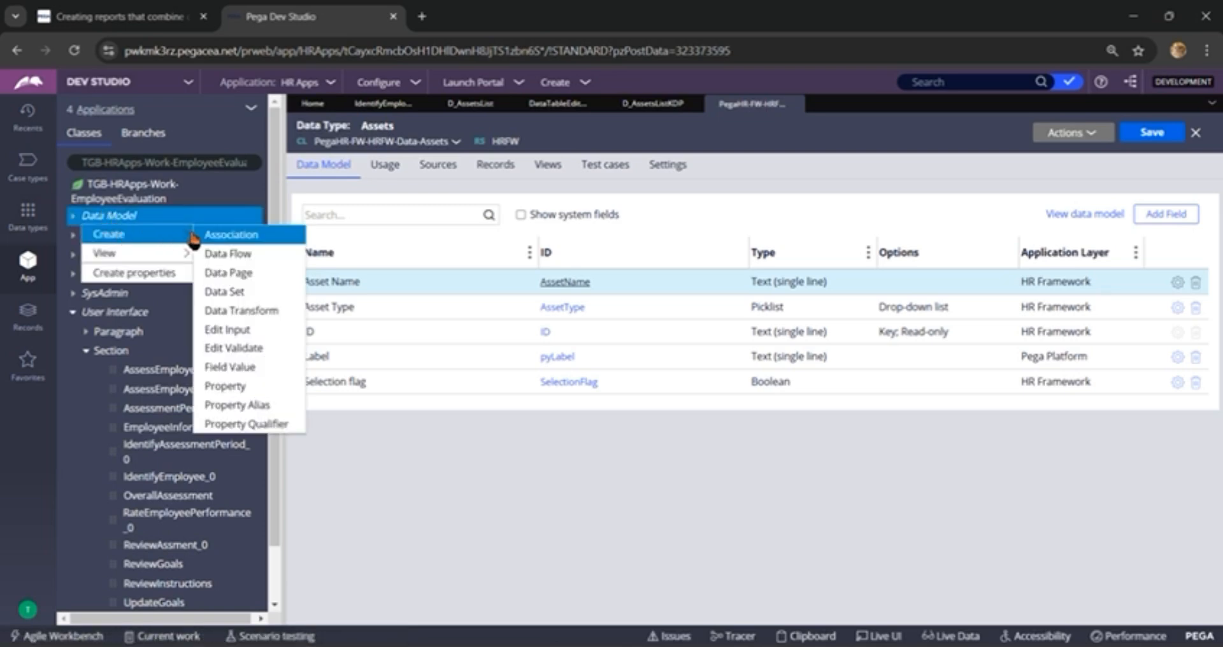
pyautogui.click(223, 386)
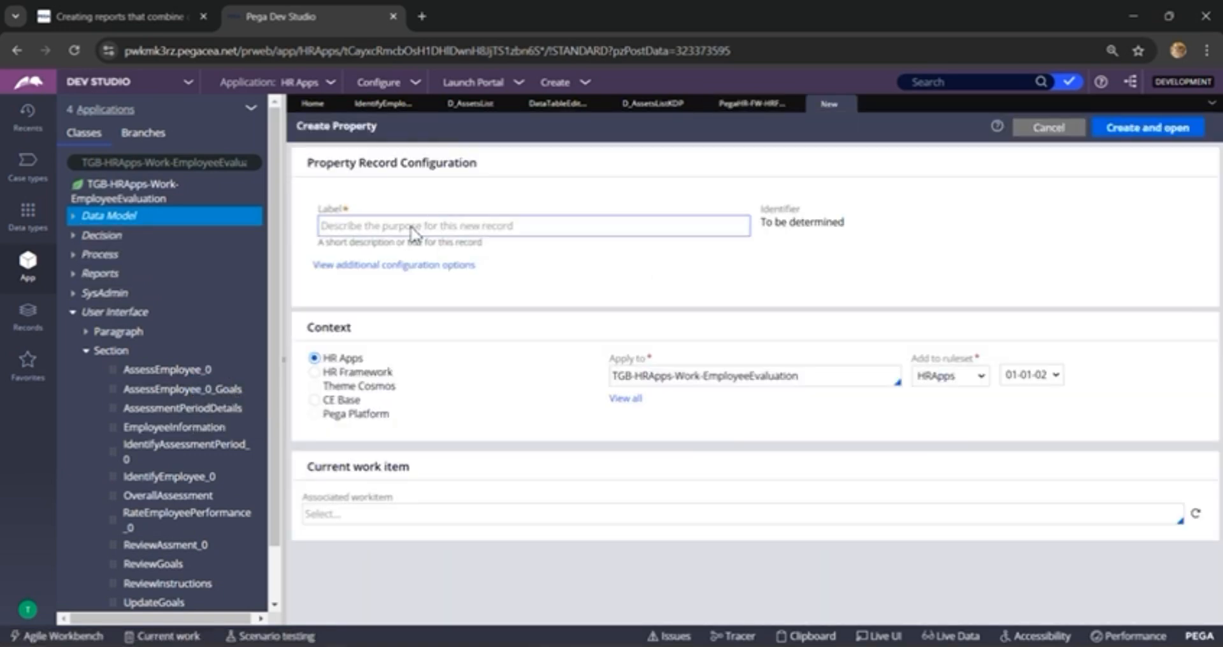
pyautogui.click(413, 227)
pyautogui.write('AssetlistPL')
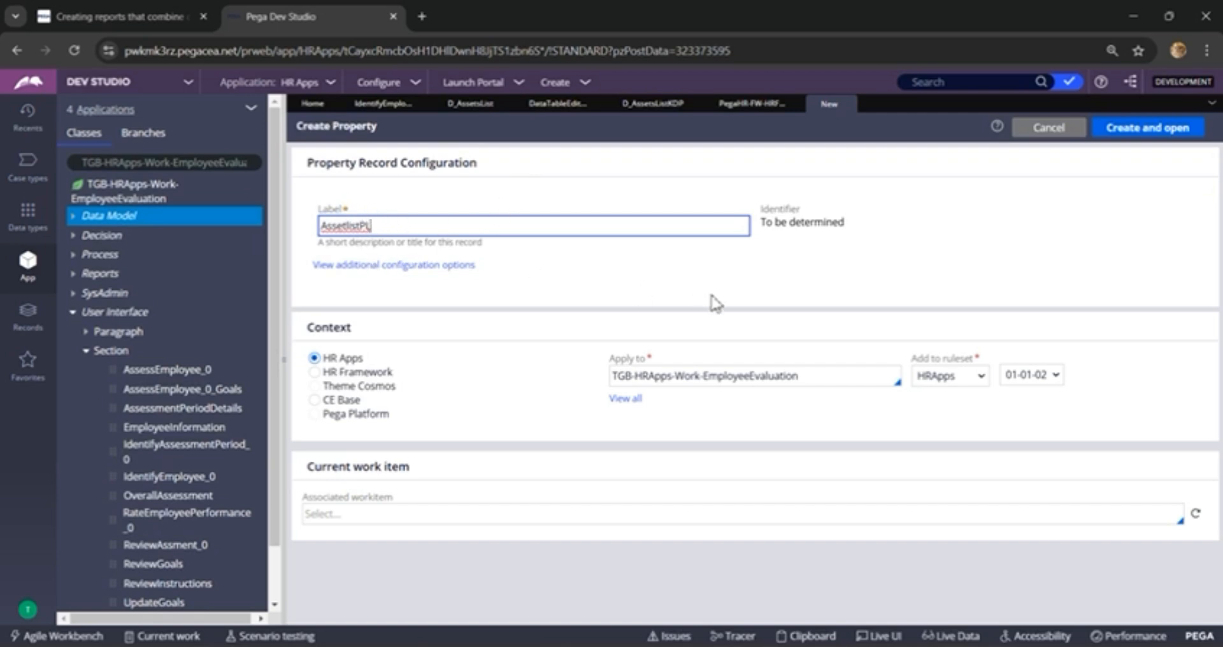
pyautogui.click(1111, 137)
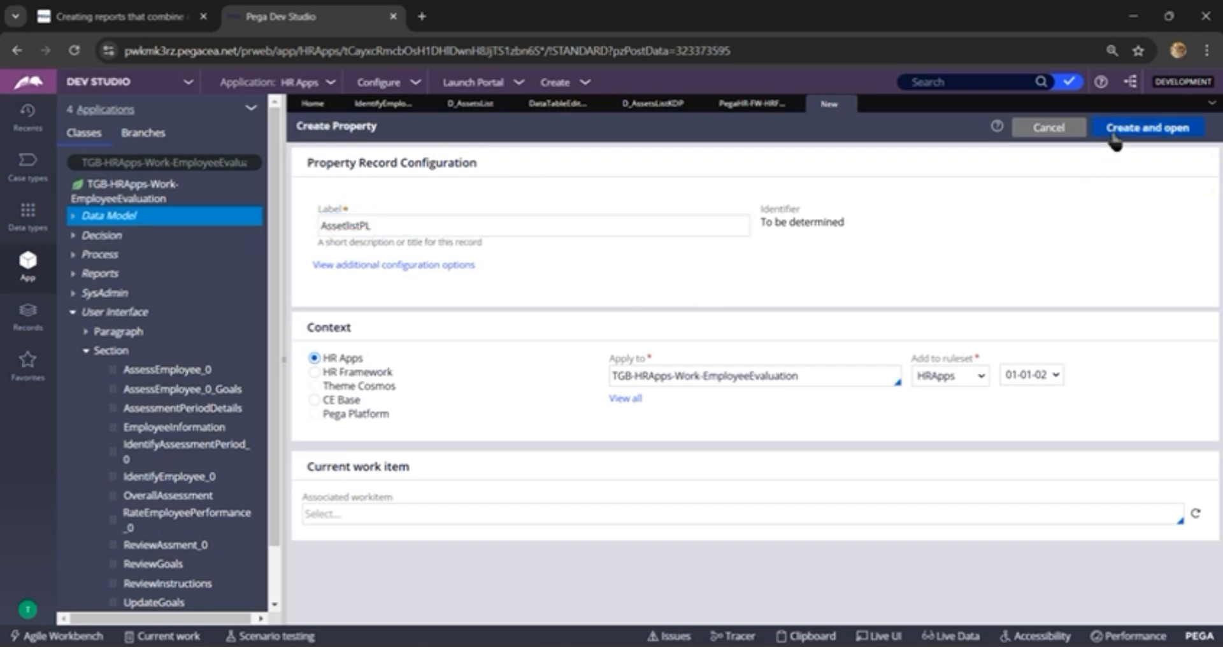
pyautogui.click(1150, 136)
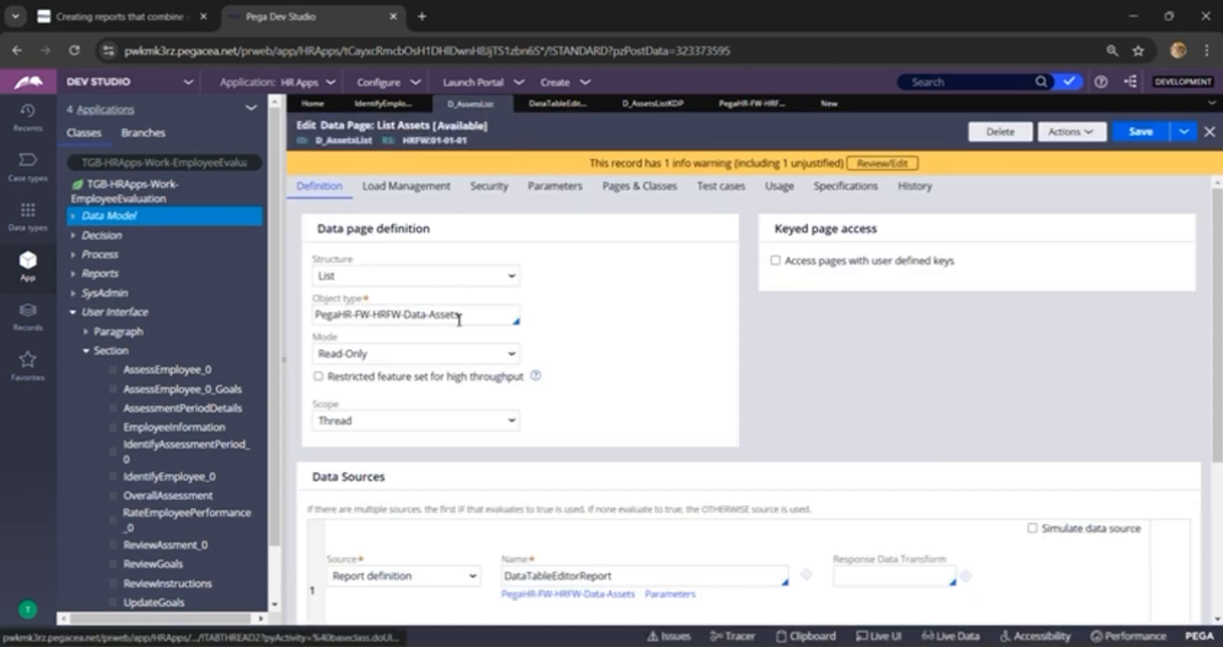
# Step: Make AssetlistPL a Page List with page definition PegaHR-FW-HRFW-Data-Assets, copied from the object type of the List Assets data page
pyautogui.tripleClick(468, 319)
pyautogui.hotkey('ctrl', 'c')
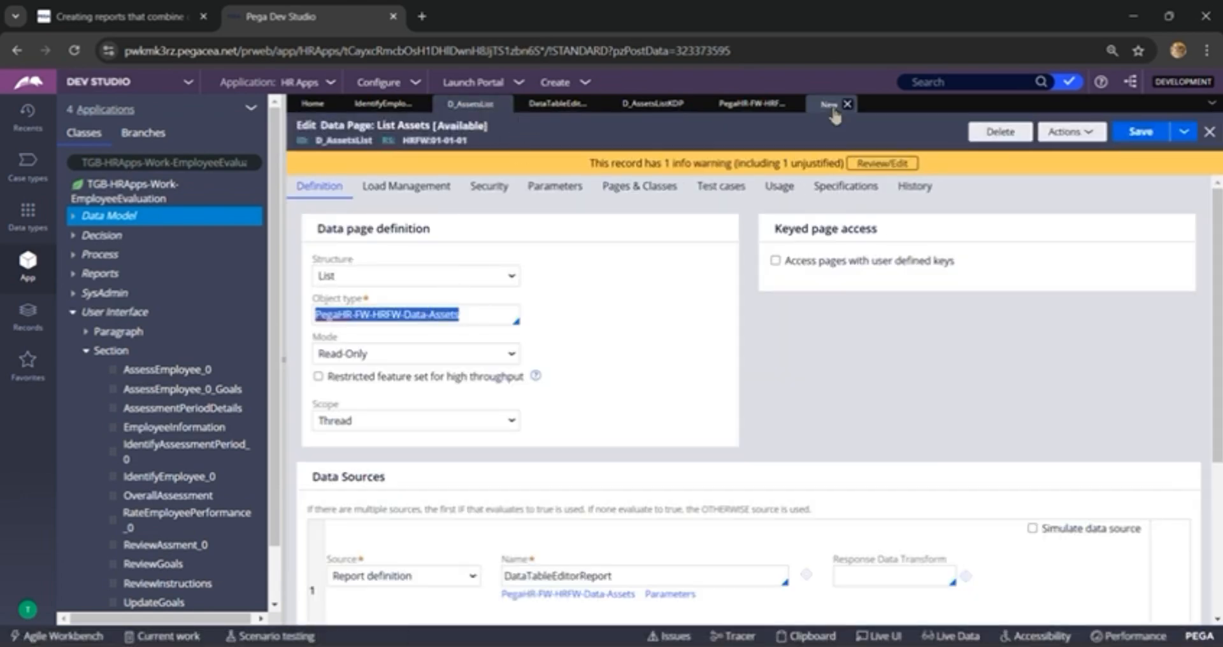
pyautogui.click(830, 105)
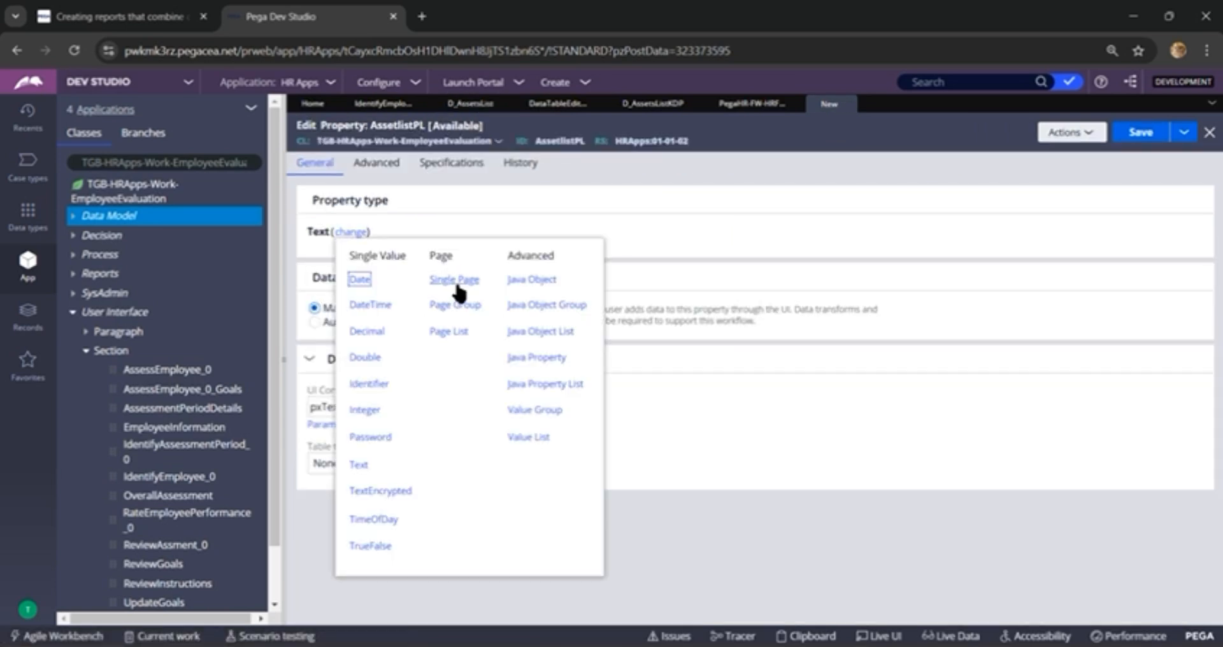
pyautogui.click(457, 334)
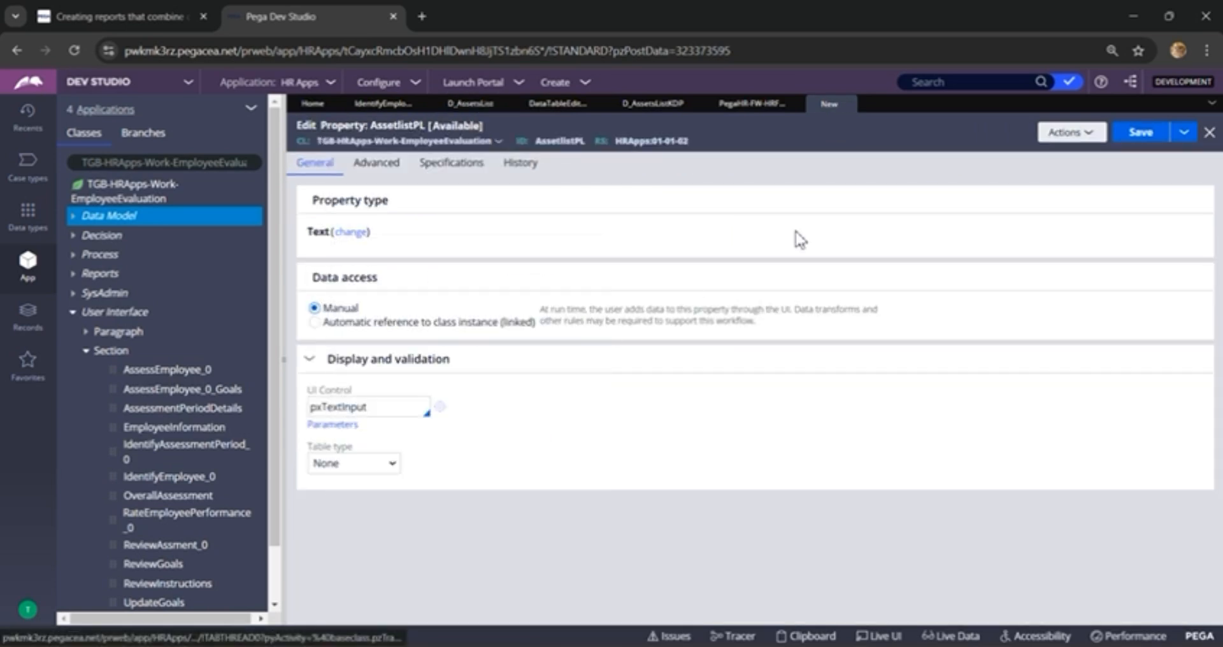
pyautogui.click(389, 278)
pyautogui.hotkey('ctrl', 'v')
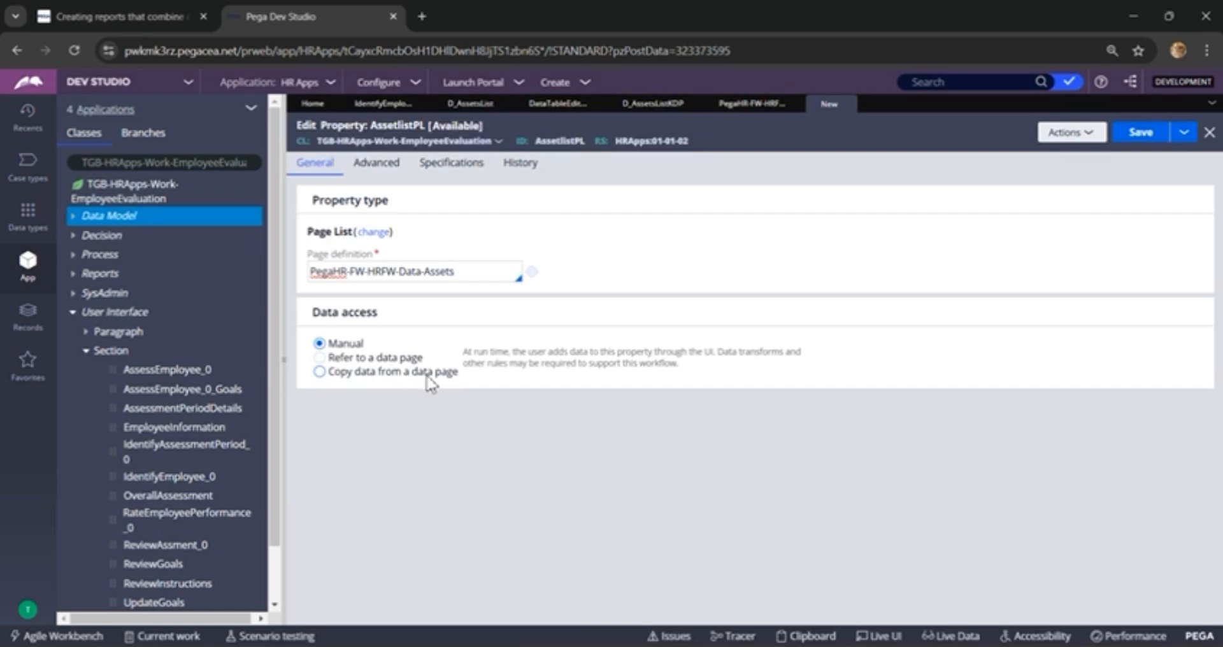
# Step: Set AssetlistPL's data access to copy data from the data page D_AssetsListKDP
pyautogui.click(371, 377)
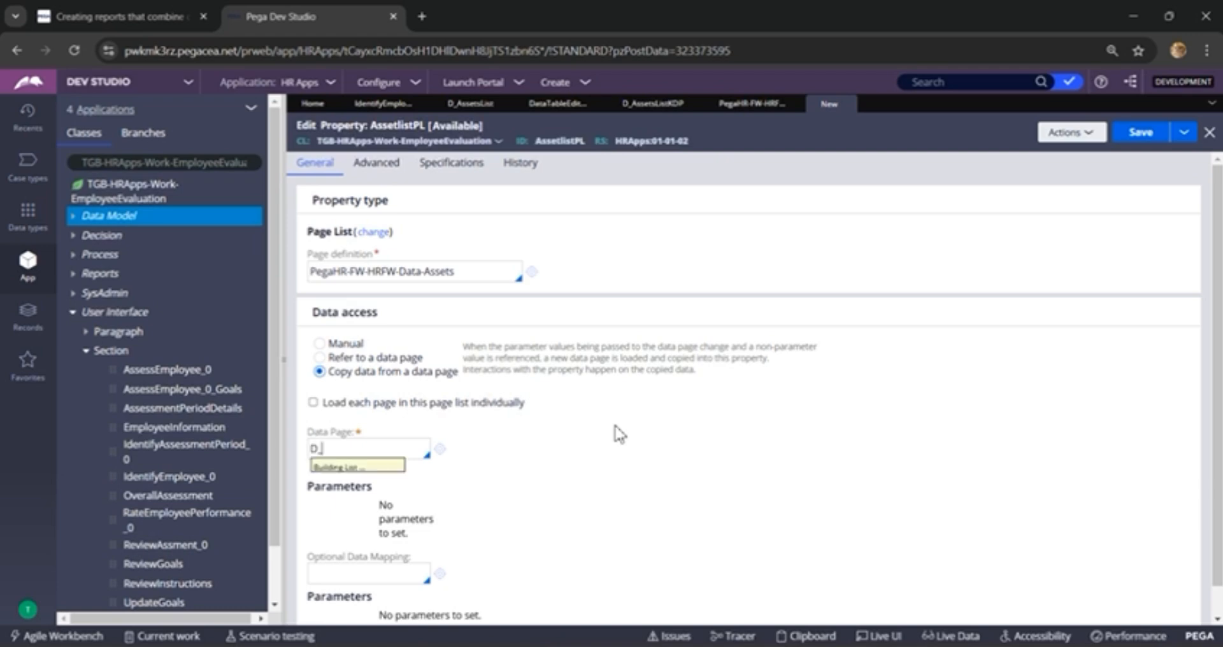
pyautogui.press('Down')
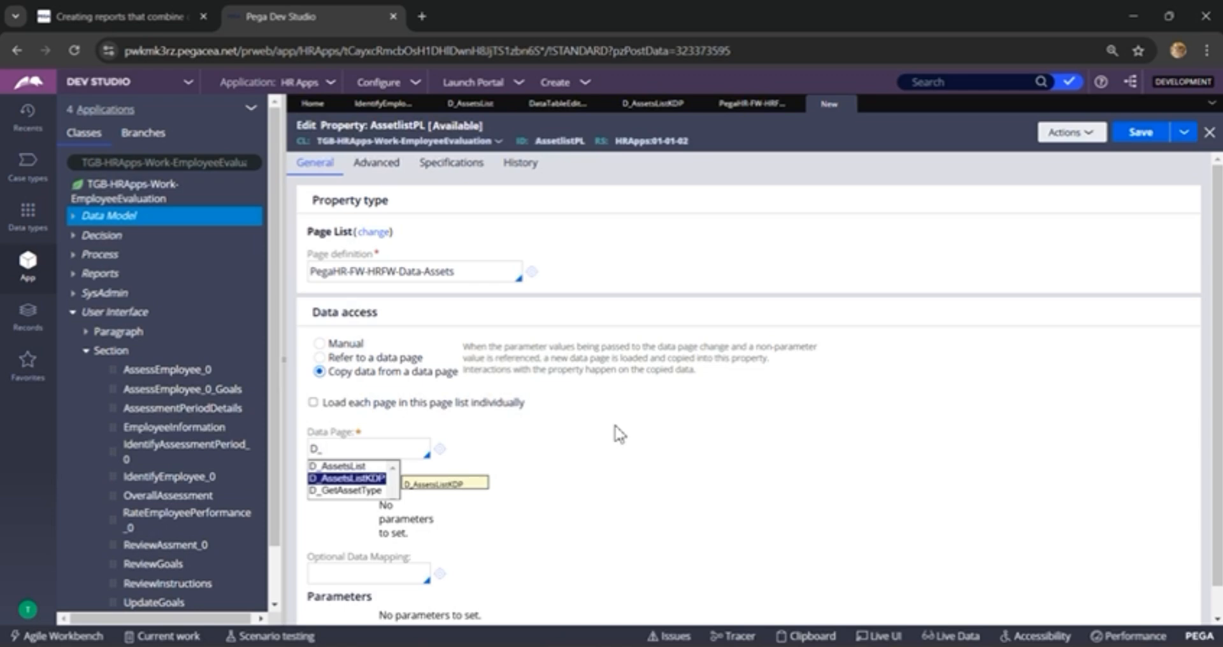
pyautogui.press('Return')
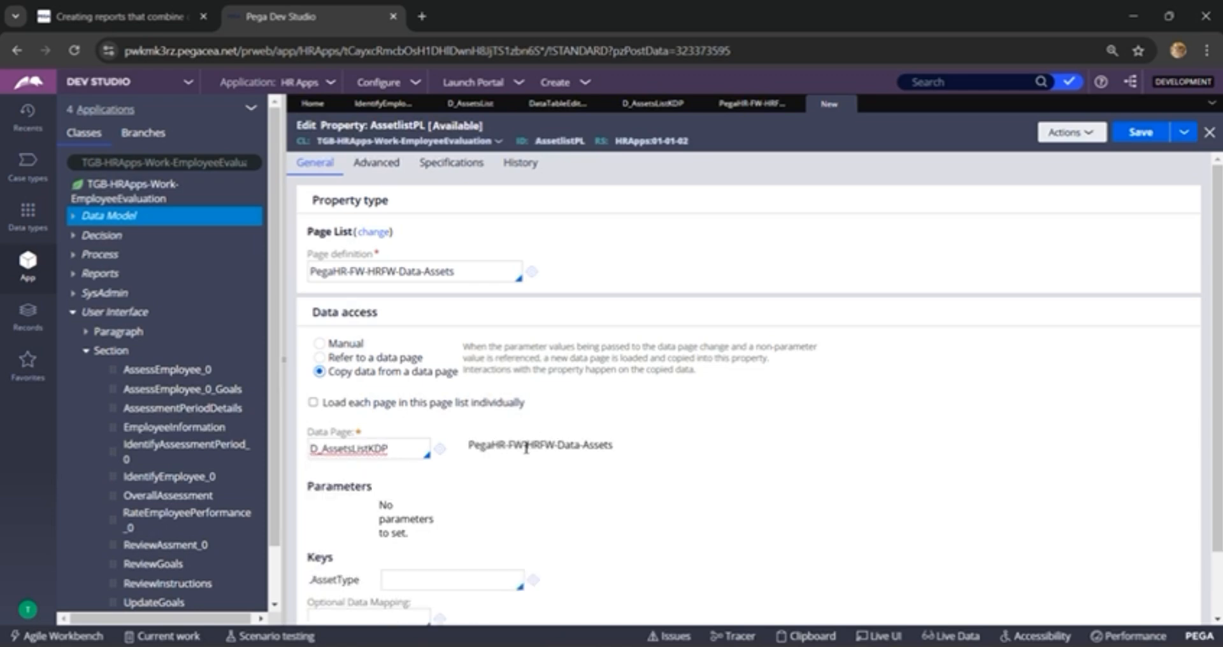
# Step: Set the .AssetType key of AssetlistPL to .AssetTypeKDP and save the property
pyautogui.scroll(-1, 523, 449)
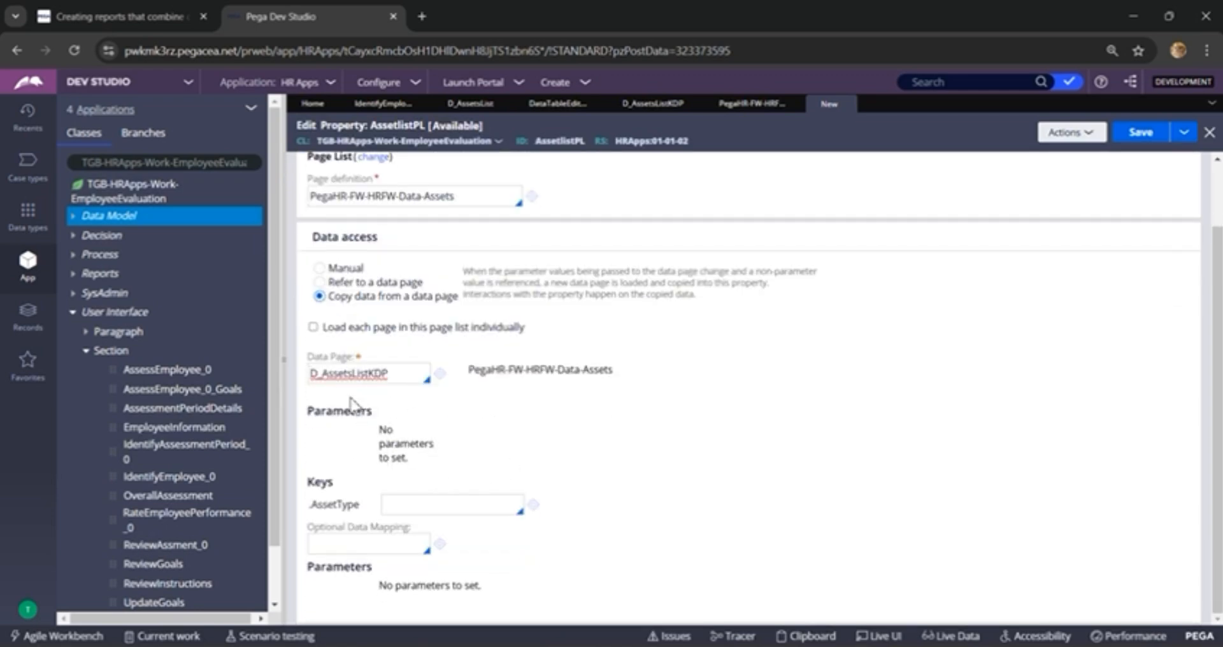
pyautogui.click(390, 506)
pyautogui.write('.')
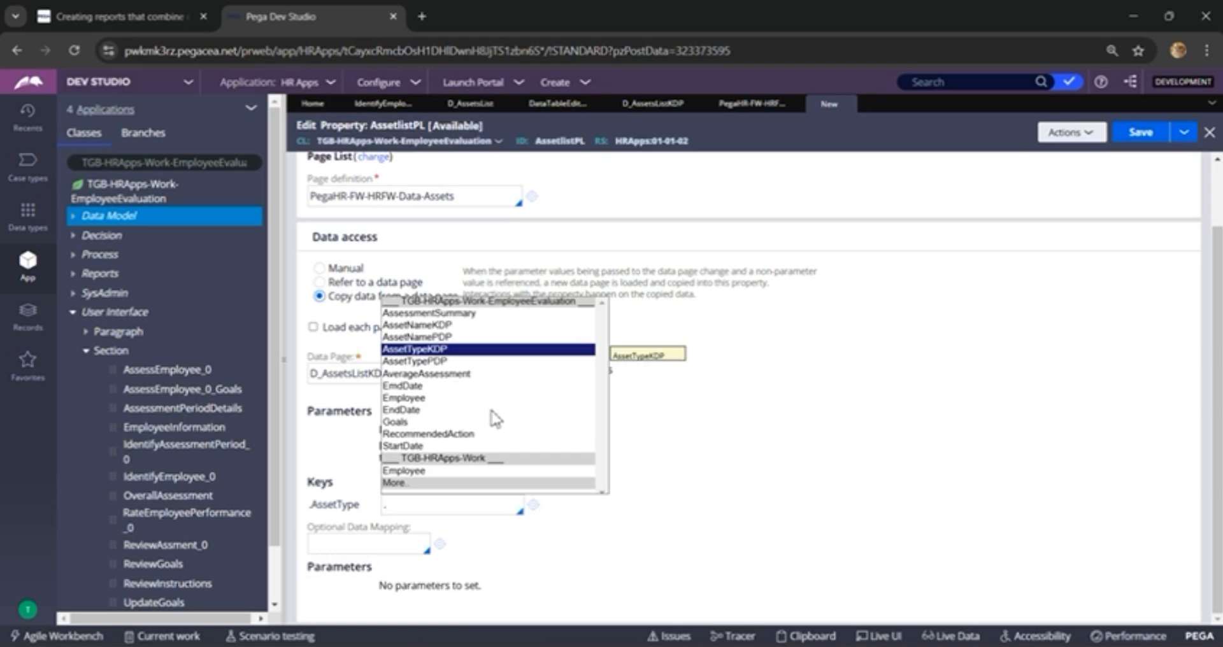
pyautogui.press('Return')
pyautogui.click(1136, 137)
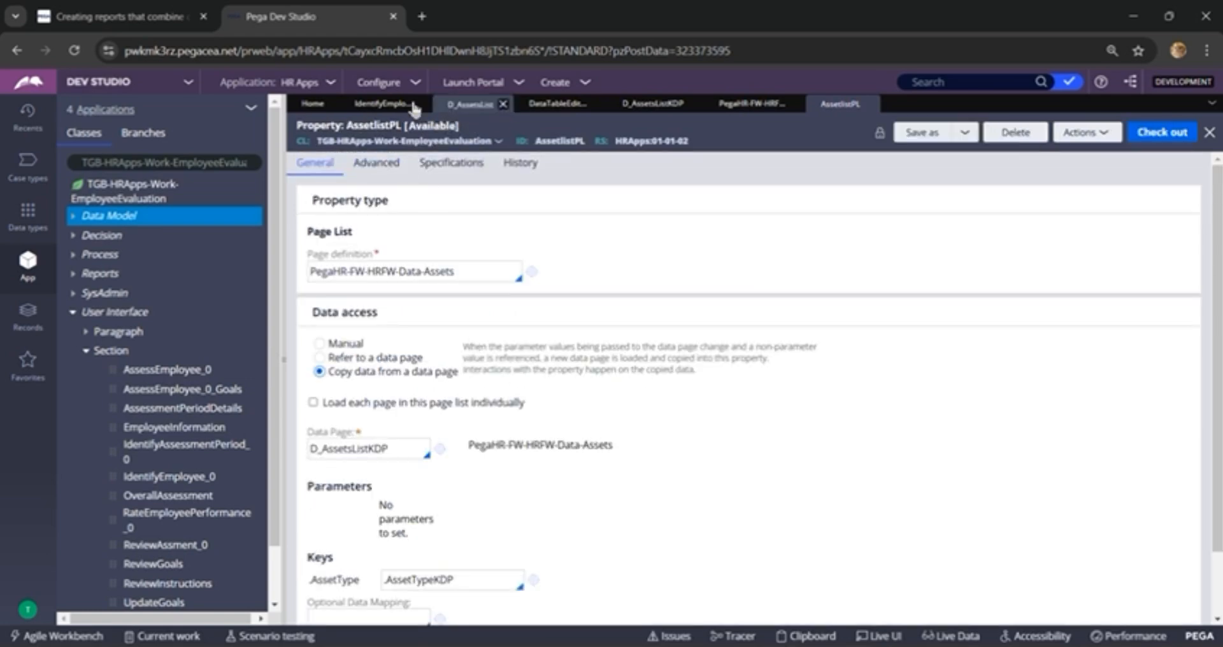
# Step: Add two dropdowns, one below the other, to the second dynamic layout of the Identify employee section
pyautogui.click(378, 109)
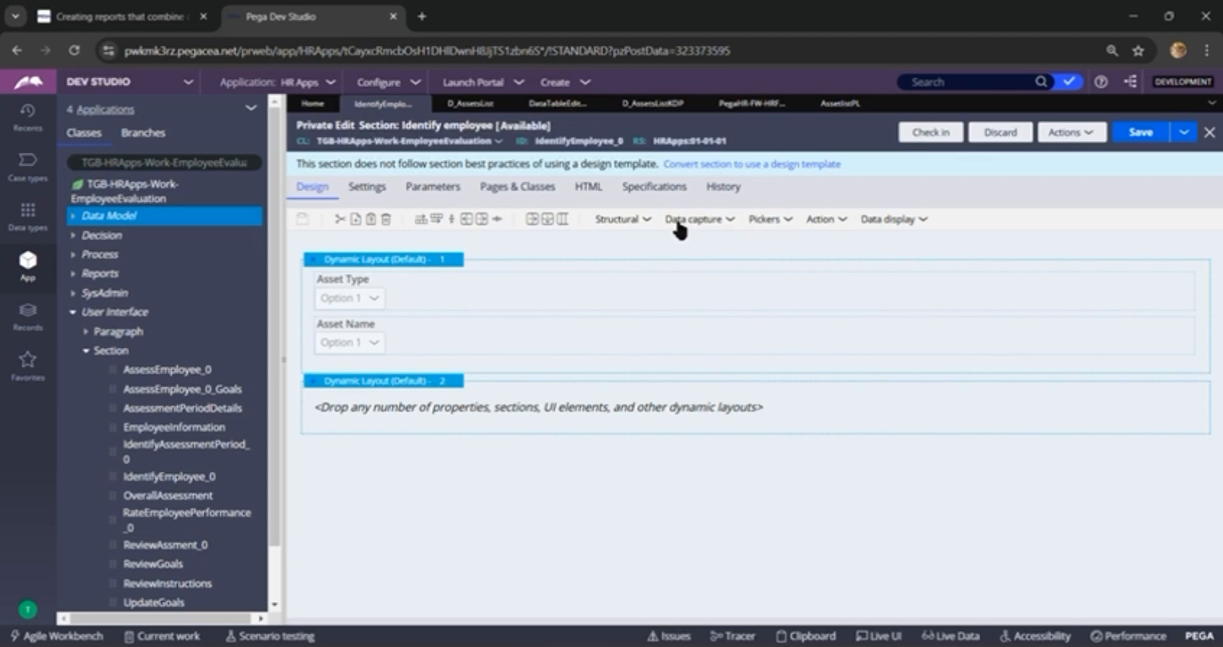
pyautogui.click(790, 223)
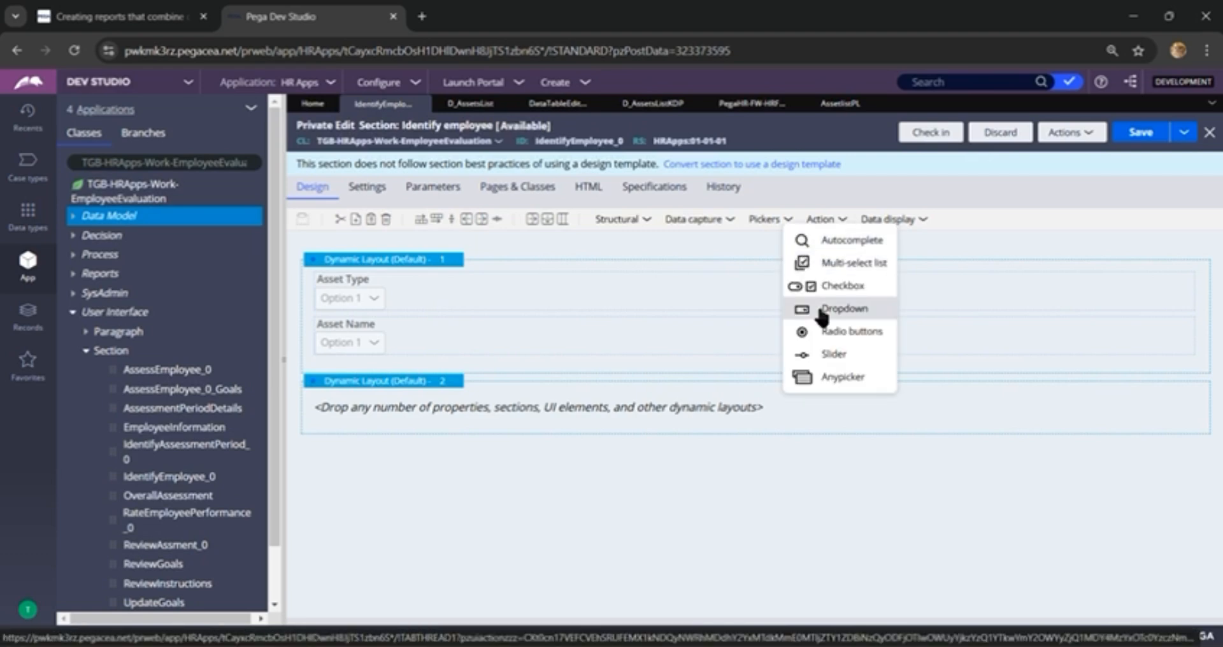
pyautogui.moveTo(821, 314); pyautogui.dragTo(701, 413)
pyautogui.rightClick(630, 415)
pyautogui.click(656, 441)
pyautogui.rightClick(647, 411)
pyautogui.click(670, 460)
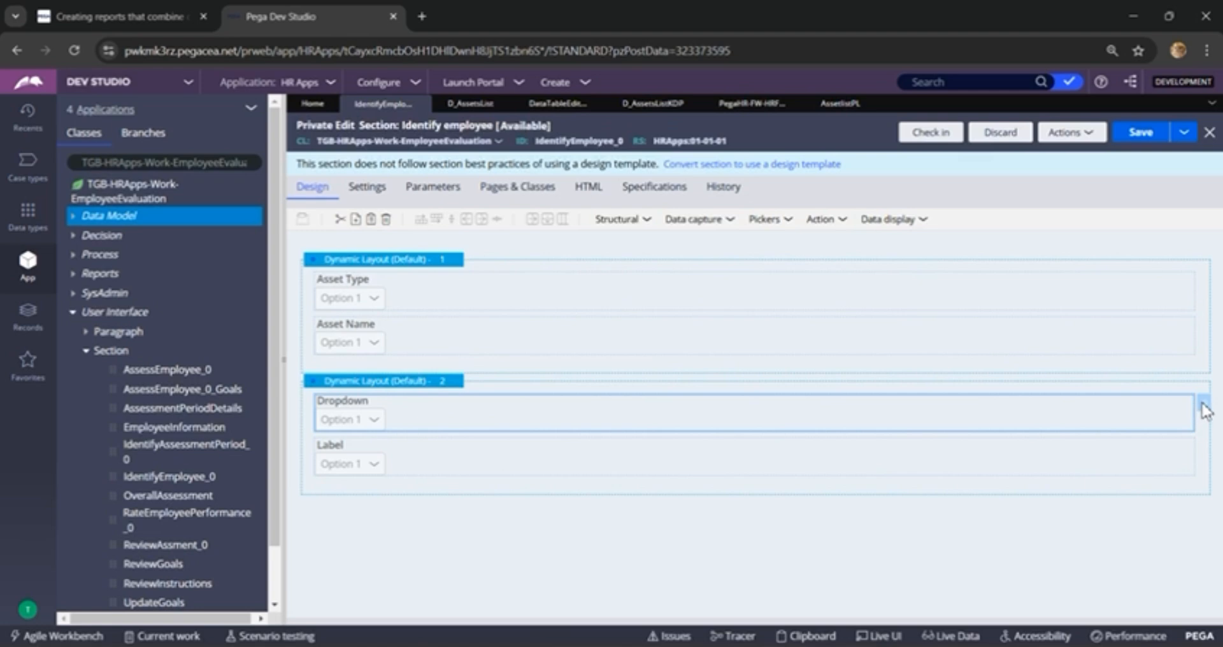
# Step: Bind the first dropdown in the second dynamic layout to the property .AssetTypeKDP
pyautogui.click(1204, 406)
pyautogui.click(609, 252)
pyautogui.write('.Asse')
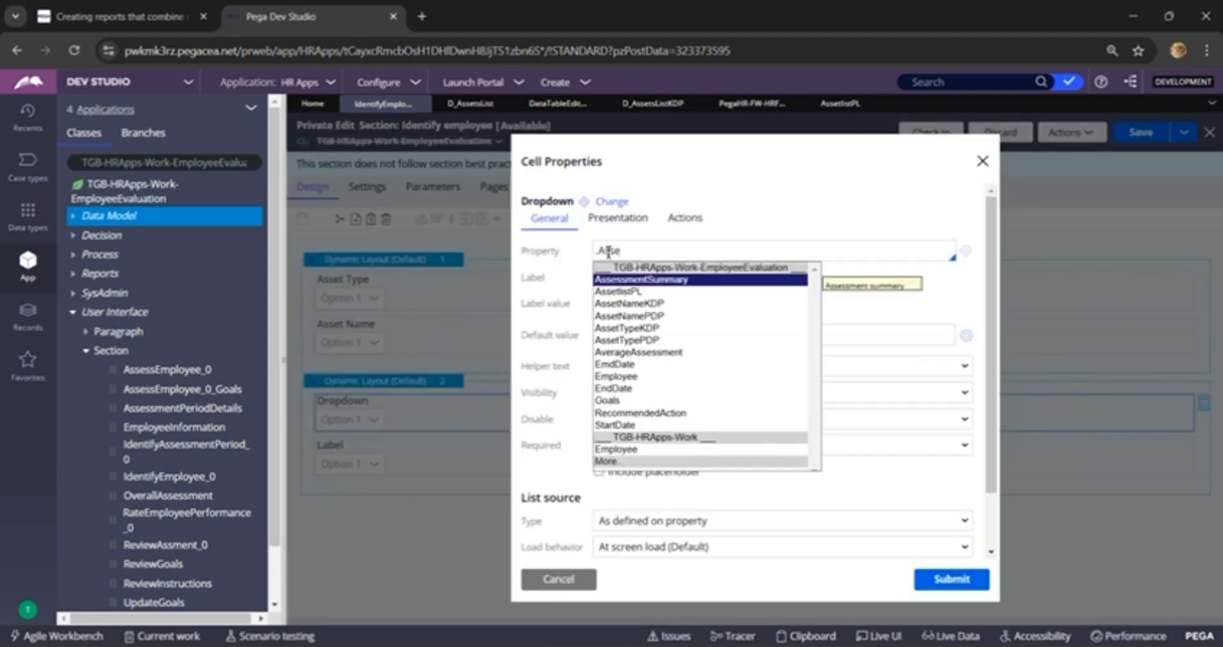
pyautogui.press('Down')
pyautogui.press('Down')
pyautogui.press('Down')
pyautogui.press('Down')
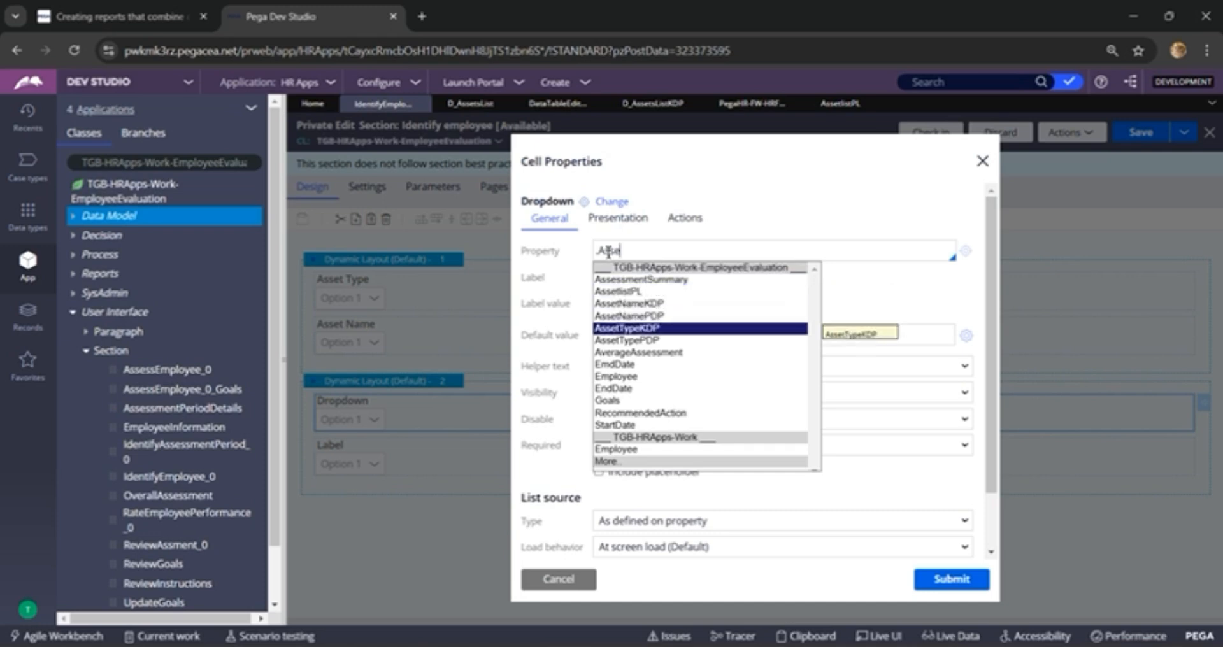
pyautogui.press('Return')
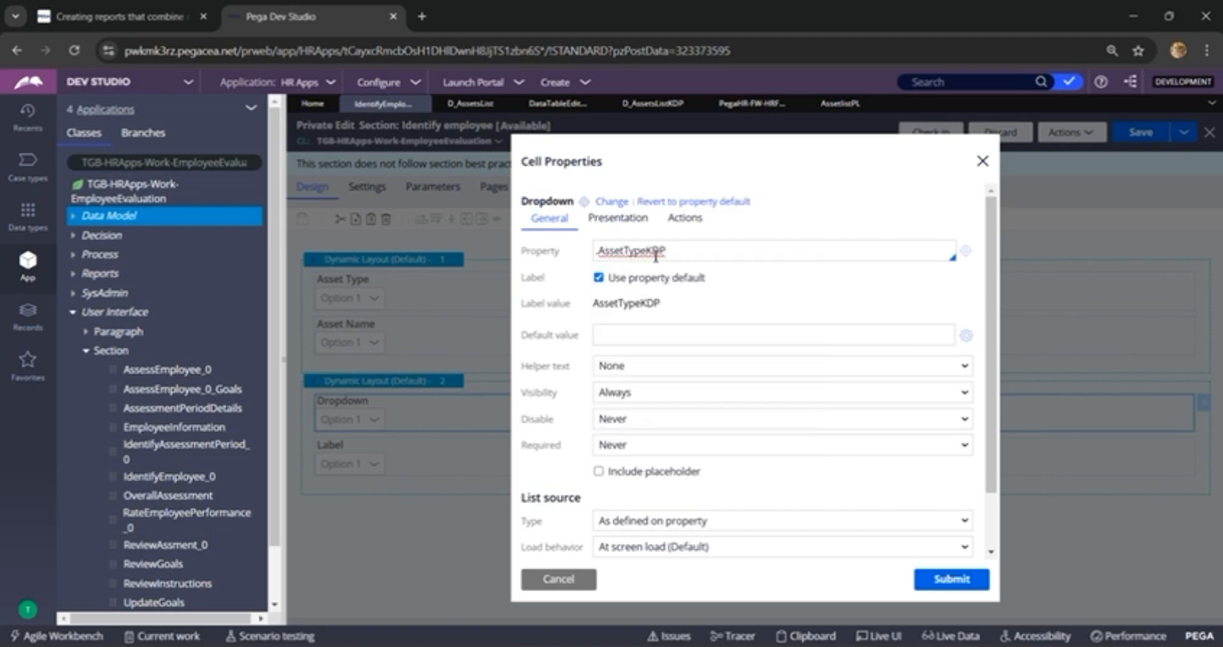
# Step: Replace the property default label of the .AssetTypeKDP dropdown with the label value Asset Type
pyautogui.click(598, 278)
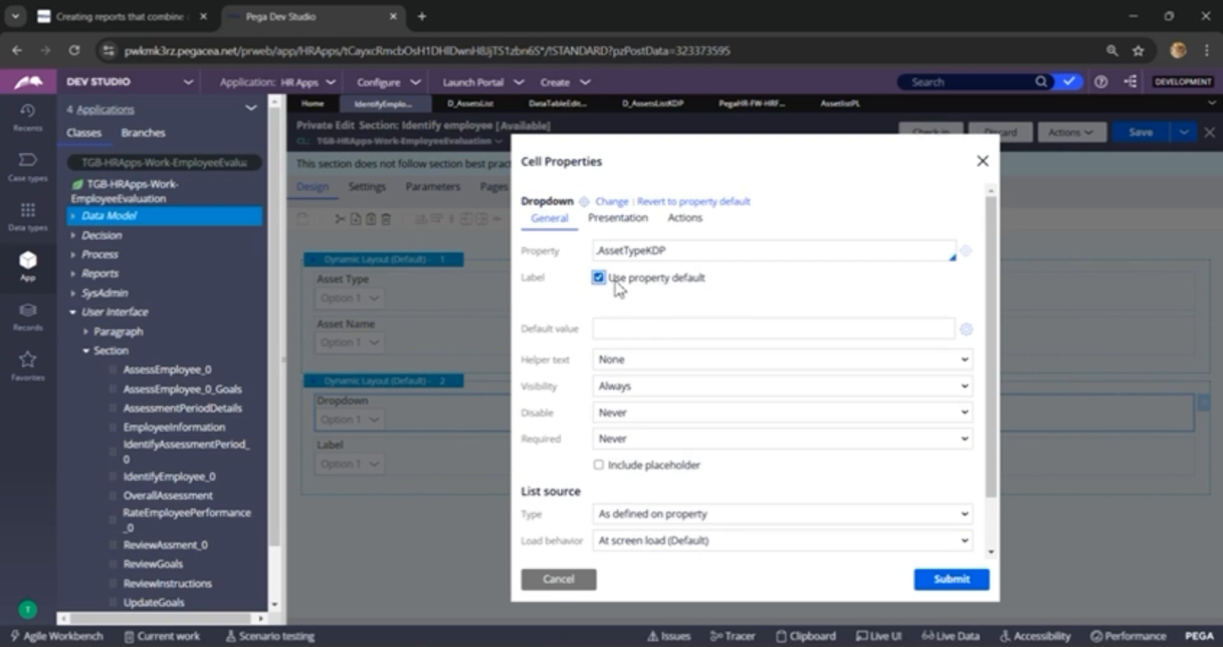
pyautogui.click(598, 277)
pyautogui.click(603, 253)
pyautogui.keyDown('shift'); pyautogui.click(648, 254); pyautogui.keyUp('shift')
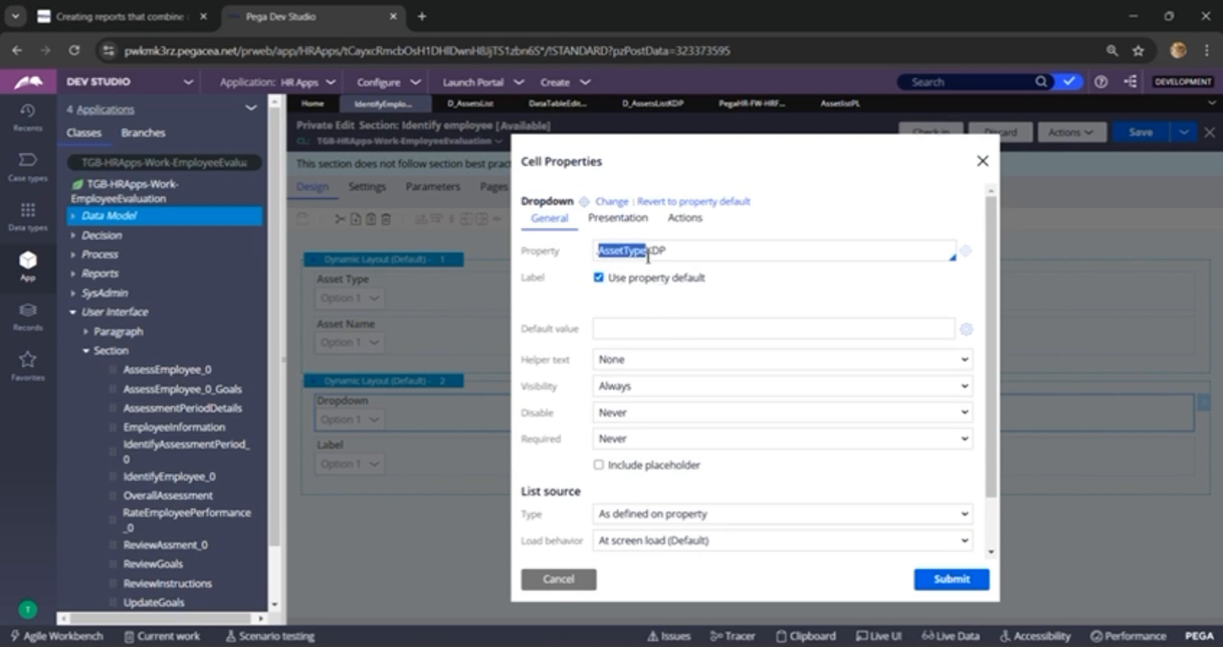
pyautogui.click(601, 279)
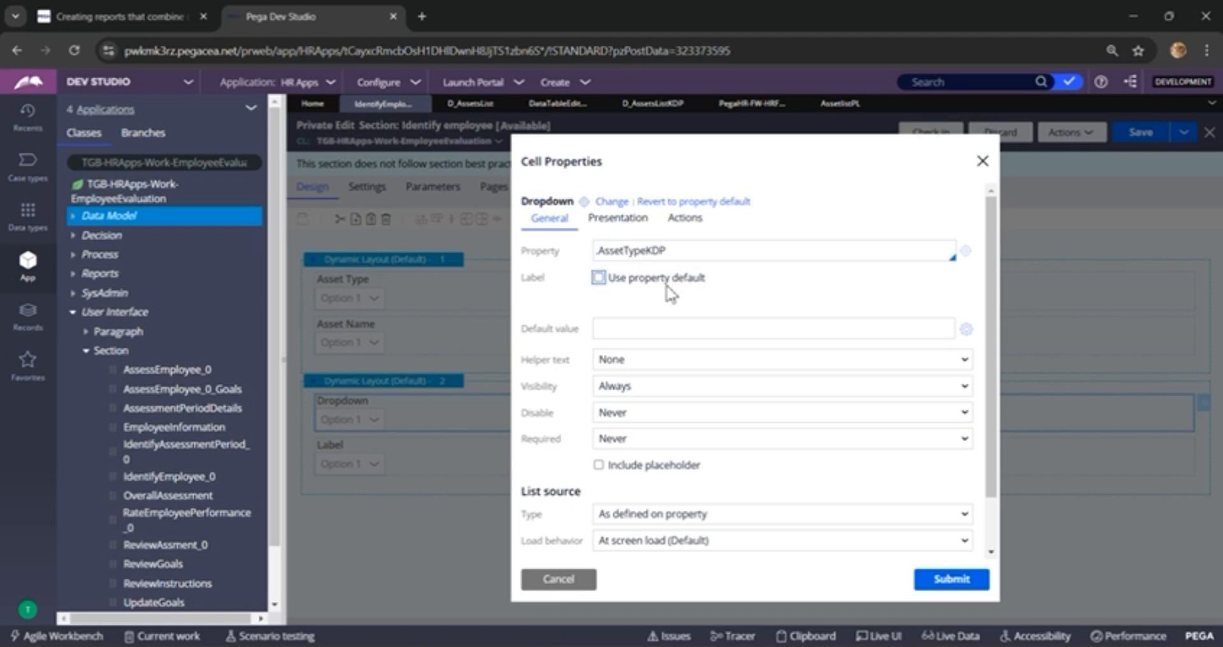
pyautogui.doubleClick(633, 304)
pyautogui.write('AssetType')
pyautogui.click(624, 305)
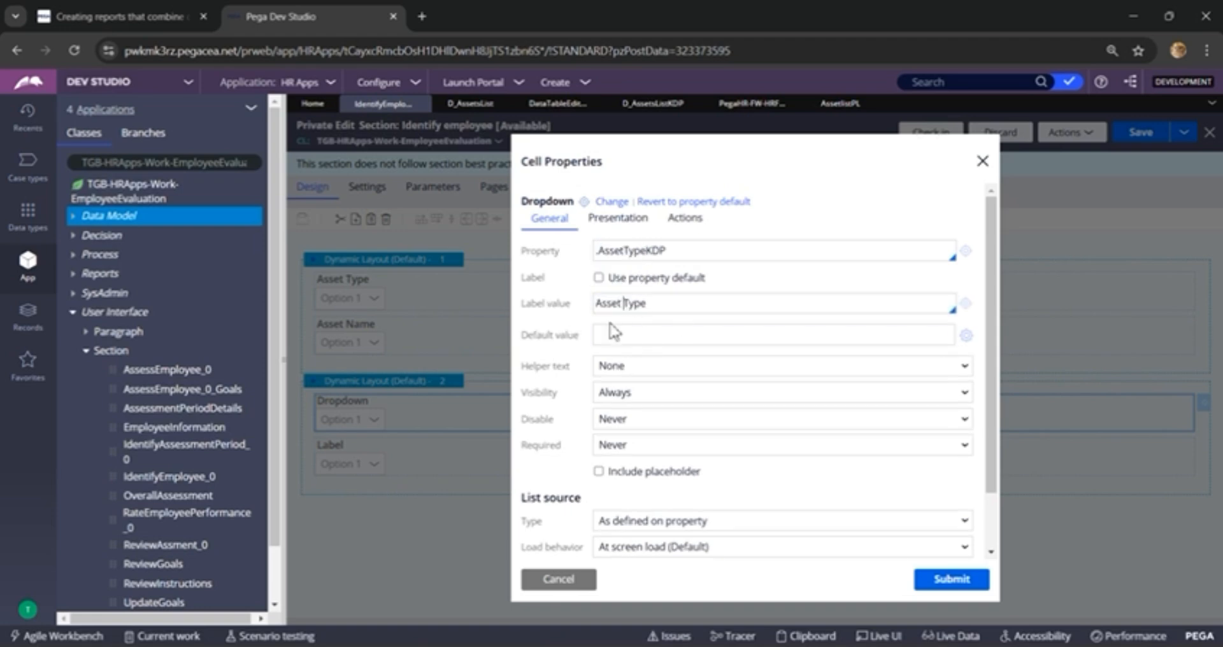
# Step: Include the placeholder "Select..." in the .AssetTypeKDP dropdown
pyautogui.scroll(-1, 643, 375)
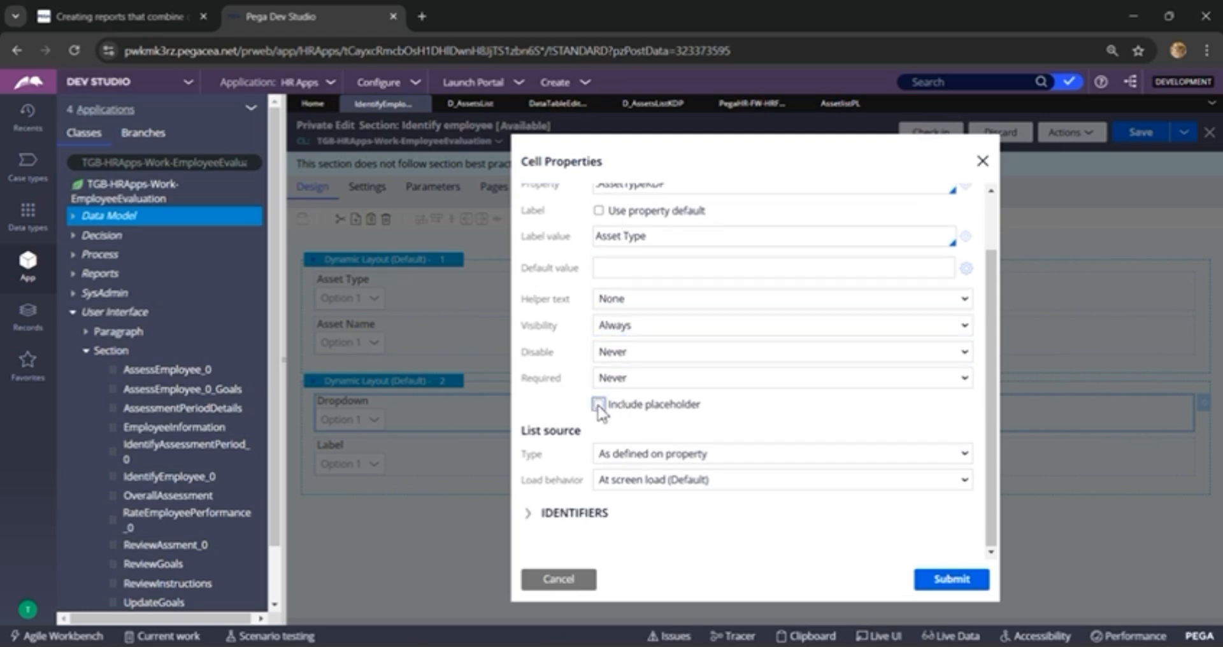
pyautogui.click(598, 404)
pyautogui.click(625, 427)
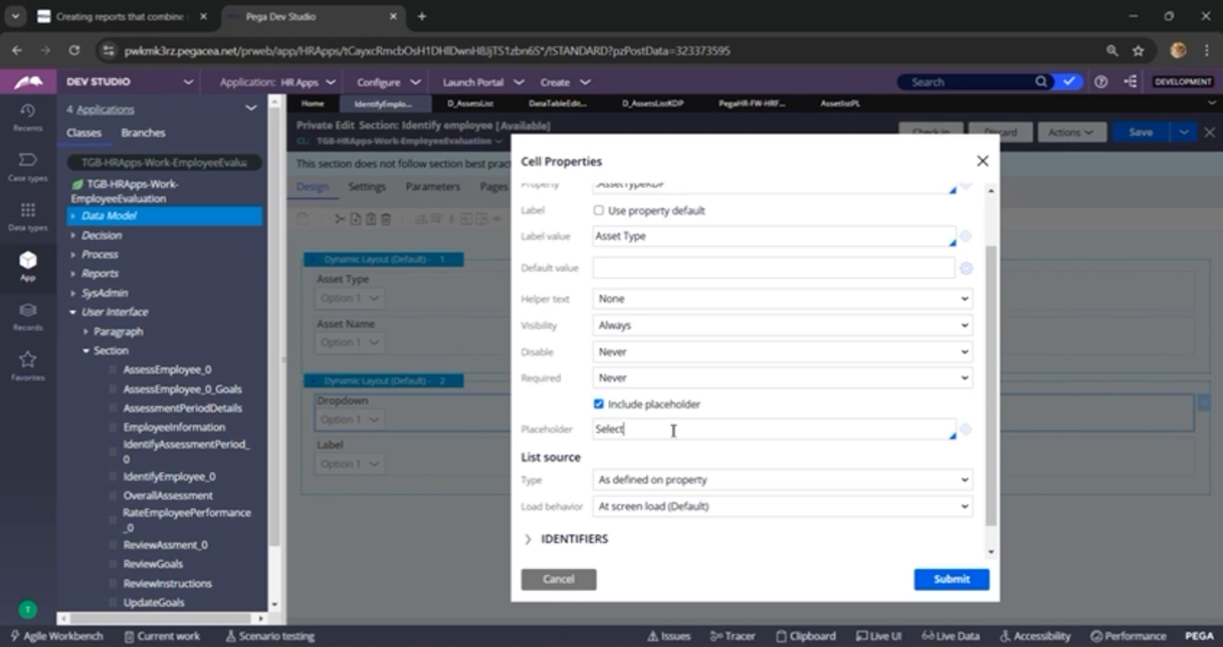
# Step: Source the .AssetTypeKDP dropdown's list from the data page D_GetAssetType, with AssetType as the property for value
pyautogui.scroll(-1, 678, 437)
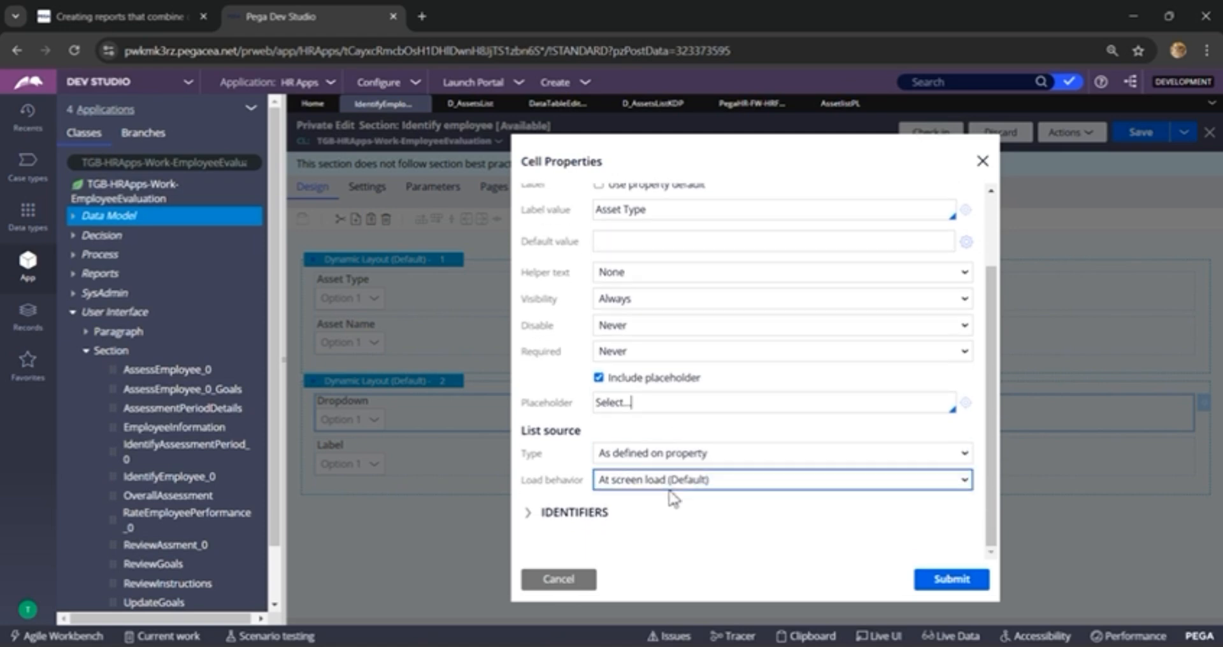
pyautogui.click(732, 454)
pyautogui.click(667, 500)
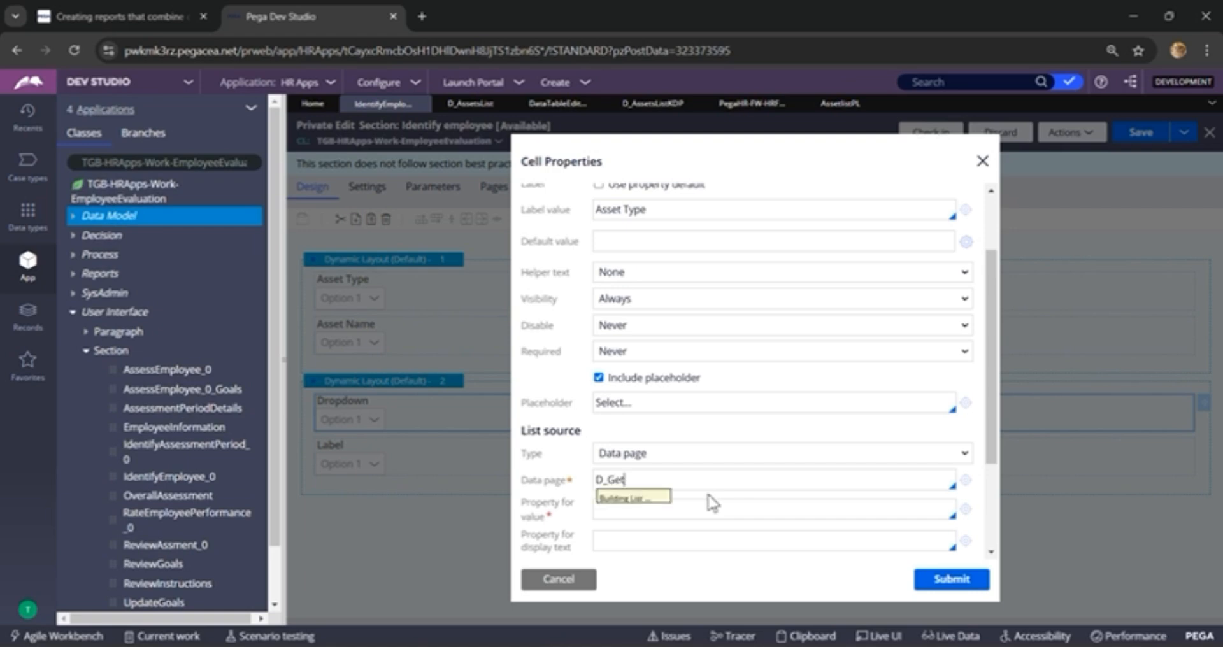
pyautogui.press('Down')
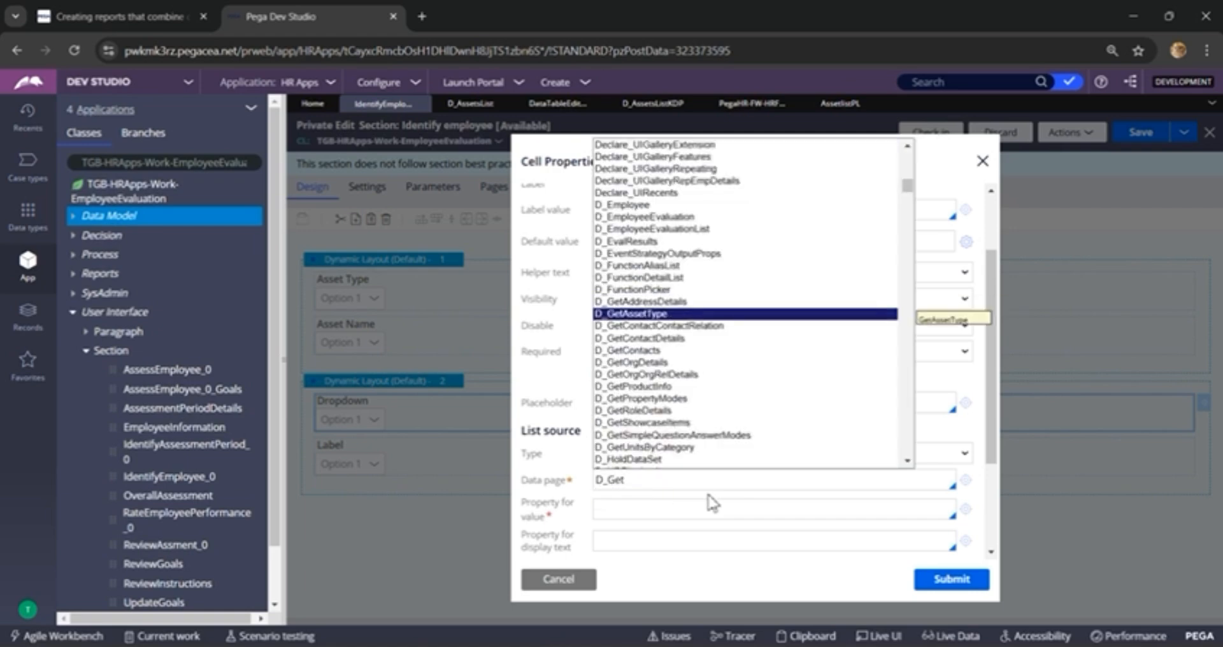
pyautogui.press('Return')
pyautogui.scroll(-3, 712, 503)
pyautogui.click(607, 368)
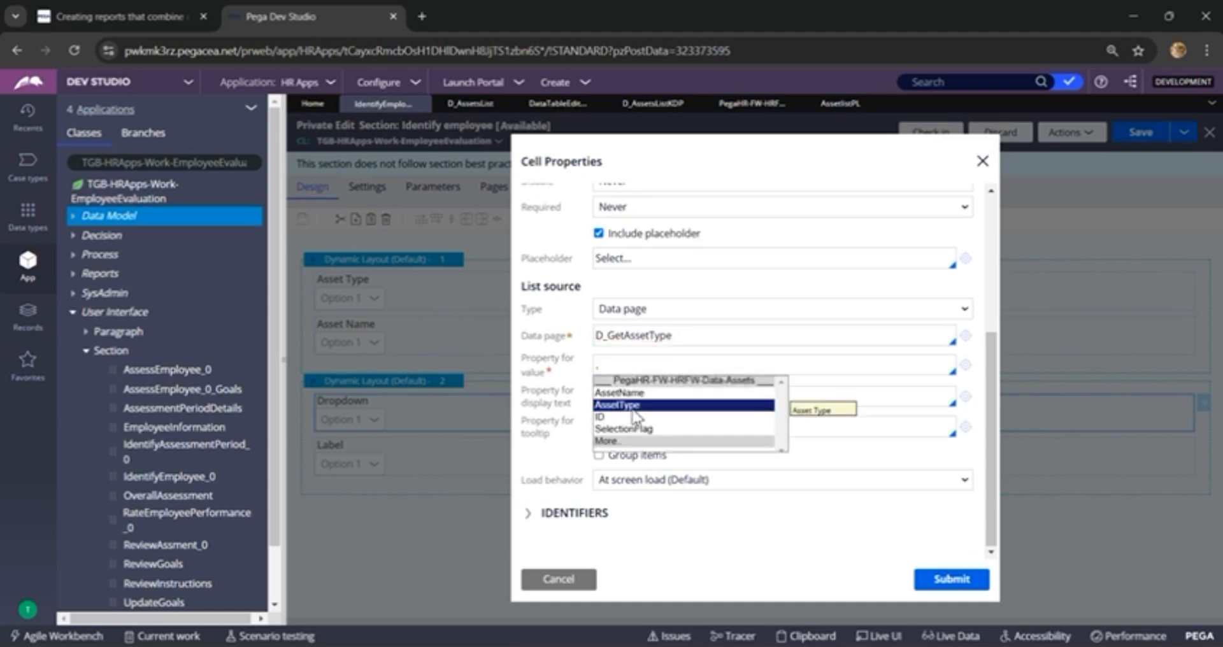
pyautogui.click(634, 406)
# Step: Give the .AssetTypeKDP dropdown an action set with a Change event and a Refresh action, and submit its cell properties
pyautogui.scroll(3, 801, 457)
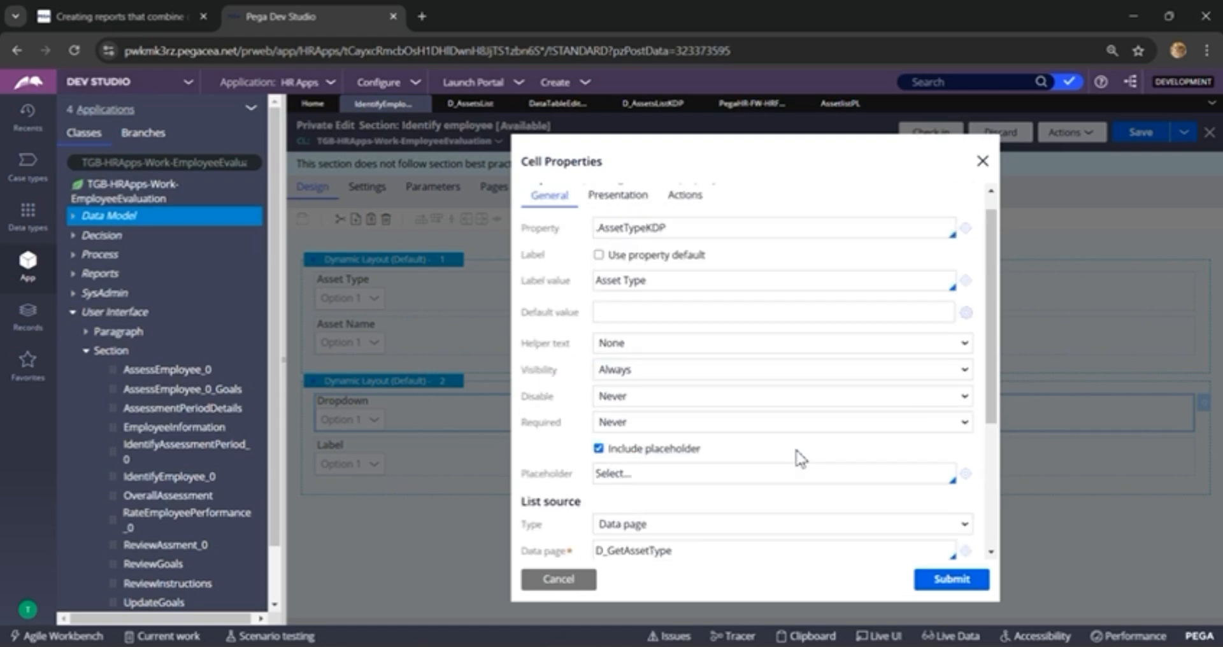
pyautogui.scroll(1, 801, 457)
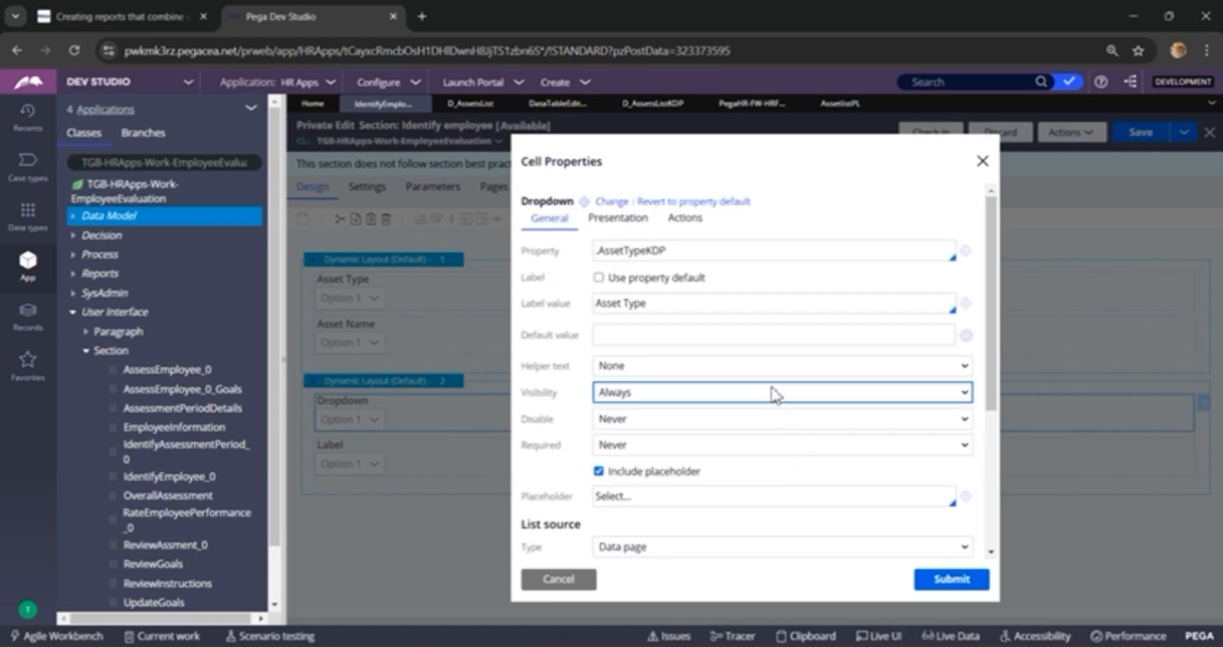
pyautogui.click(691, 224)
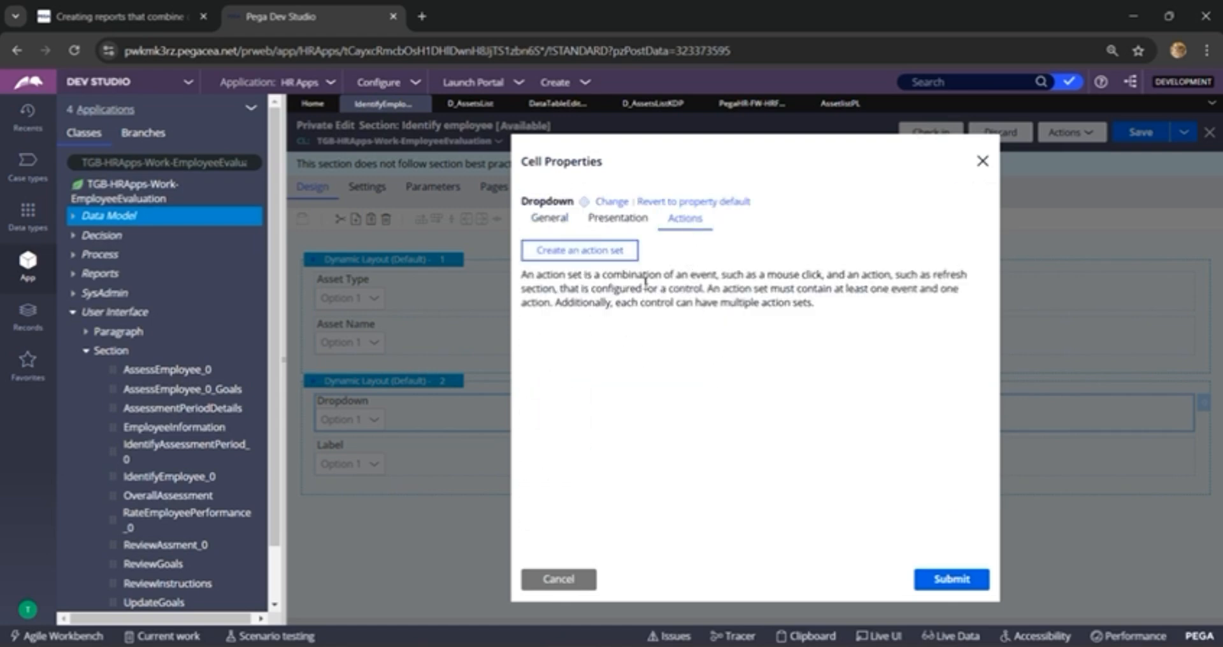
pyautogui.click(580, 249)
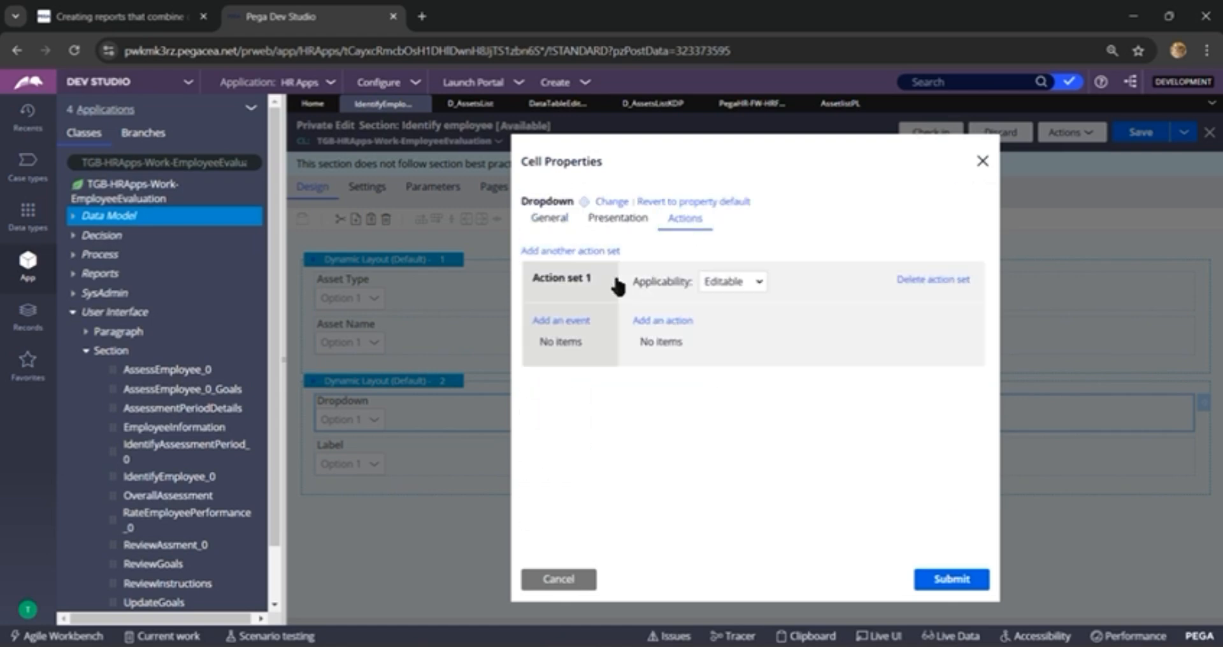
pyautogui.click(561, 321)
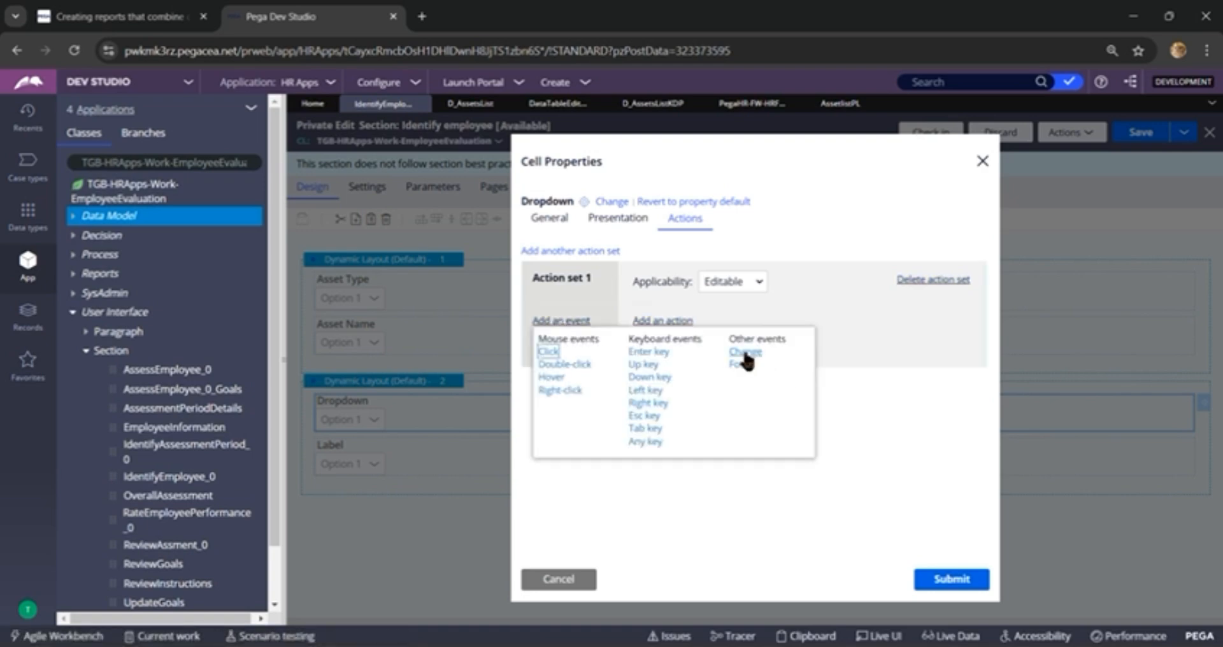
pyautogui.click(745, 351)
pyautogui.click(663, 321)
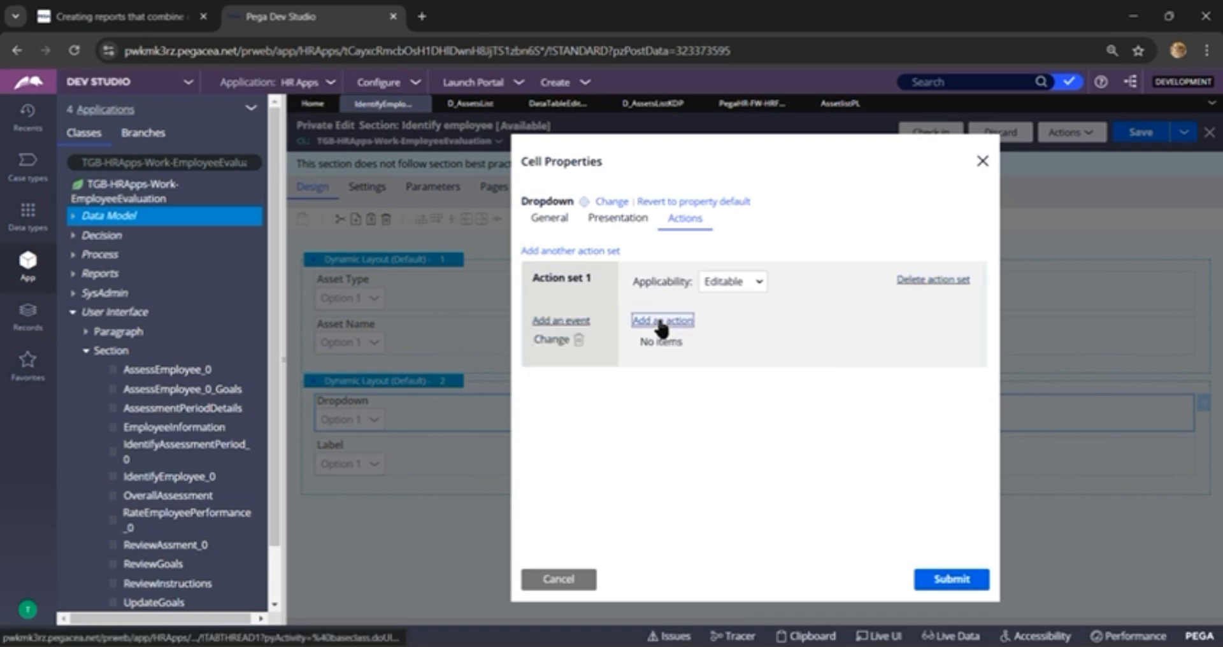
pyautogui.click(682, 365)
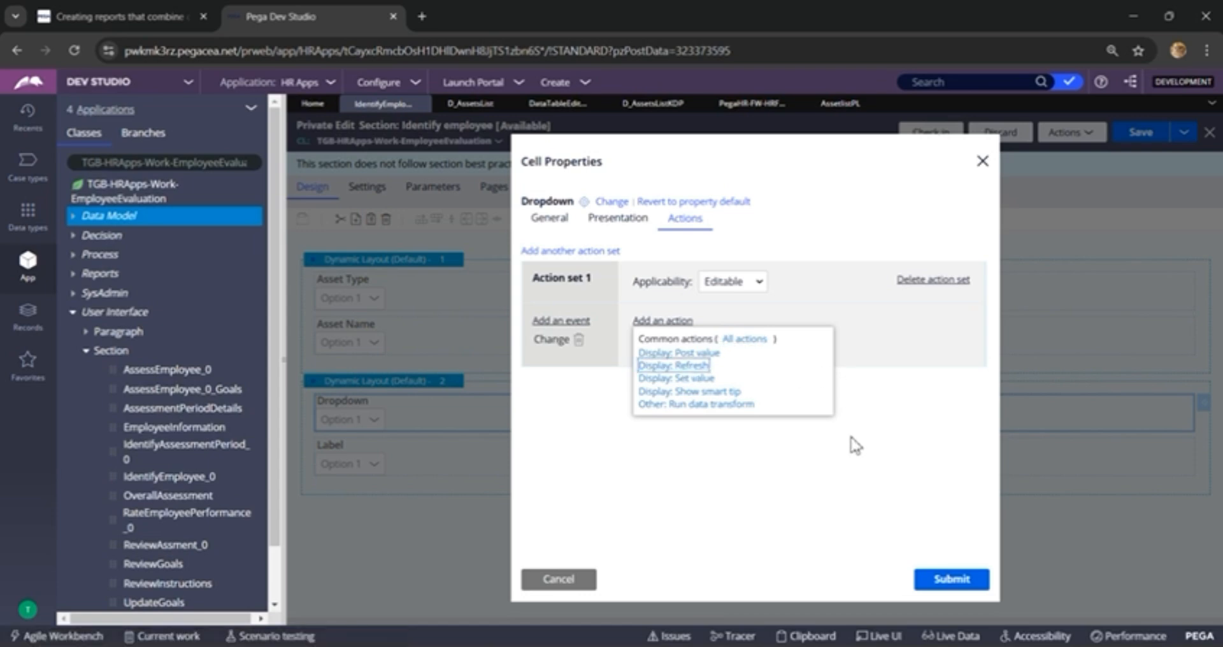
pyautogui.click(949, 579)
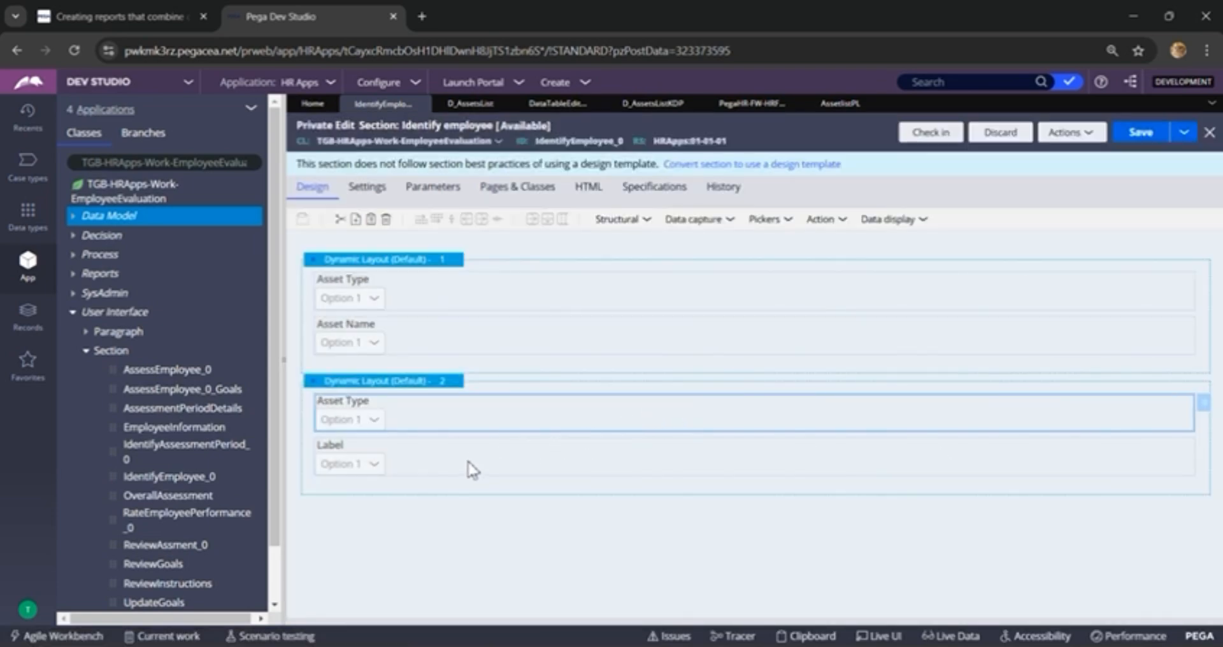
# Step: Bind the second dropdown in the second dynamic layout to the property .AssetNameKDP
pyautogui.click(428, 453)
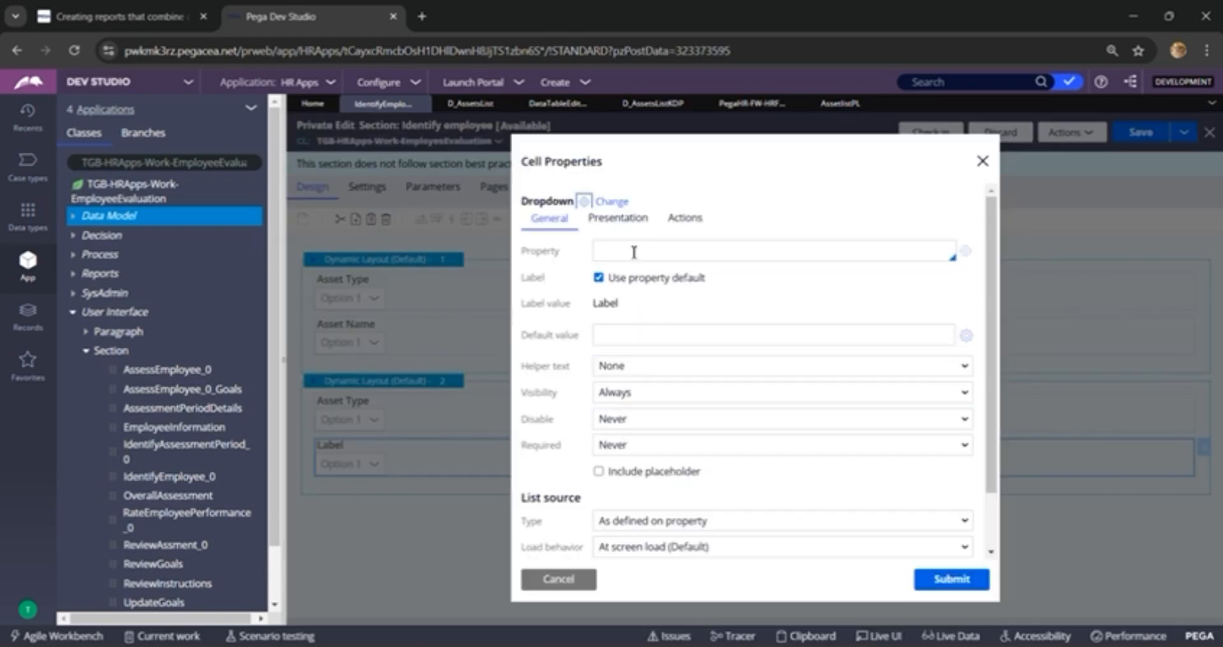
pyautogui.click(634, 252)
pyautogui.write('.Ass')
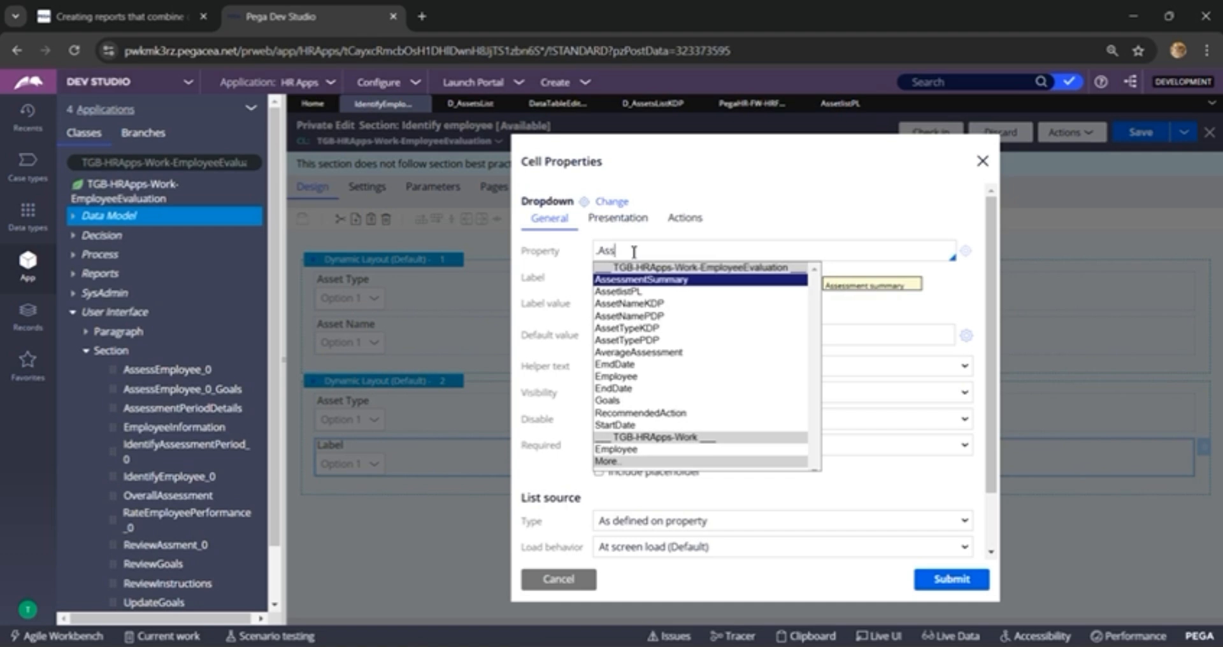
pyautogui.press('Down')
pyautogui.press('Down')
pyautogui.press('Down')
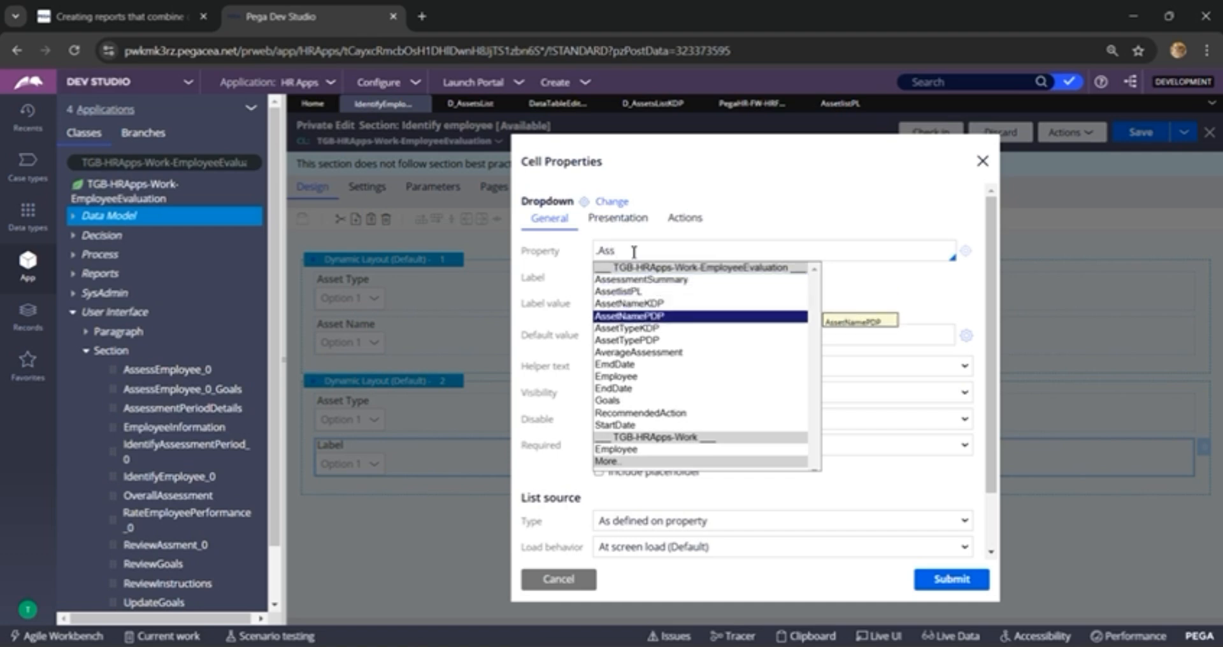
pyautogui.press('Up')
pyautogui.press('Return')
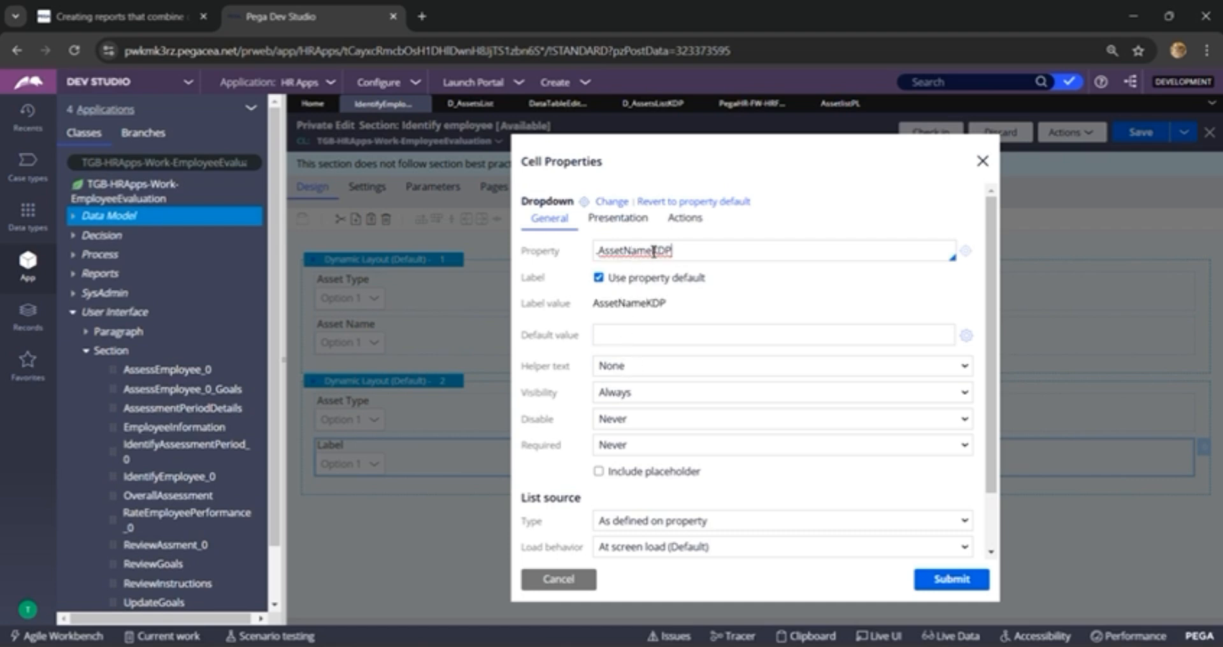
# Step: Replace the property default label of the .AssetNameKDP dropdown with the label value Asset Name
pyautogui.moveTo(651, 252); pyautogui.dragTo(600, 254)
pyautogui.hotkey('ctrl', 'c')
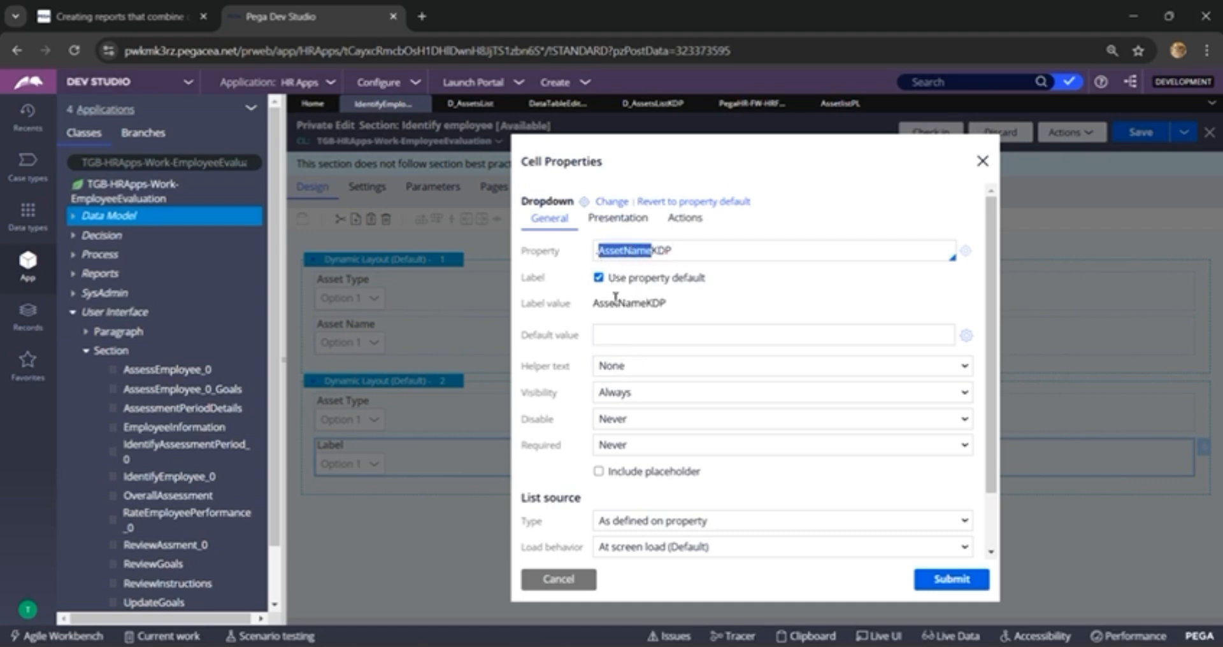
pyautogui.click(599, 278)
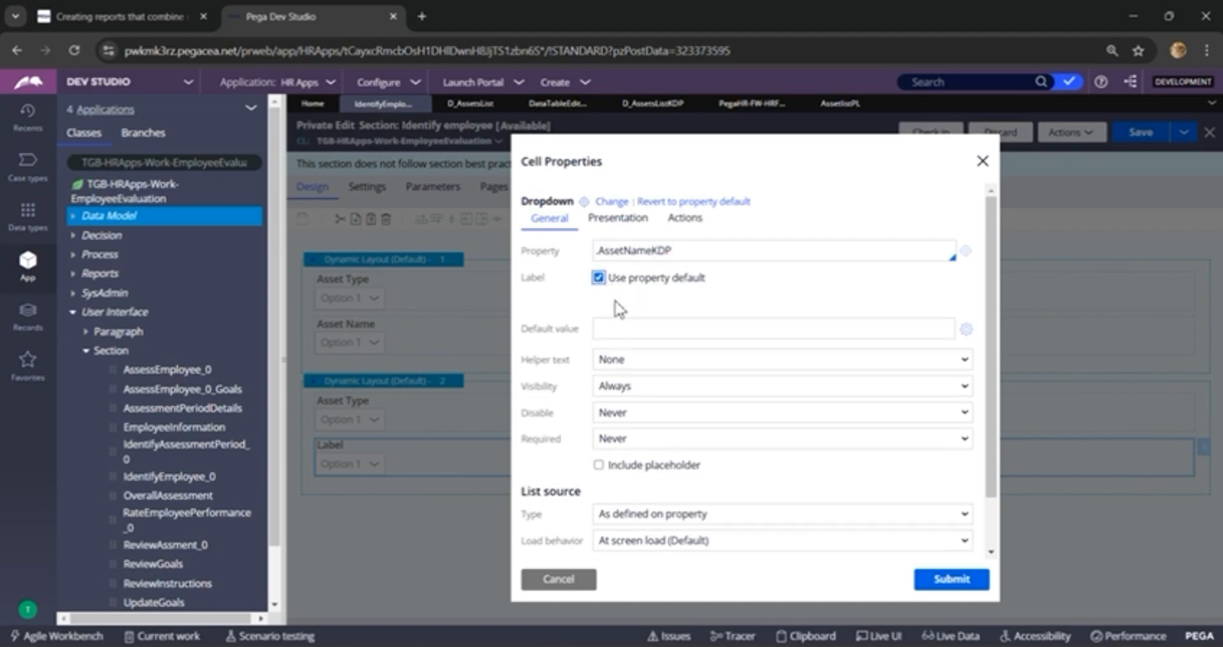
pyautogui.click(599, 277)
pyautogui.doubleClick(633, 304)
pyautogui.hotkey('ctrl', 'v')
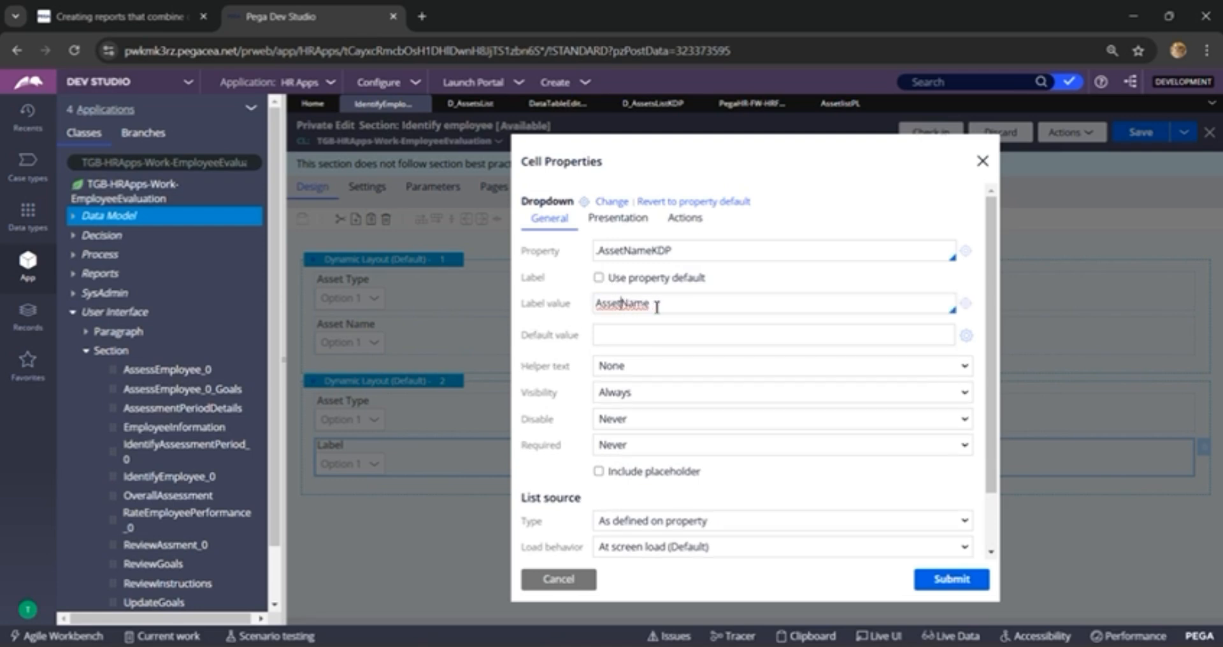
# Step: Include the placeholder "Select..." in the .AssetNameKDP dropdown
pyautogui.scroll(-1, 656, 306)
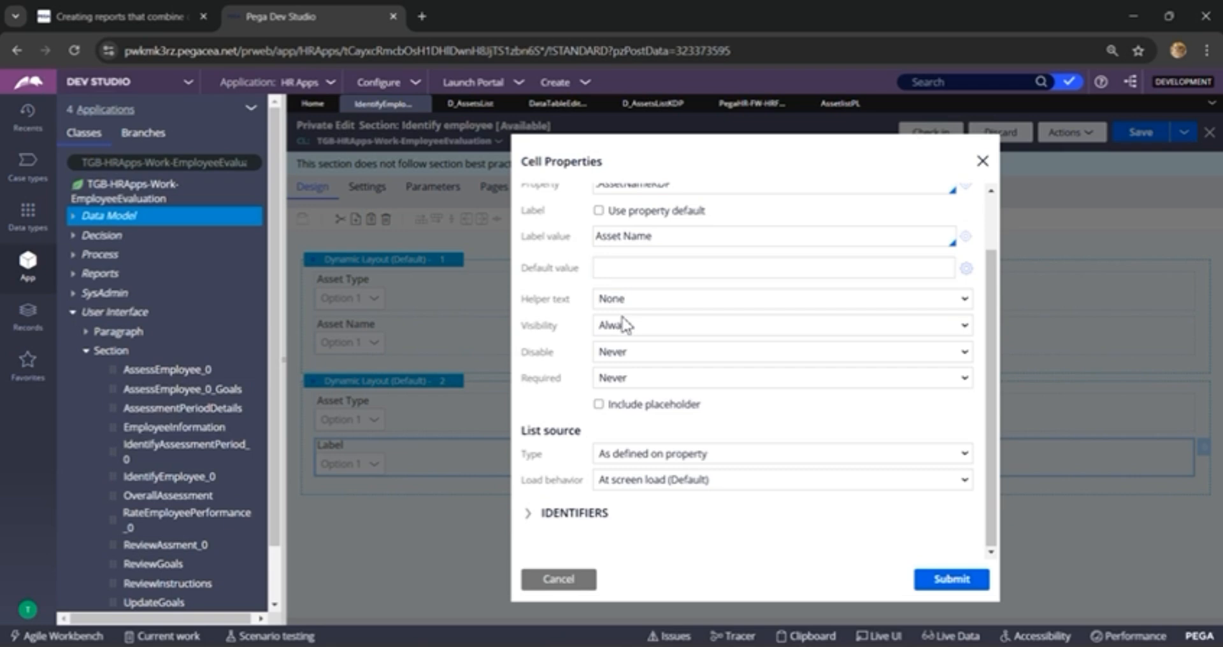
pyautogui.click(598, 404)
pyautogui.click(621, 428)
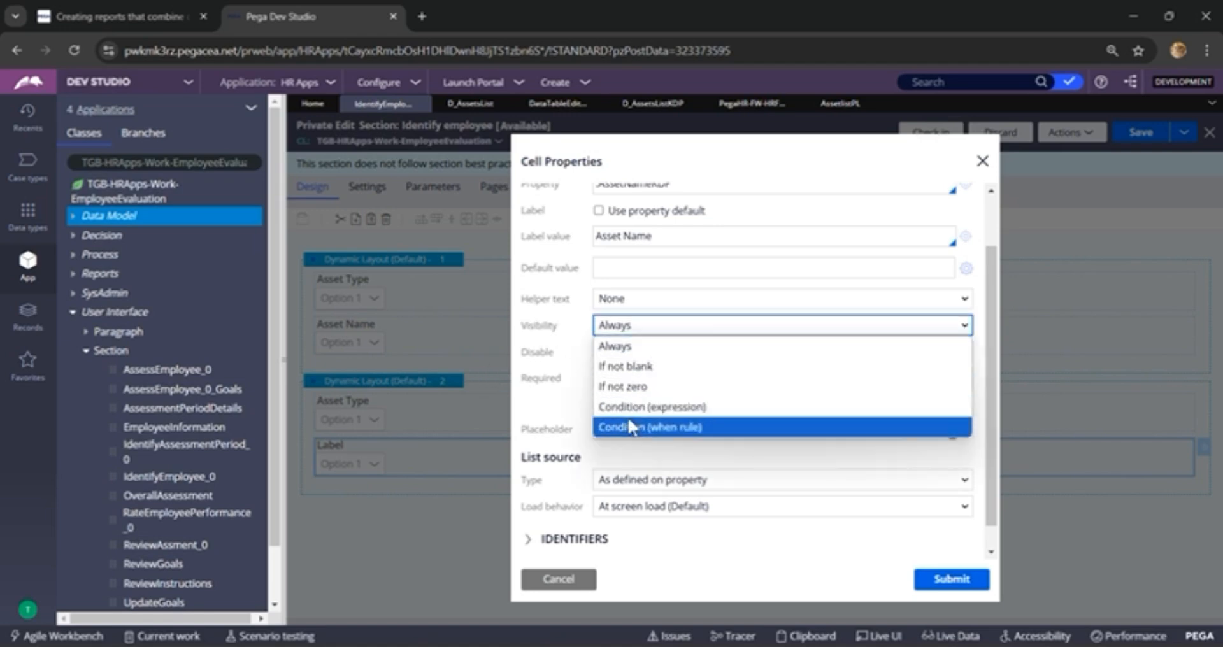
# Step: Make the .AssetNameKDP dropdown's visibility conditional on the expression .AssetTypeKDP!=""
pyautogui.click(642, 409)
pyautogui.click(644, 355)
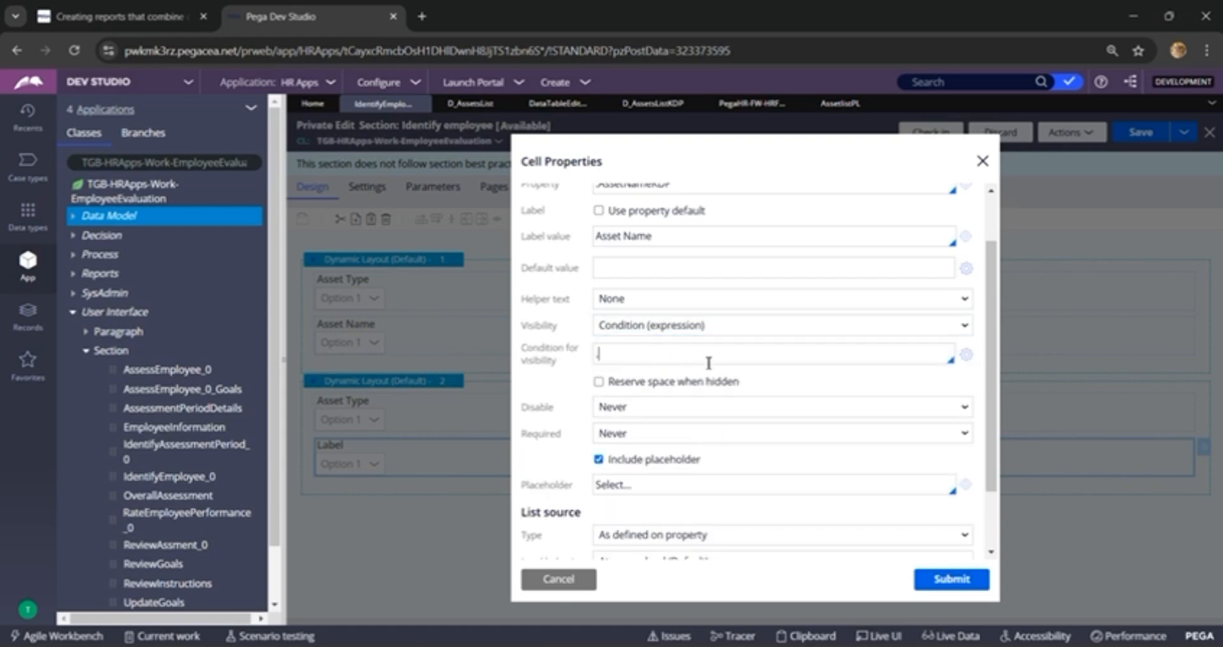
pyautogui.write('Ass')
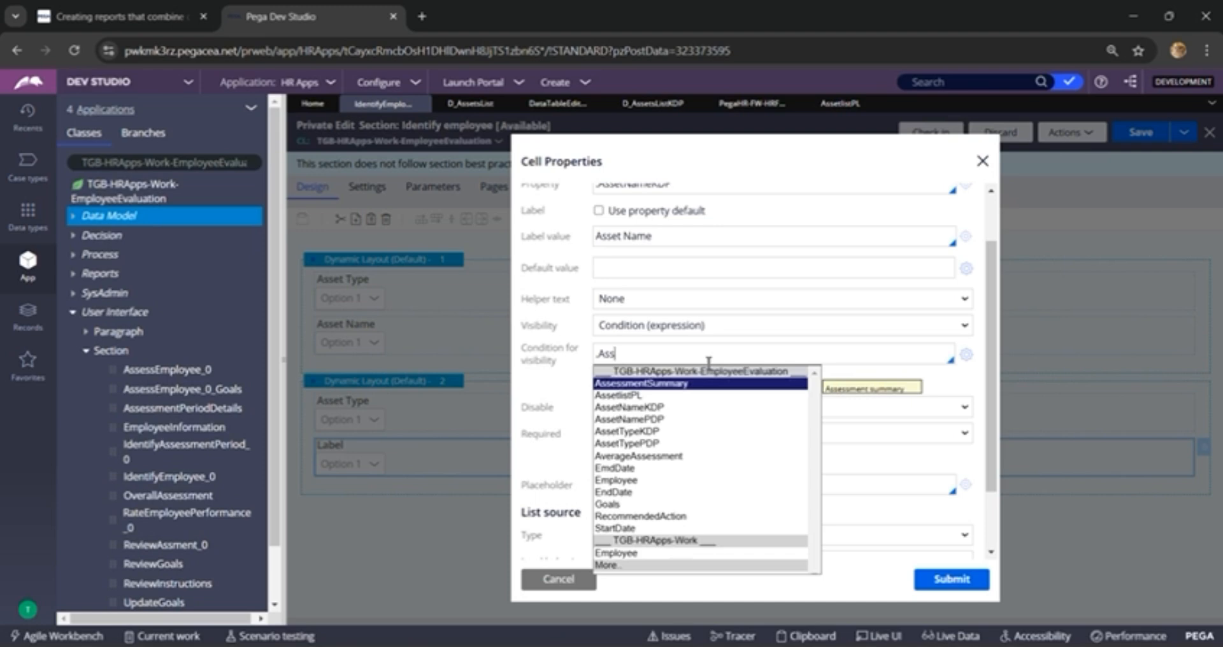
pyautogui.press('Down')
pyautogui.press('Down')
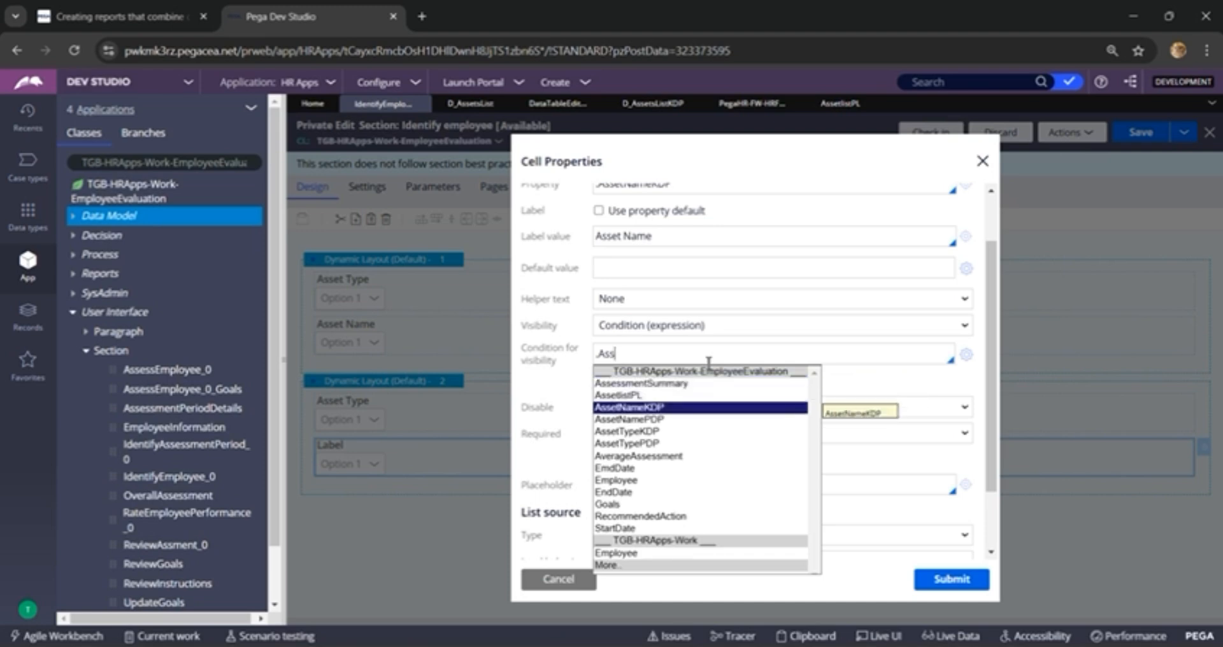
pyautogui.press('Down')
pyautogui.press('Down')
pyautogui.press('Return')
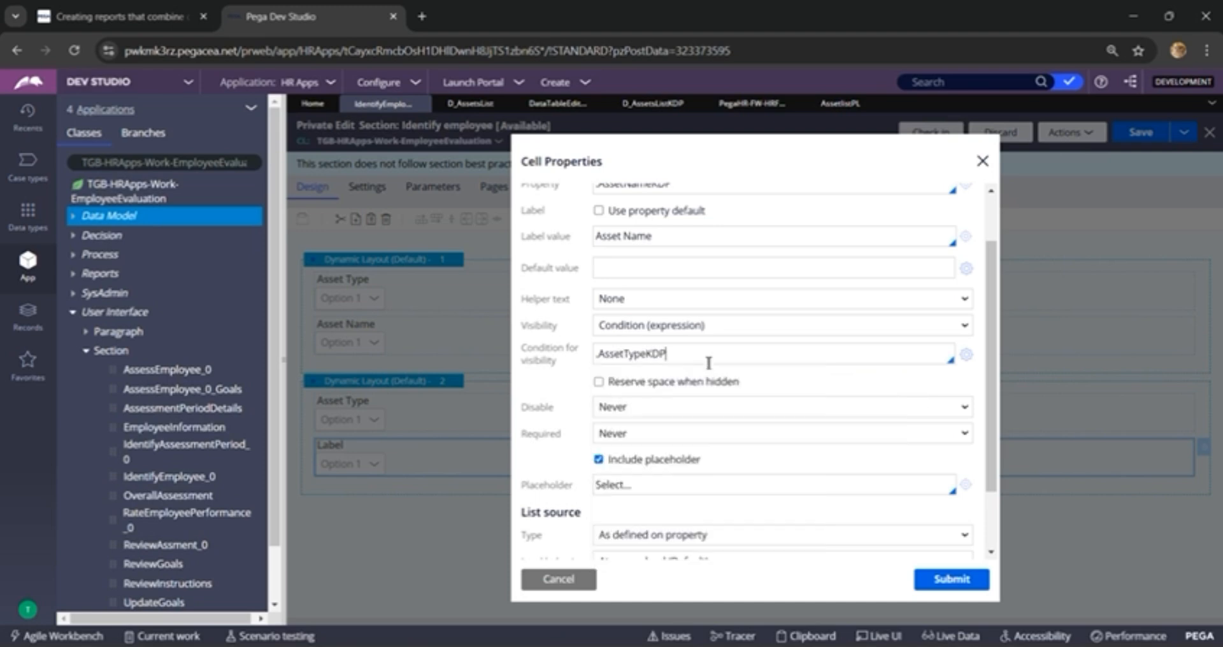
pyautogui.write('!=""')
pyautogui.scroll(-2, 708, 363)
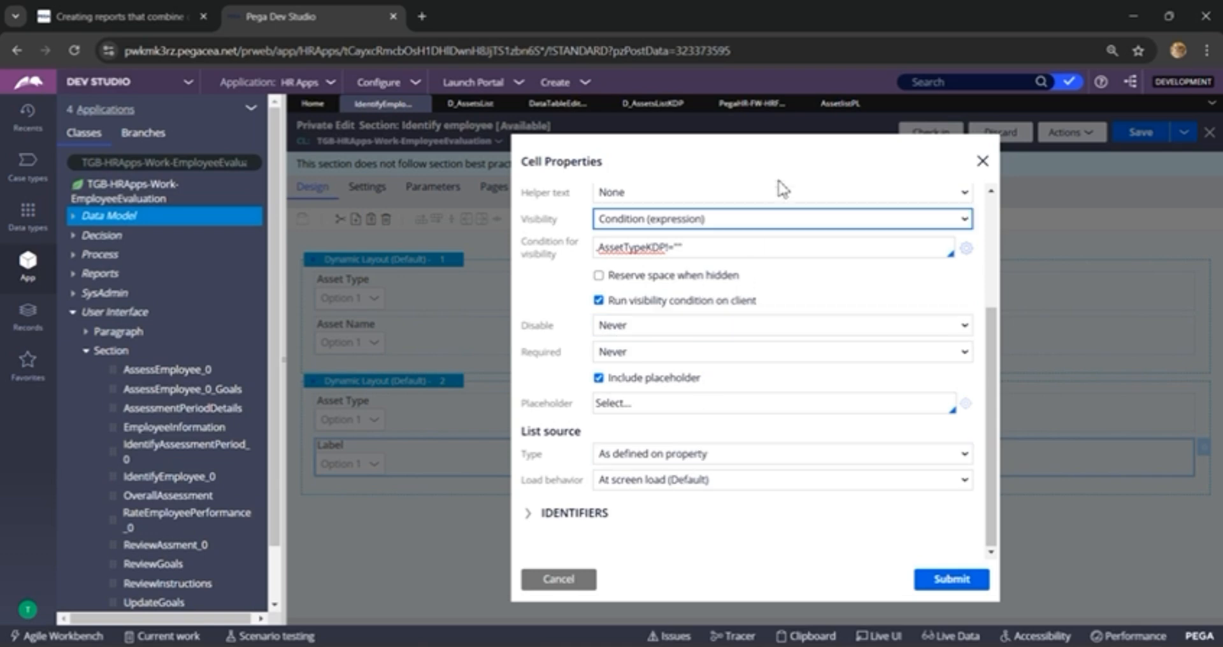
# Step: Check the AssetlistPL property rule, and source the Asset Name dropdown's list from the clipboard page .AssetlistPL
pyautogui.click(841, 106)
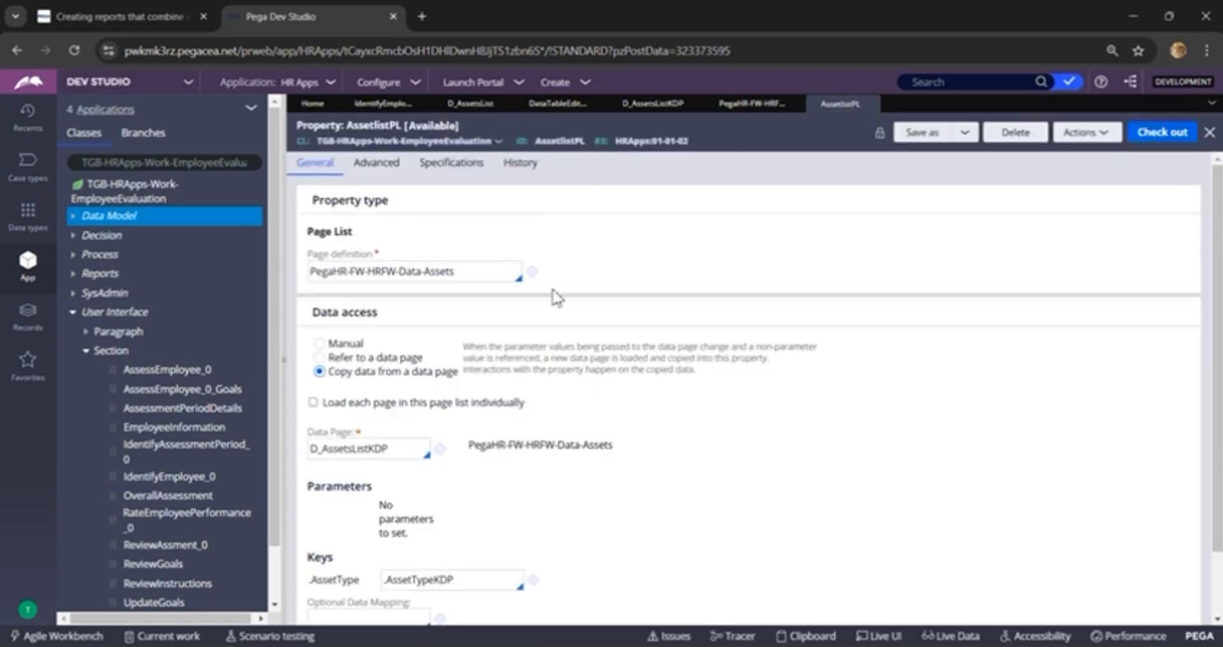
pyautogui.click(384, 105)
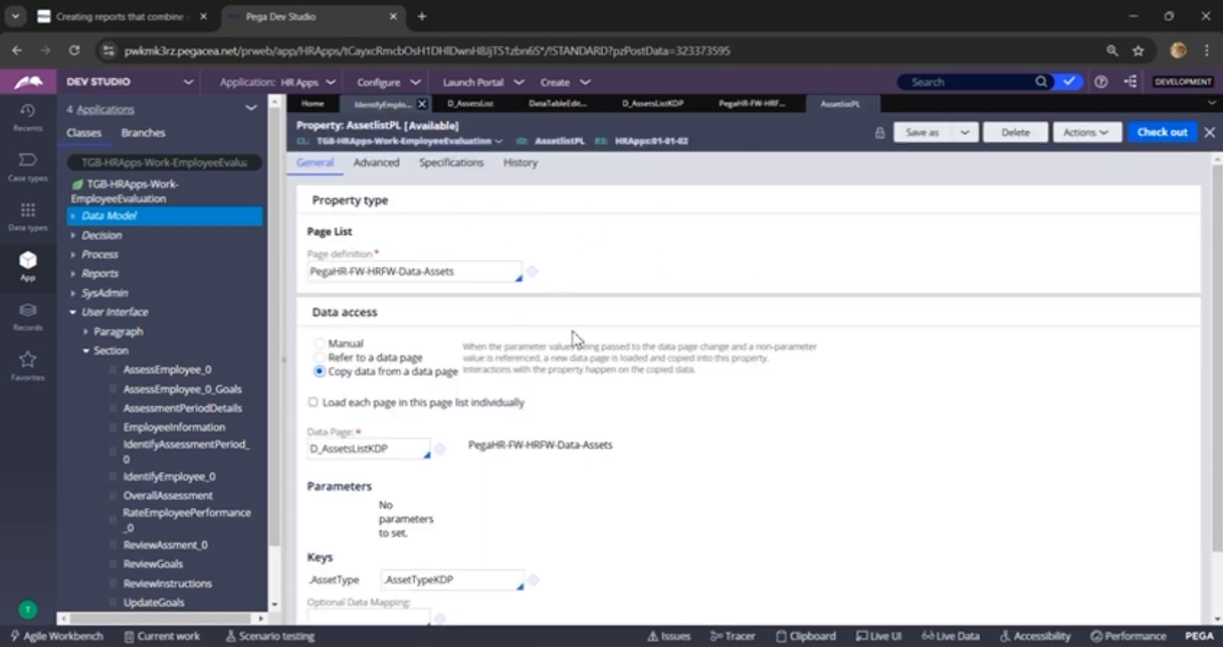
pyautogui.click(659, 457)
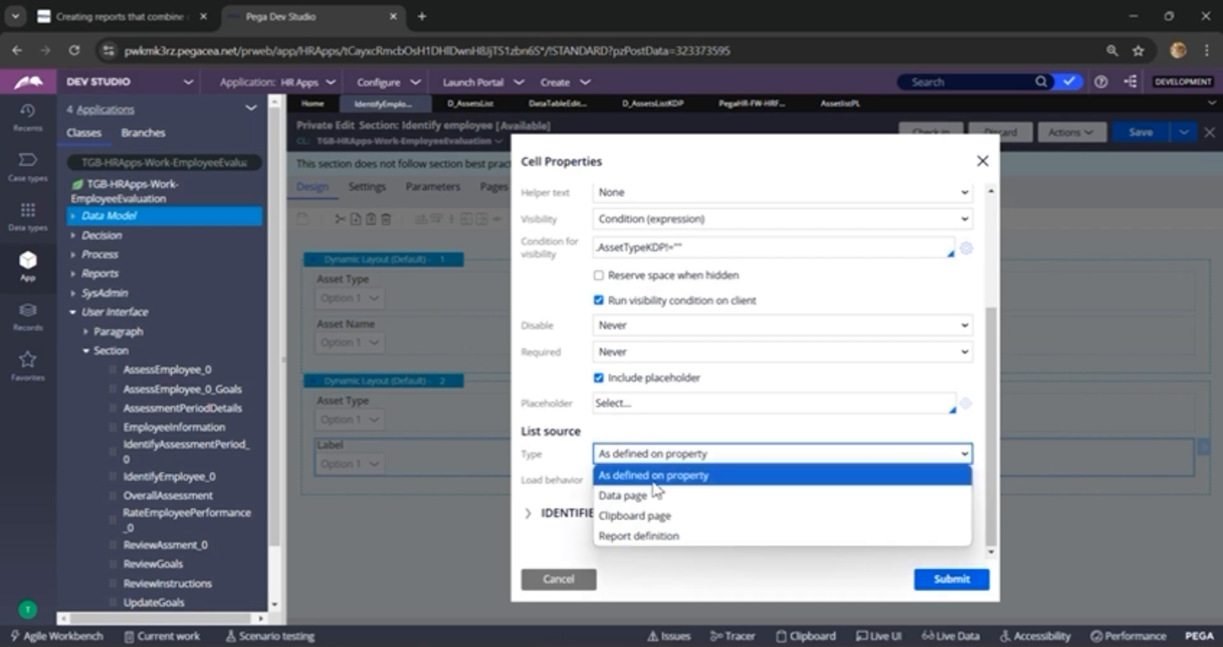
pyautogui.click(651, 524)
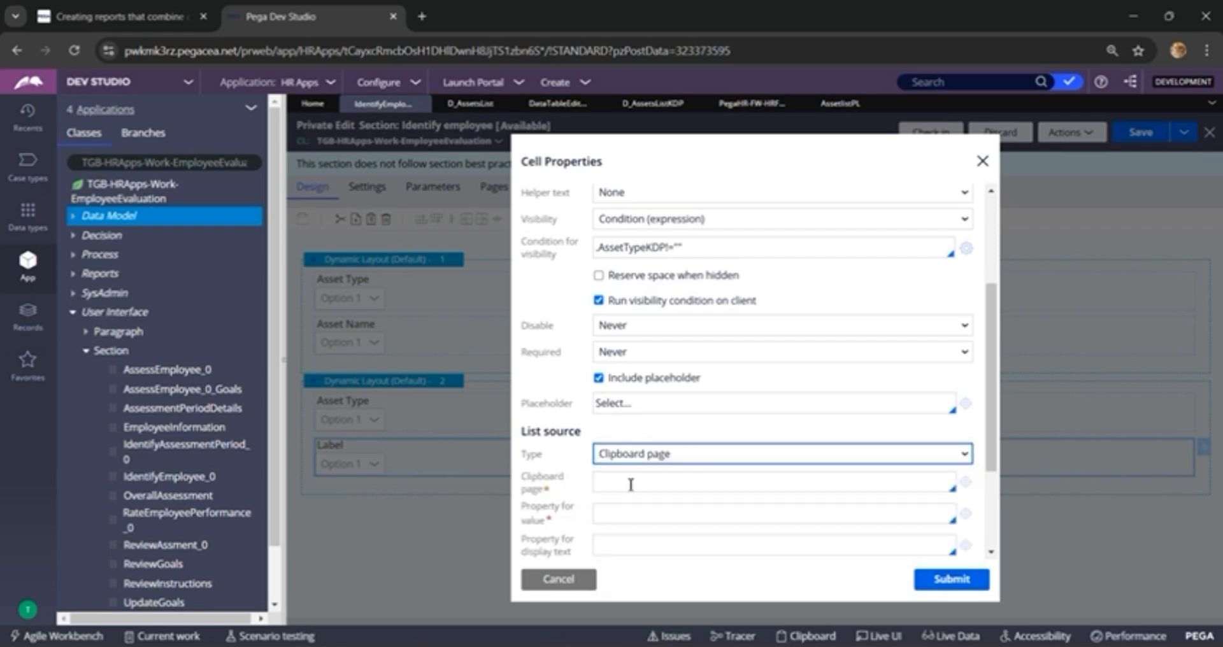
pyautogui.click(636, 490)
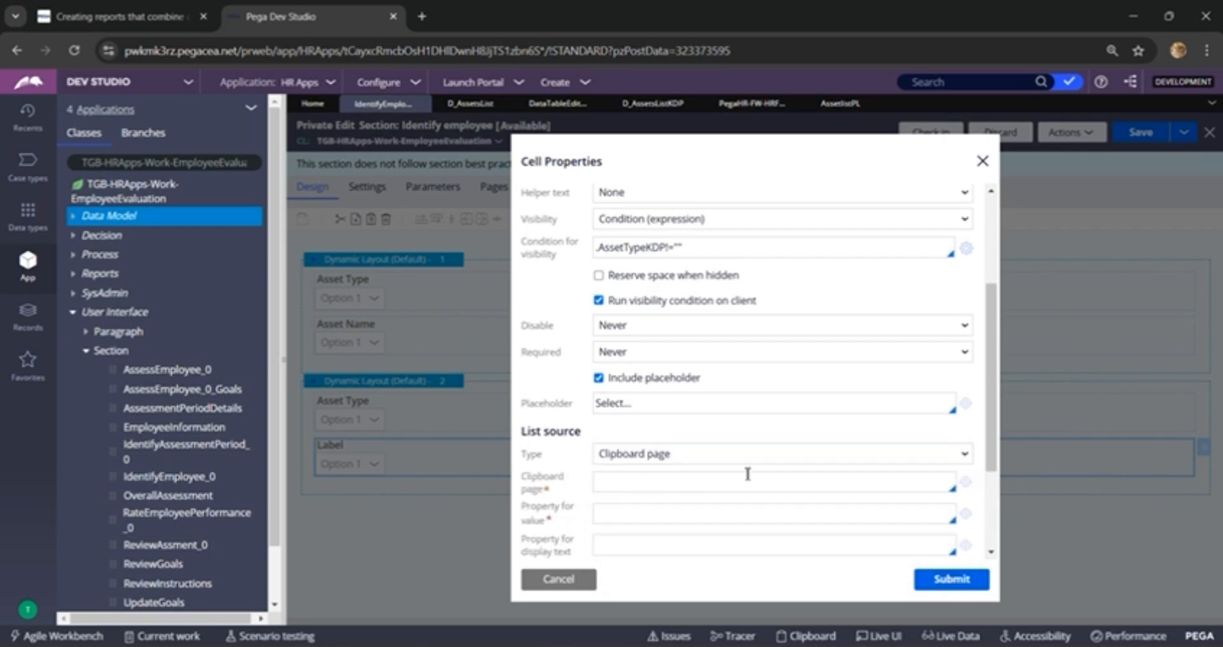
pyautogui.write('.')
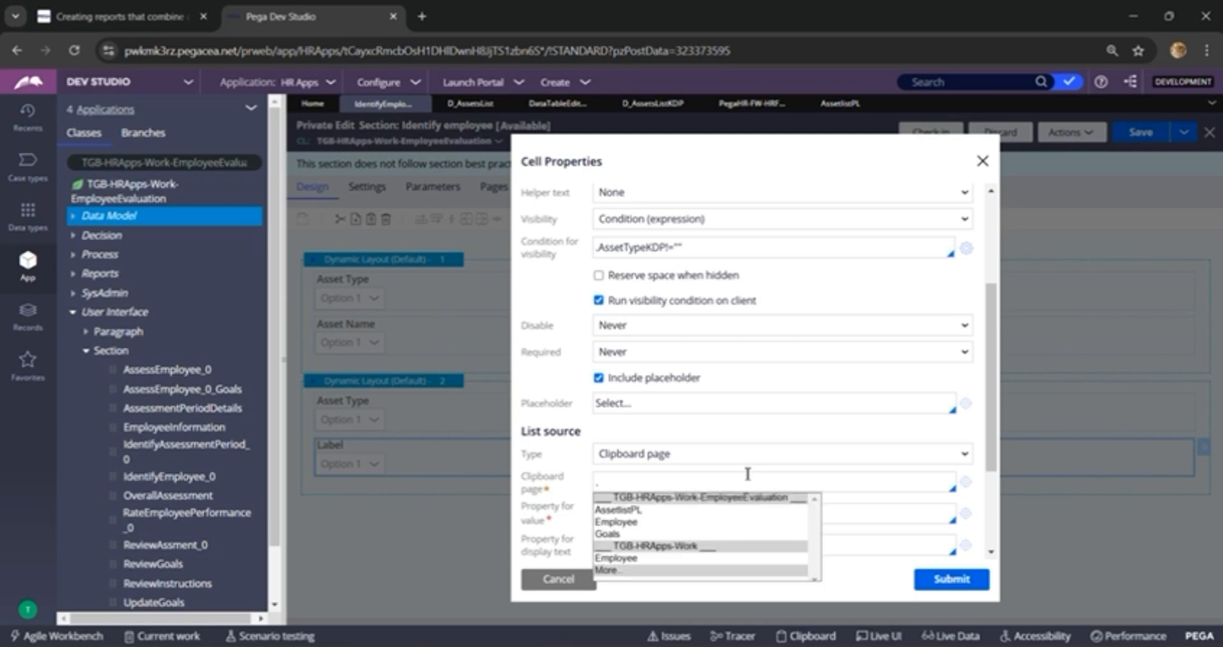
pyautogui.press('Down')
pyautogui.press('Return')
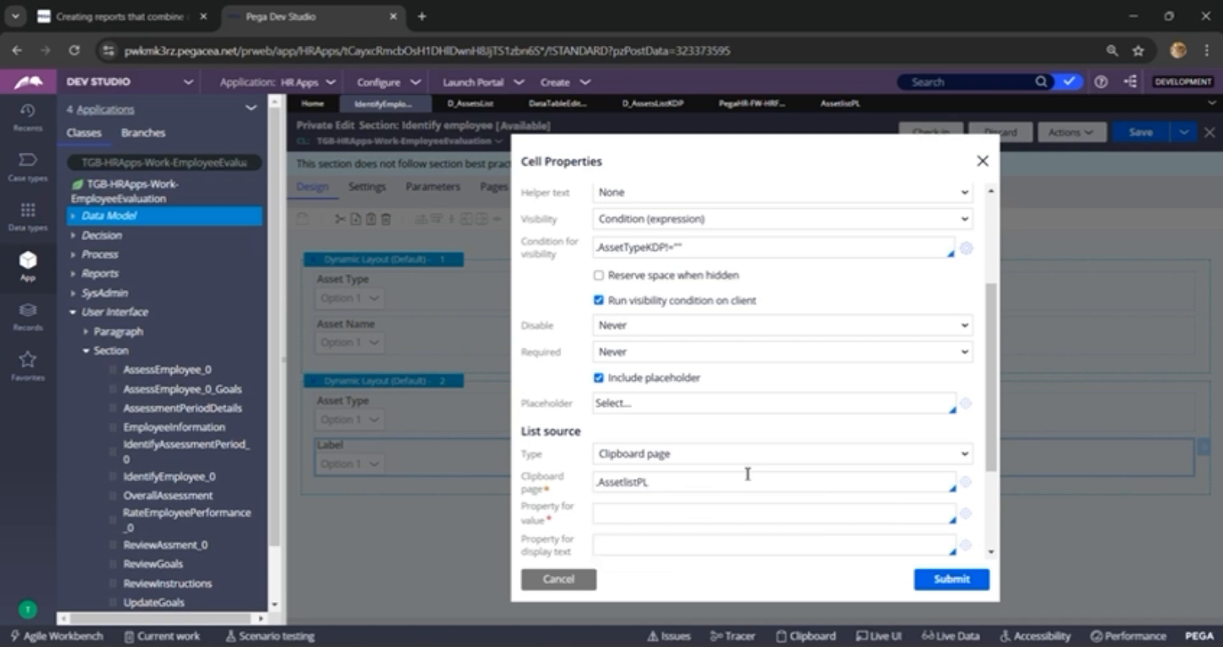
# Step: Use .AssetName as the list's value and display text property, then submit the cell properties and save the section
pyautogui.scroll(-1, 748, 474)
pyautogui.click(605, 432)
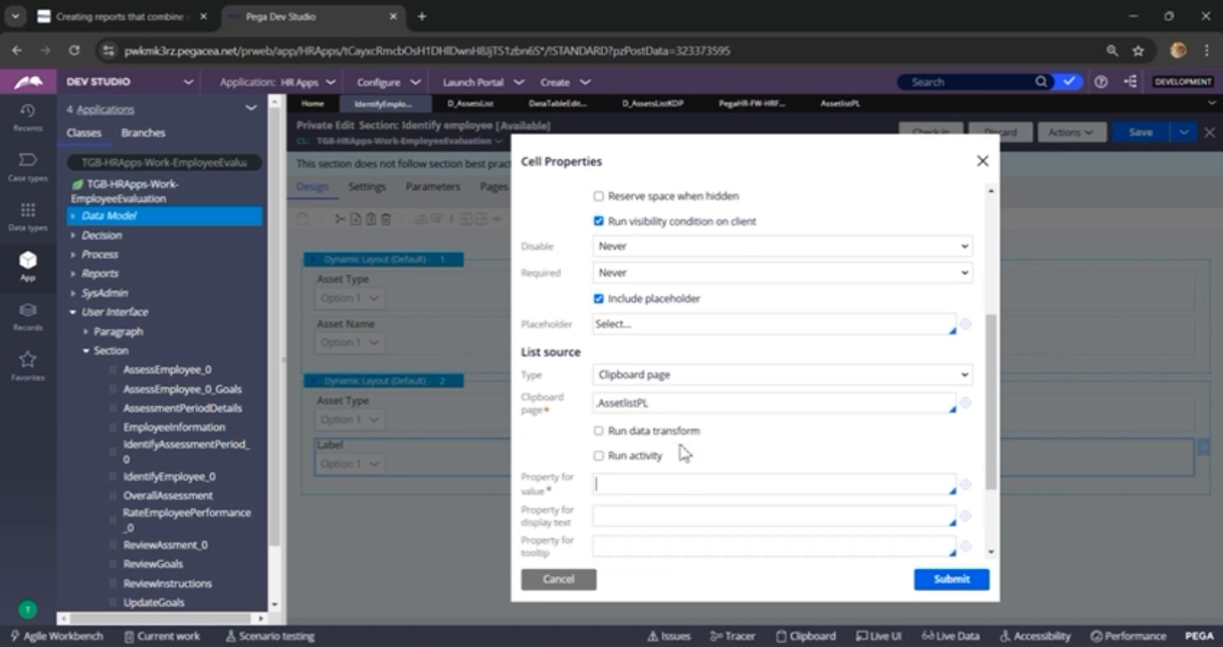
pyautogui.write('.')
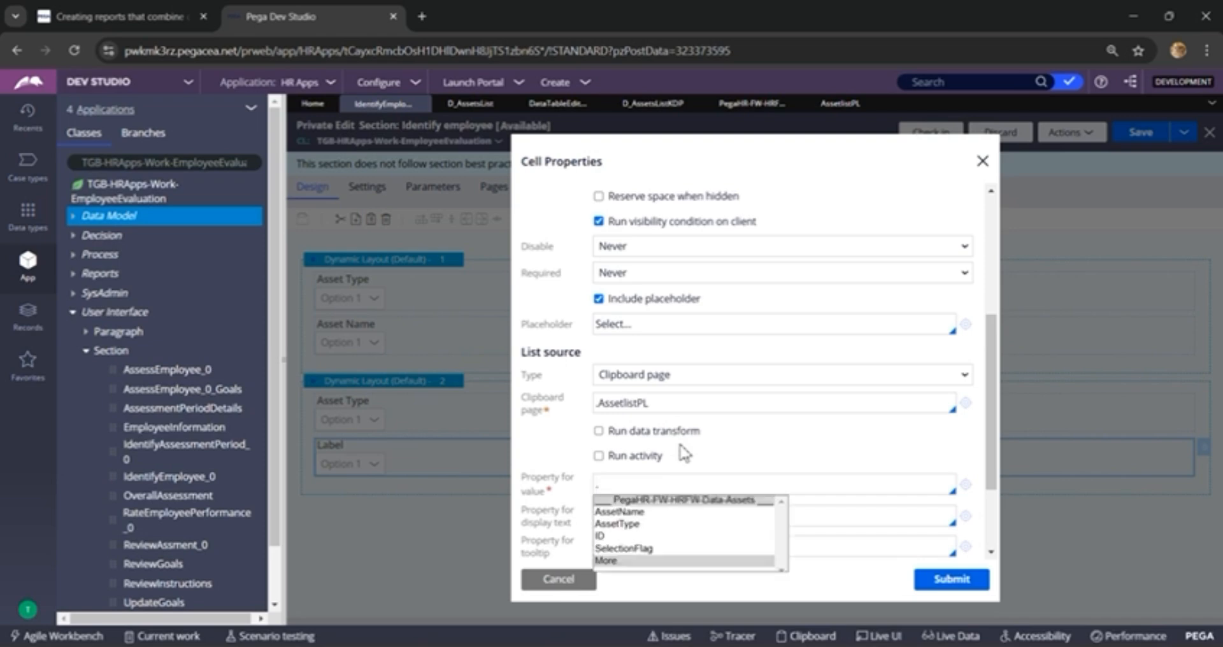
pyautogui.press('Down')
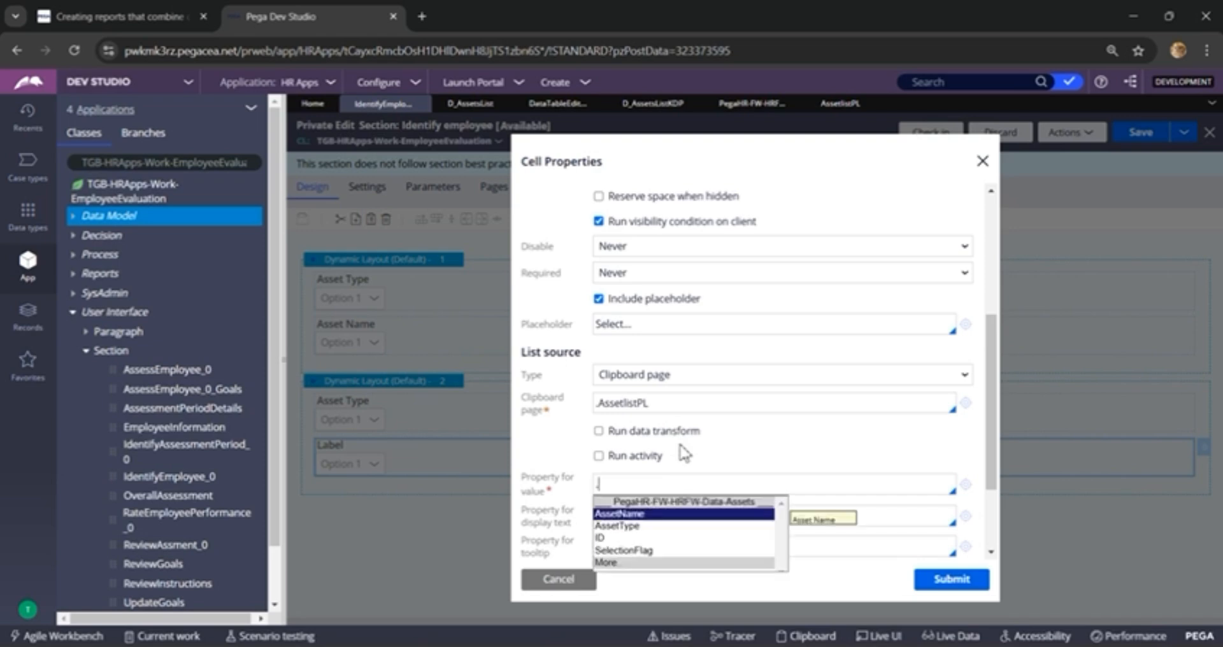
pyautogui.press('Return')
pyautogui.scroll(-2, 688, 440)
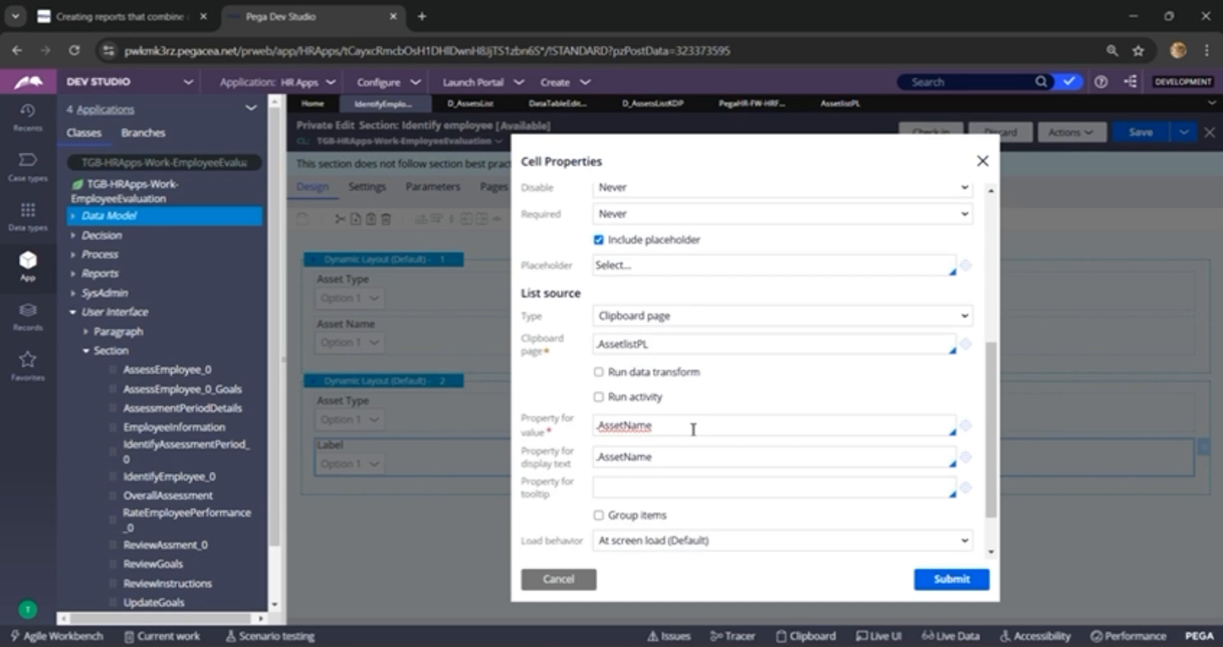
pyautogui.click(941, 576)
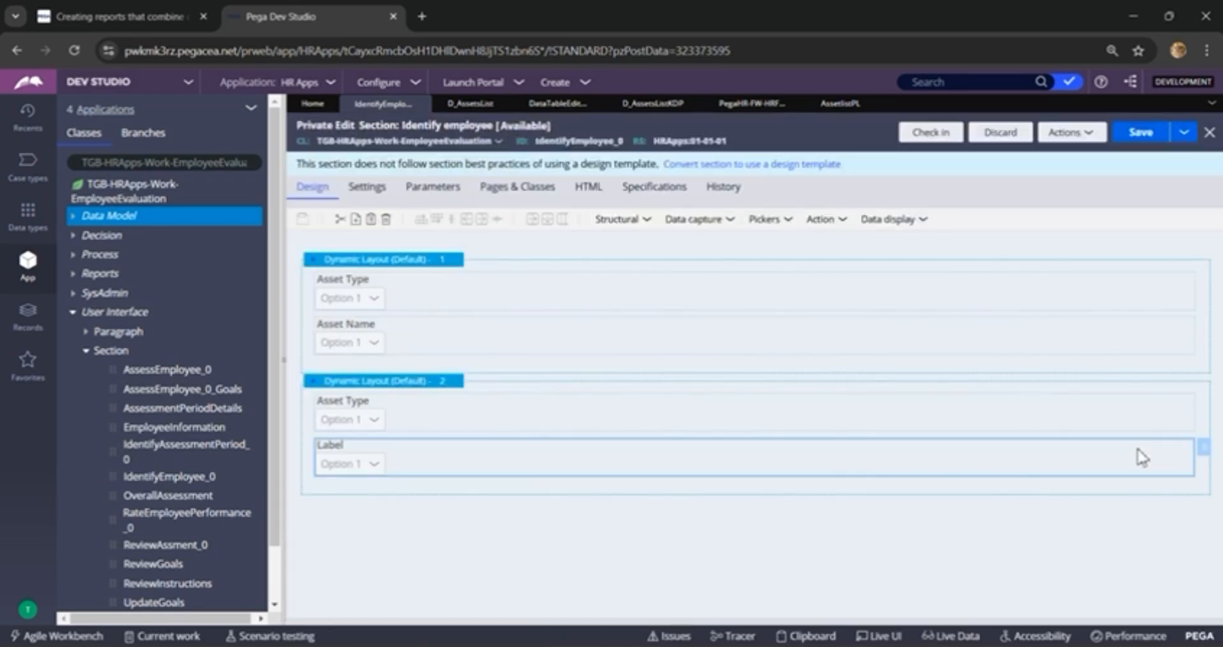
pyautogui.click(1148, 137)
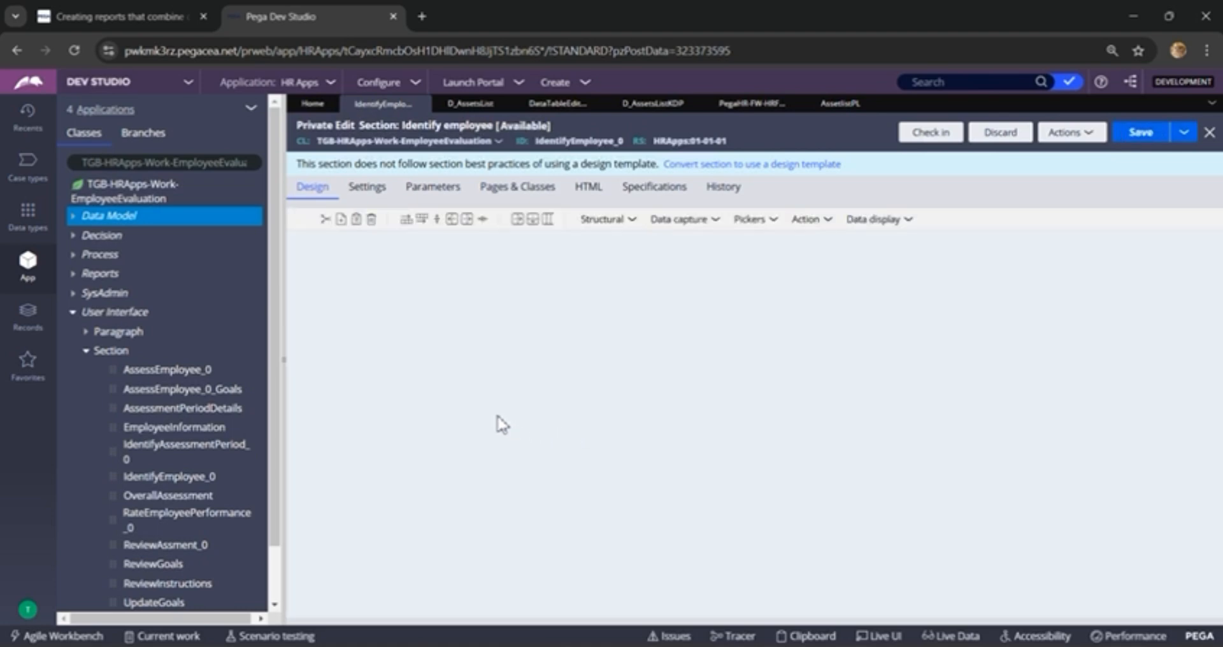
# Step: Review the properties of both dynamic layouts, including the second layout's General and Actions settings
pyautogui.click(425, 386)
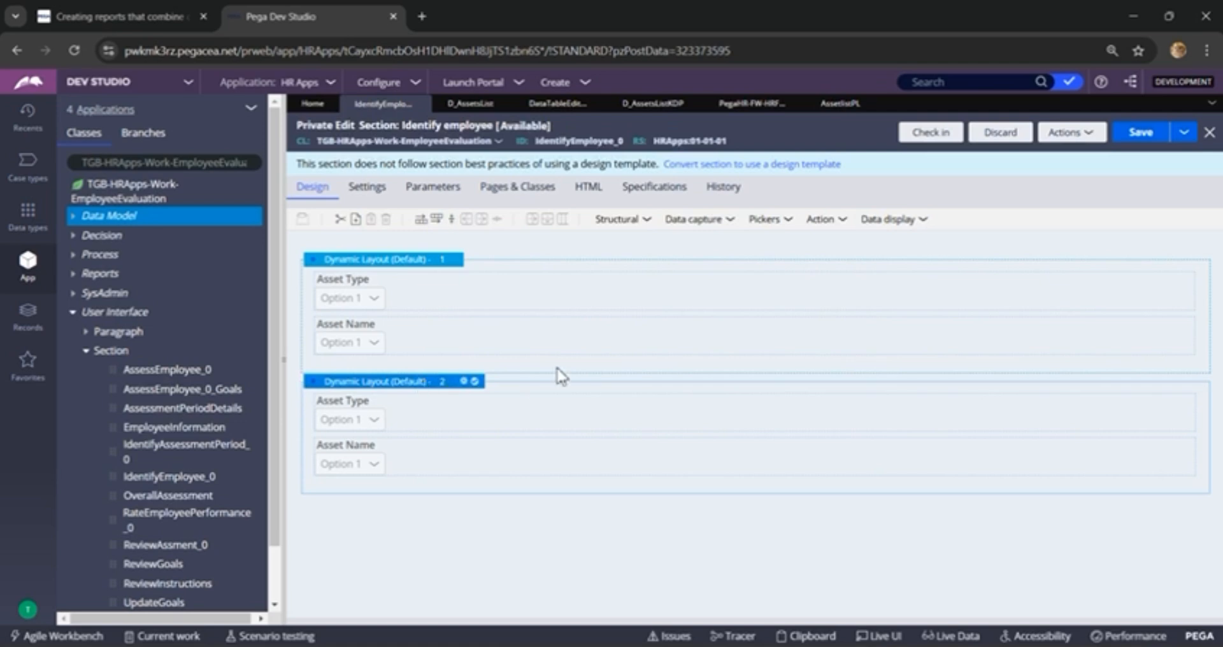
pyautogui.doubleClick(634, 344)
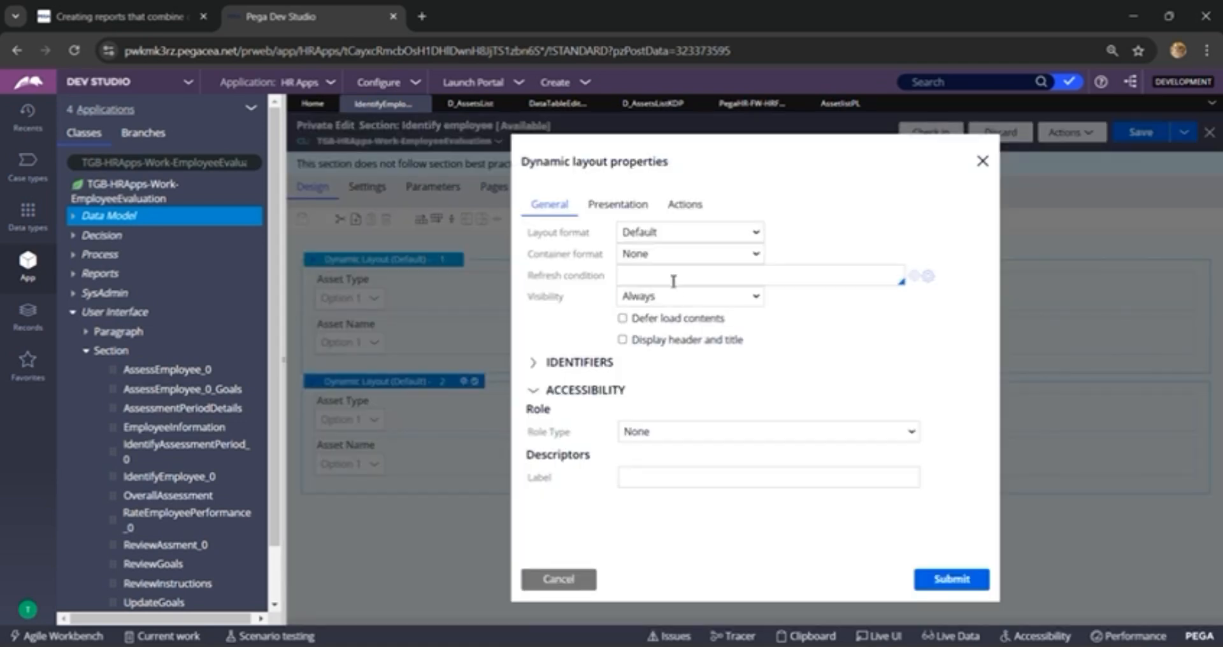
pyautogui.click(685, 205)
pyautogui.click(561, 206)
pyautogui.click(570, 581)
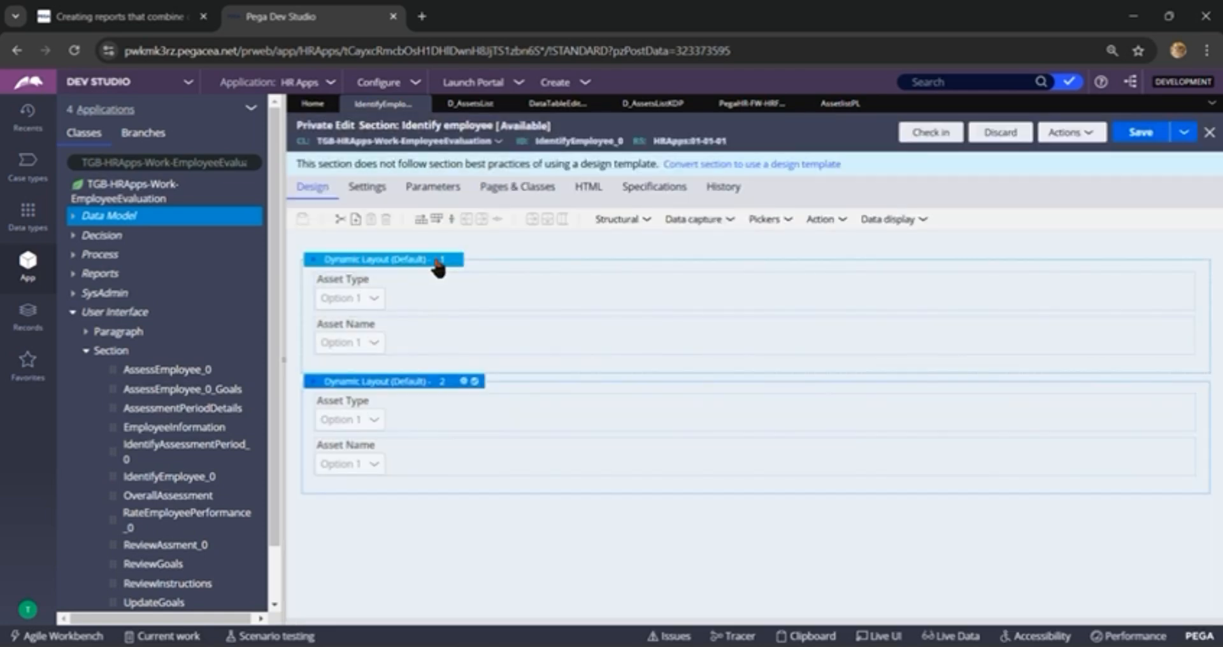
pyautogui.click(438, 261)
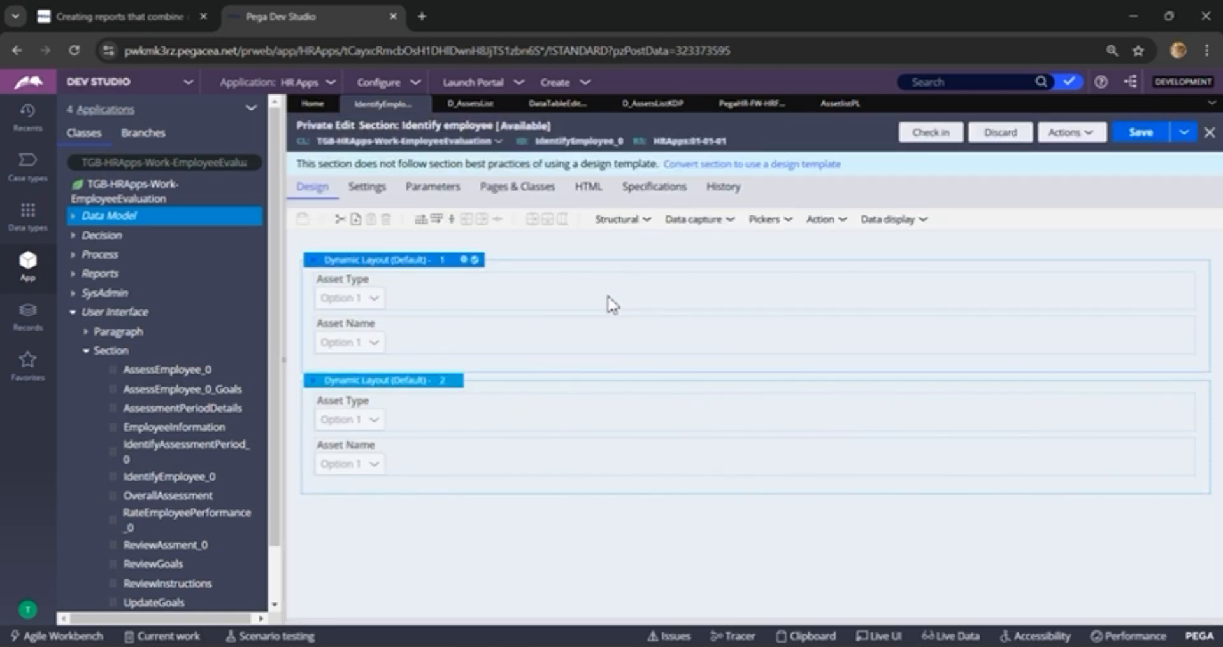
pyautogui.doubleClick(613, 329)
pyautogui.click(577, 582)
# Step: Save the Identify employee section and create a new Employee Evaluation case
pyautogui.click(1140, 133)
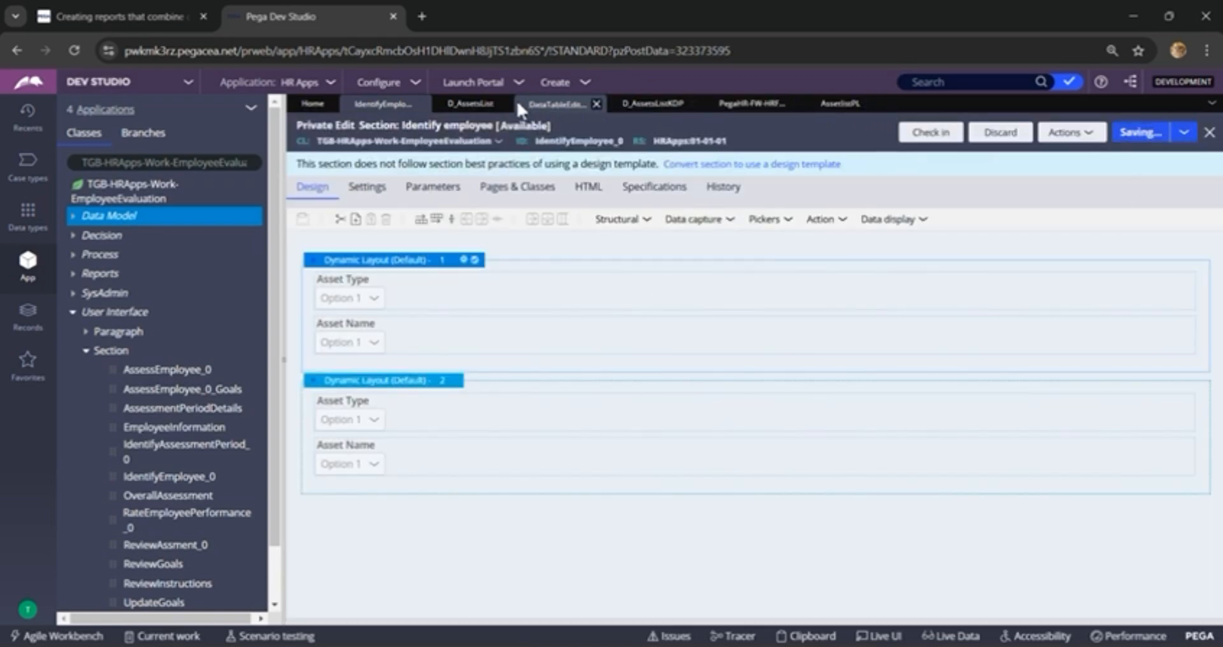
pyautogui.click(563, 86)
pyautogui.moveTo(589, 99)
pyautogui.click(708, 120)
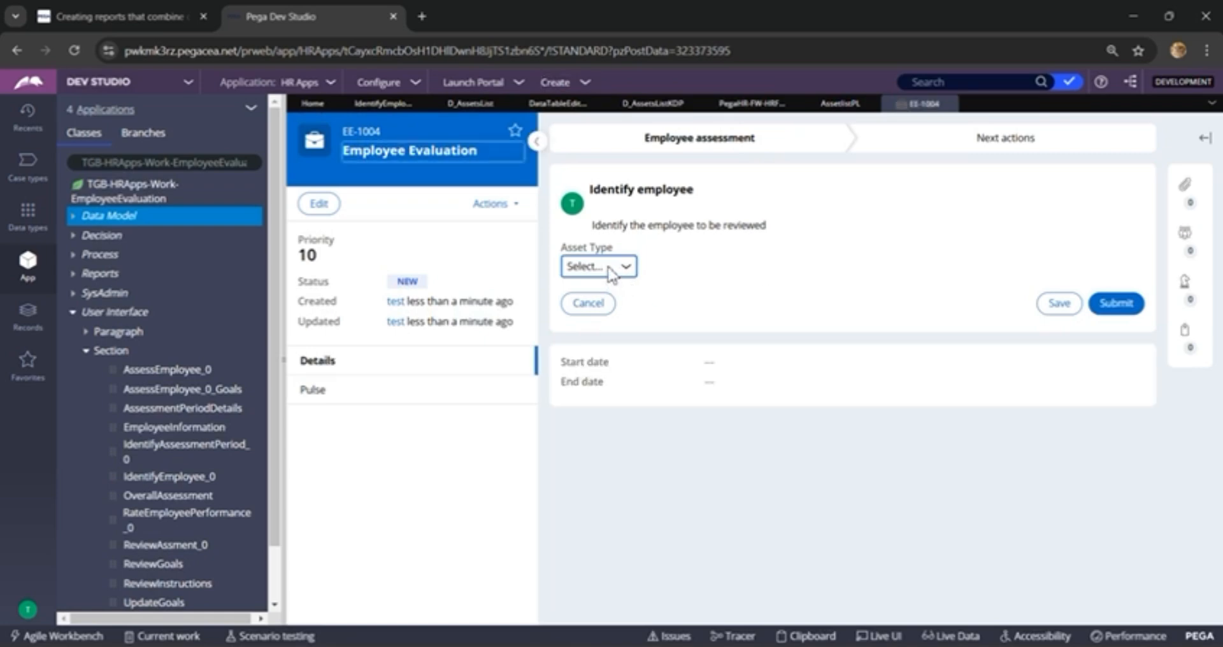
# Step: Test the dependent dropdowns with asset type Facilities and asset name Office desk
pyautogui.click(624, 267)
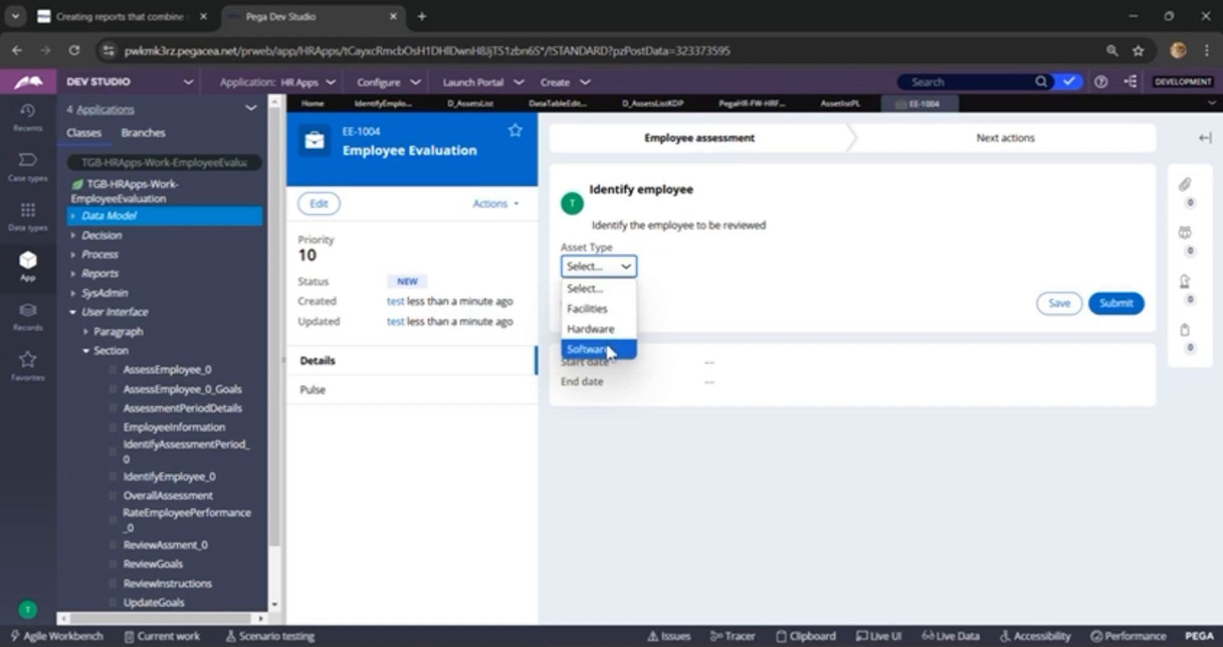
pyautogui.click(605, 312)
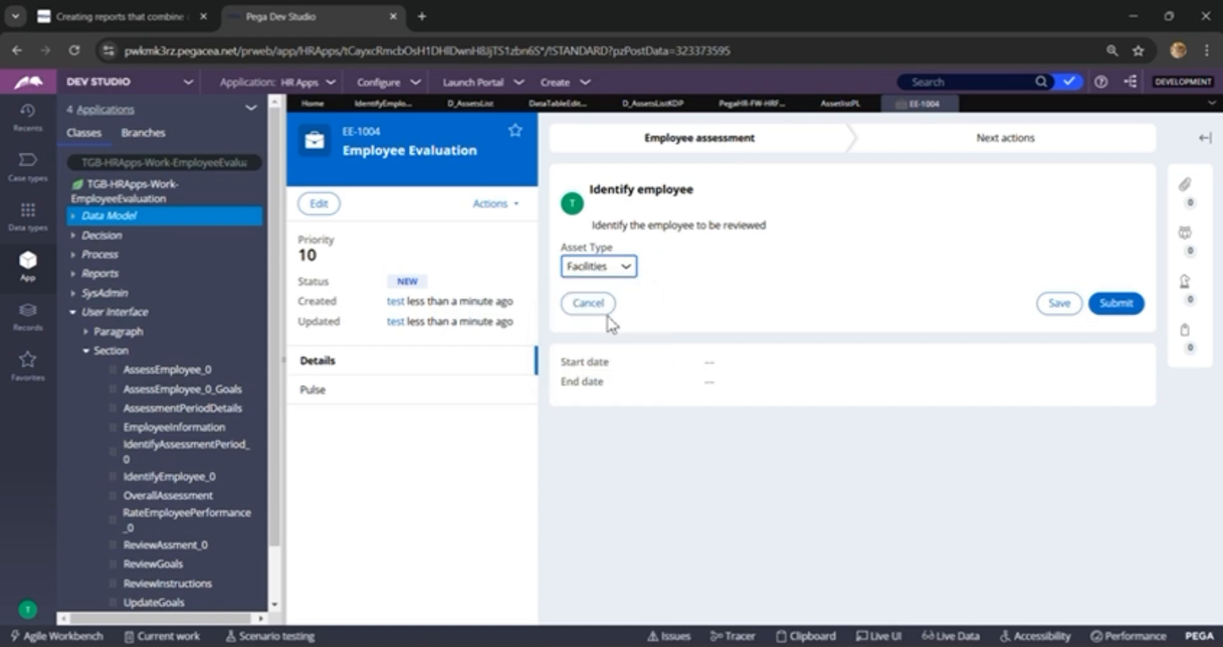
pyautogui.click(636, 311)
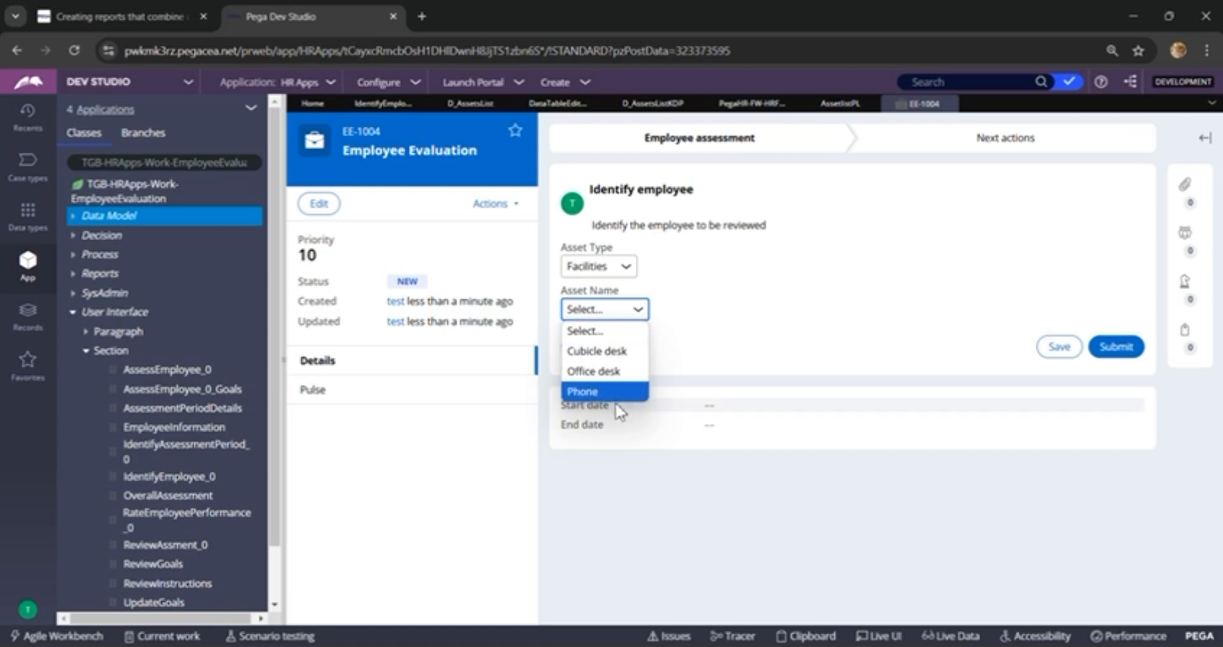
pyautogui.click(595, 371)
# Step: Switch the asset type to Hardware and choose Mouse as the asset name
pyautogui.click(623, 267)
pyautogui.click(598, 329)
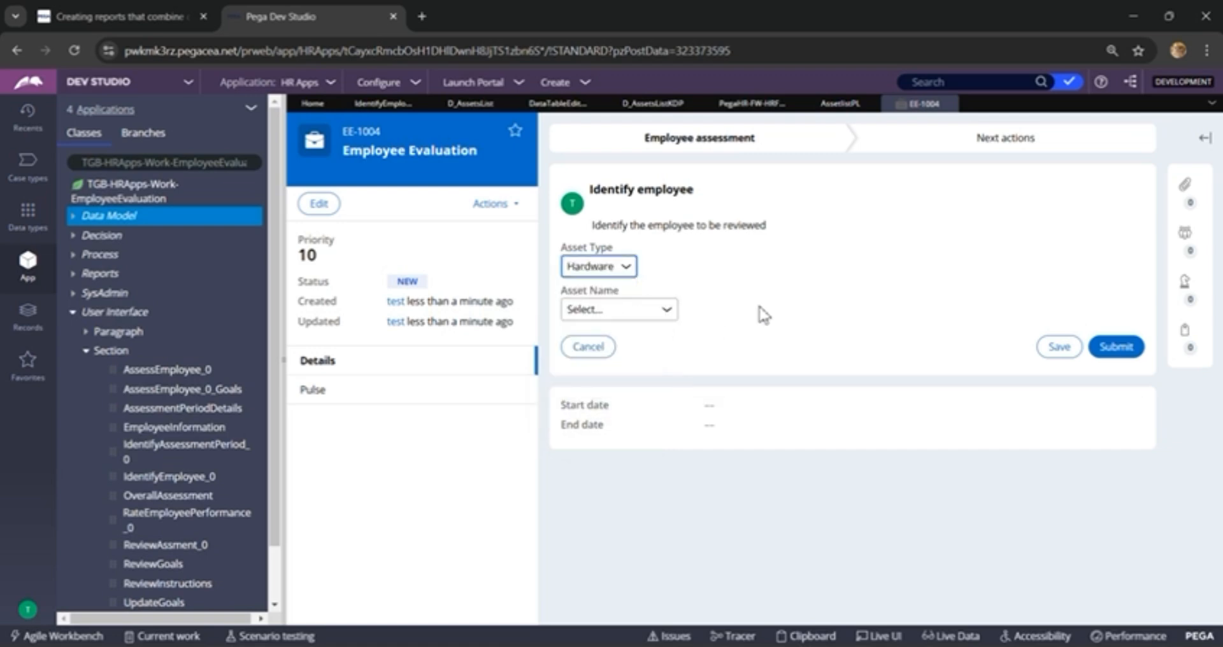
pyautogui.click(653, 313)
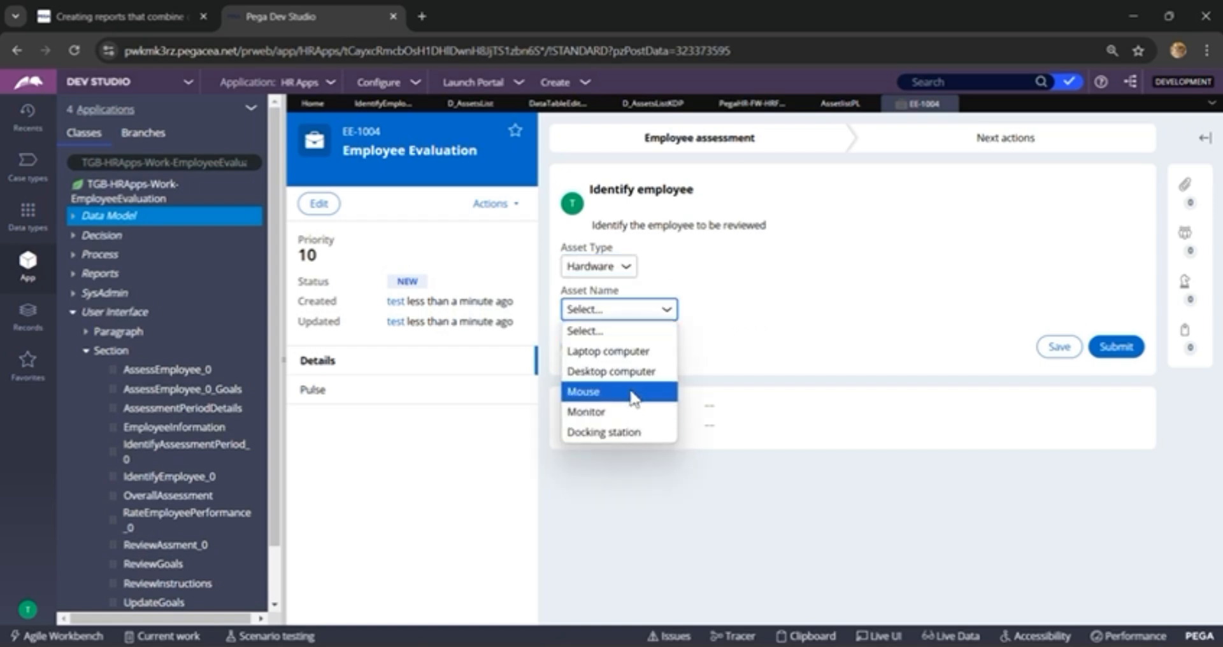
pyautogui.click(605, 391)
# Step: Change the asset type to Software and choose Virus protection as the asset name
pyautogui.click(627, 270)
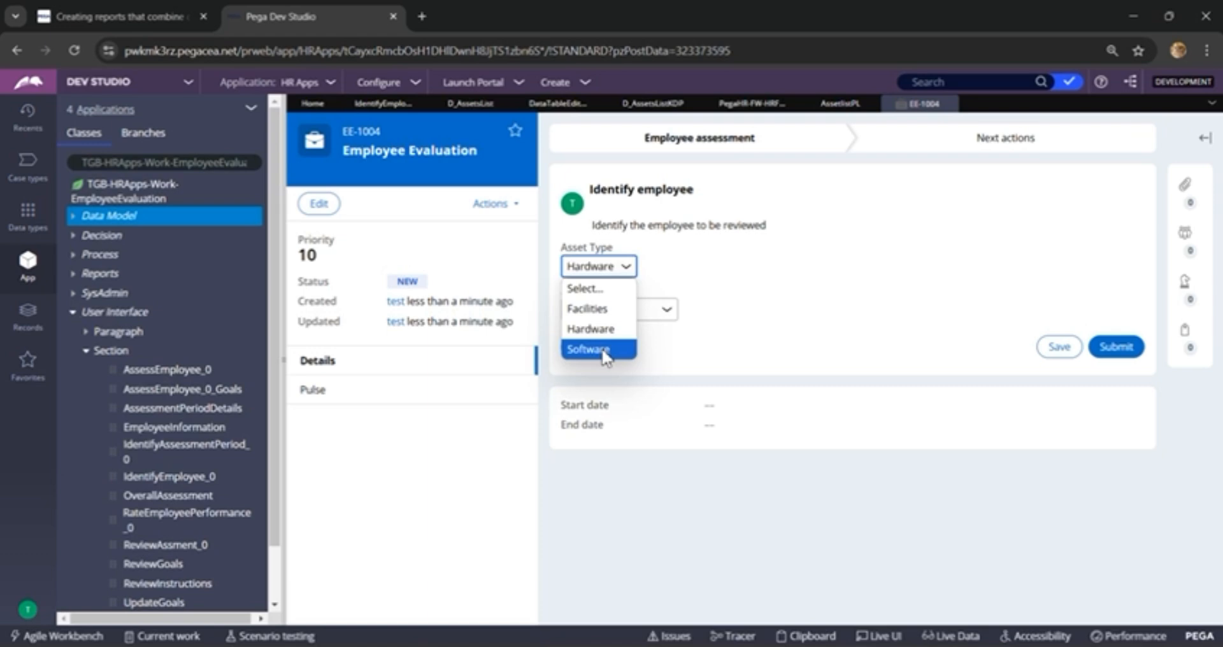
pyautogui.click(589, 349)
pyautogui.click(637, 310)
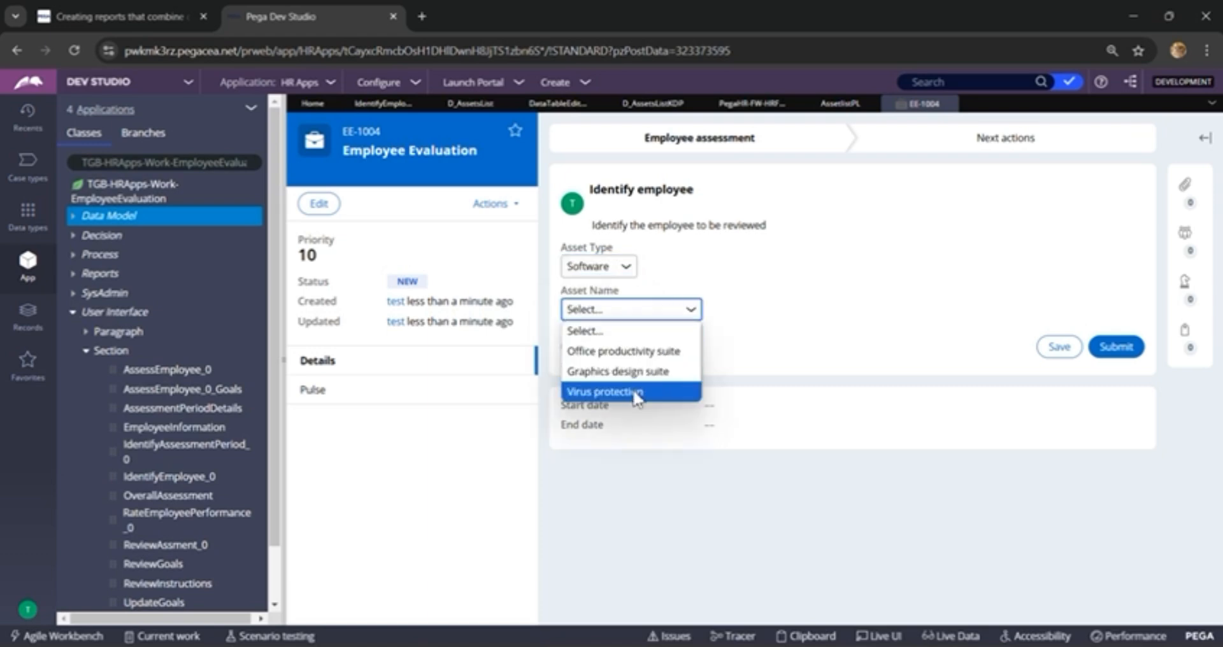
pyautogui.click(602, 391)
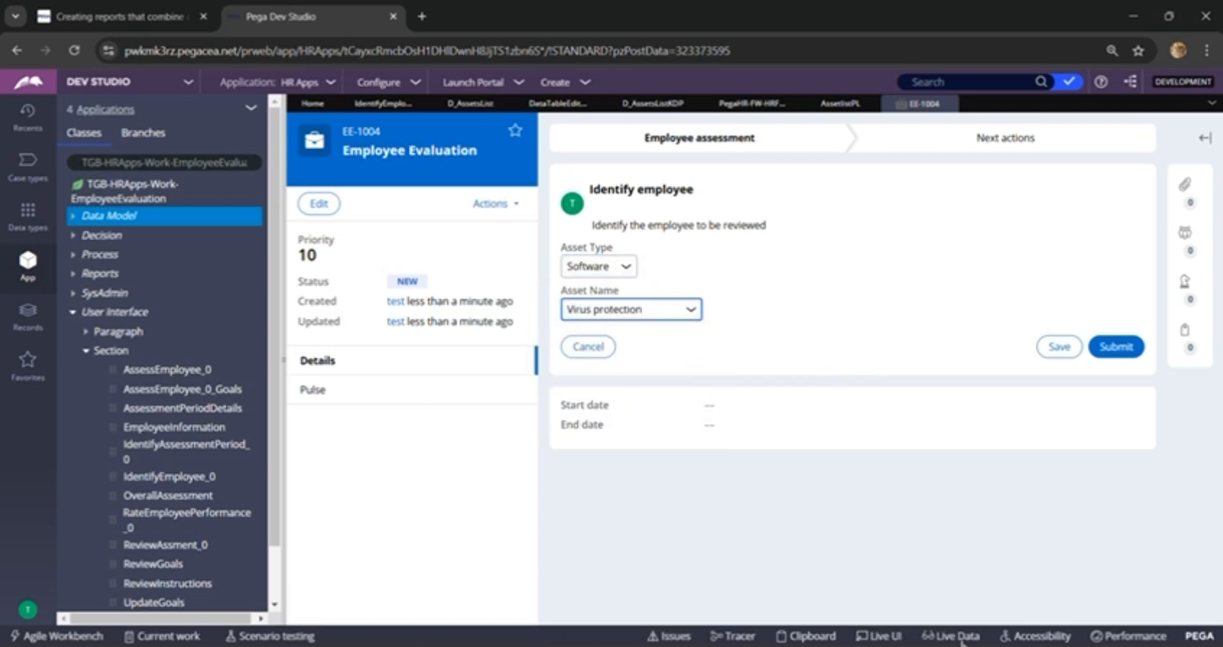
# Step: Open the Clipboard and inspect the D_AssetsListKDP thread data page with its pxResults list expanded
pyautogui.click(809, 637)
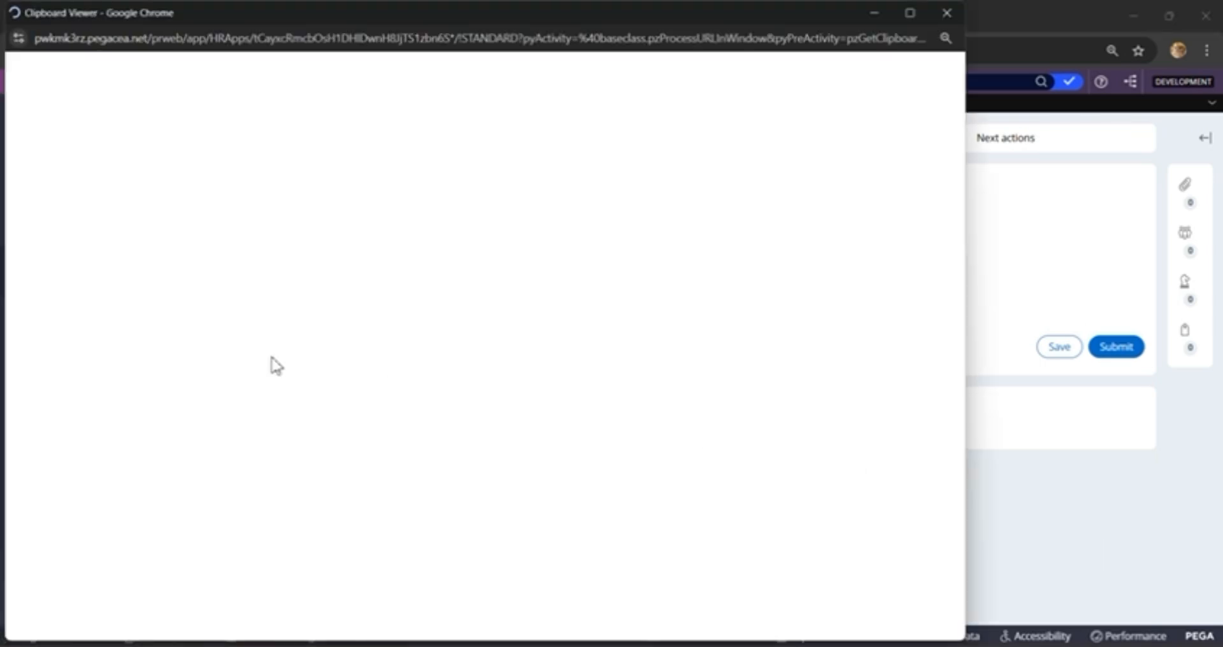
pyautogui.scroll(-3, 184, 339)
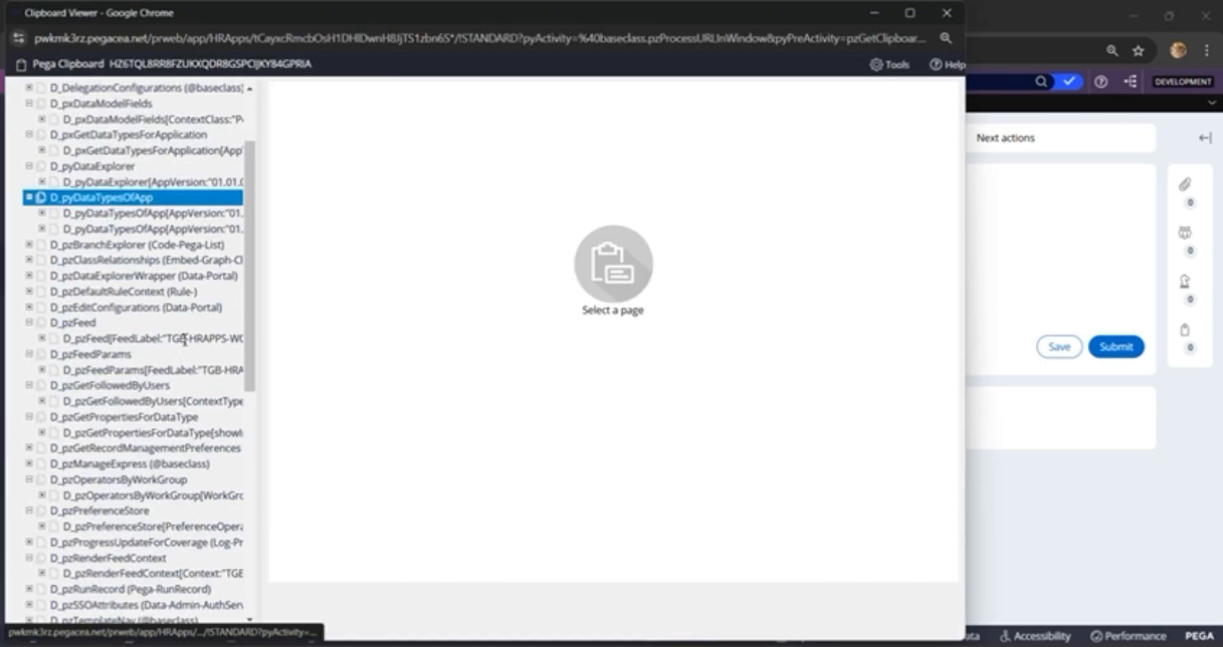
pyautogui.scroll(-10, 184, 340)
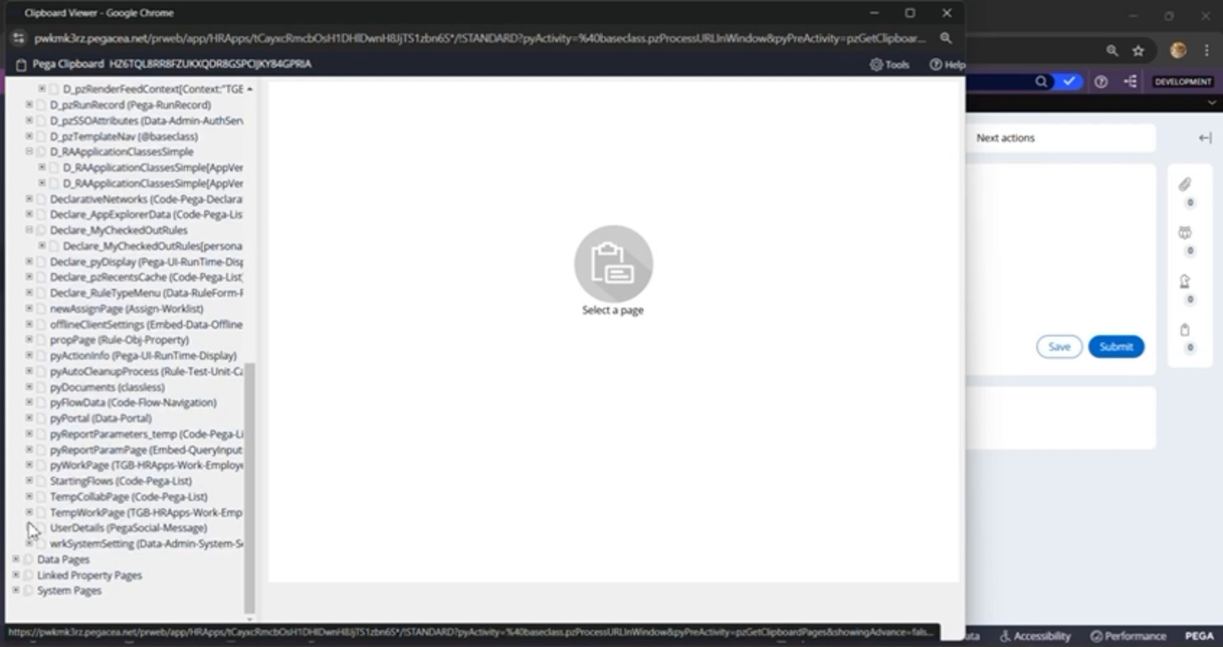
pyautogui.click(16, 559)
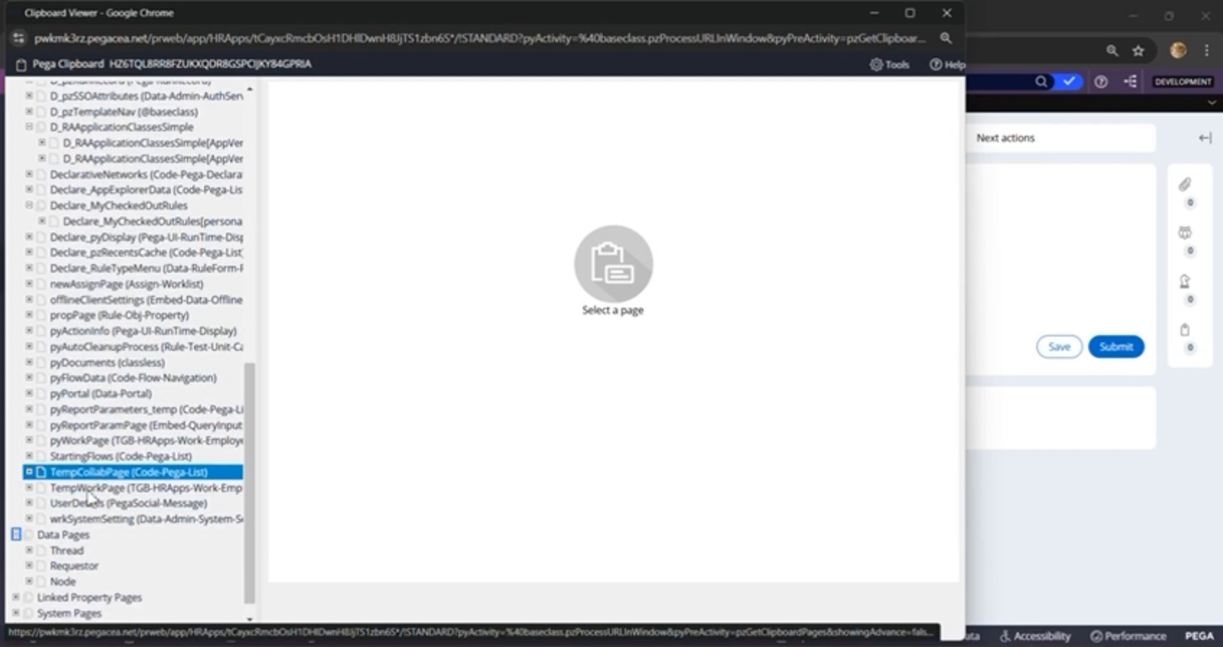
pyautogui.click(29, 531)
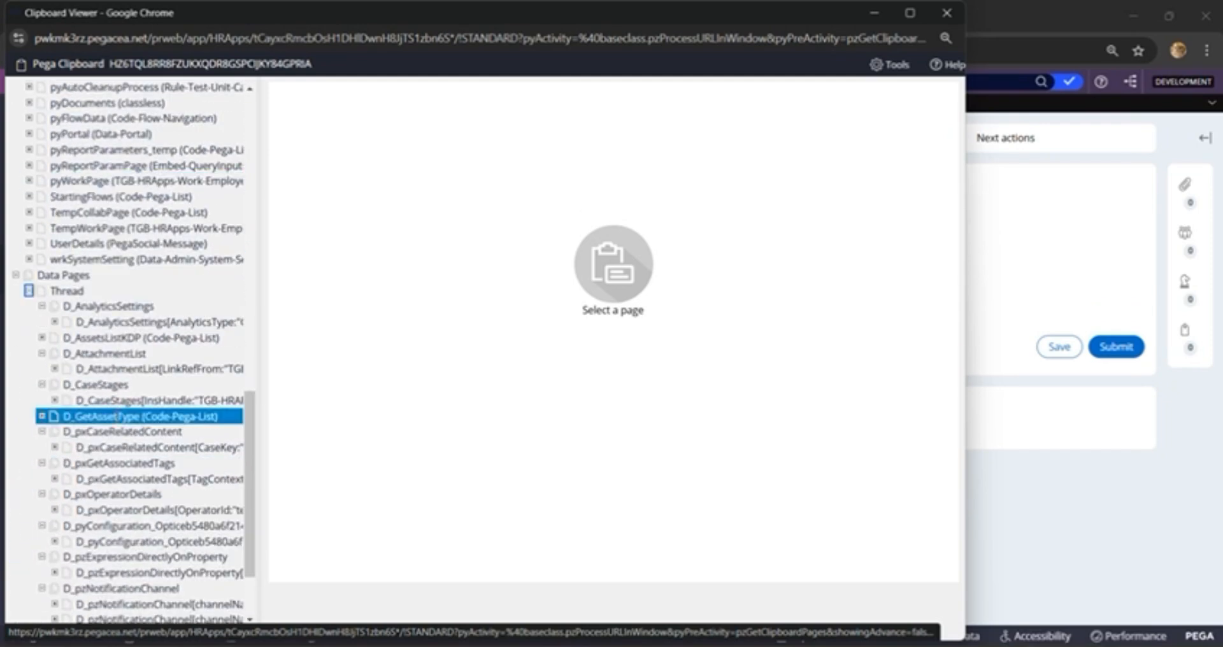
pyautogui.click(46, 339)
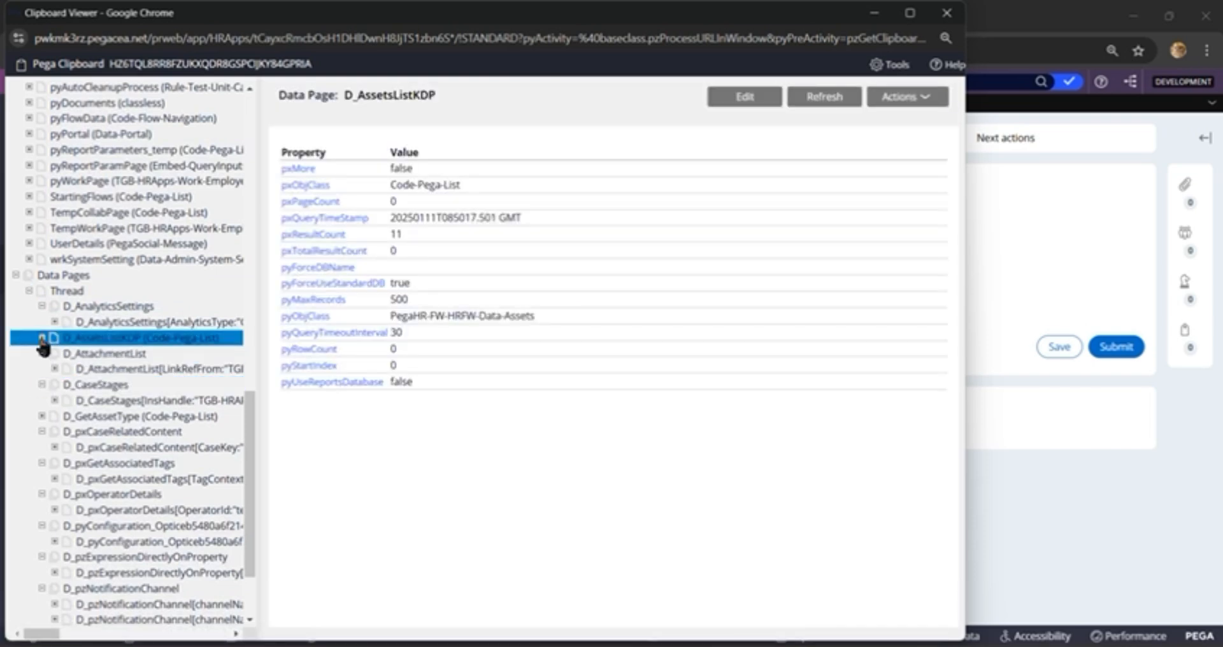
pyautogui.click(42, 338)
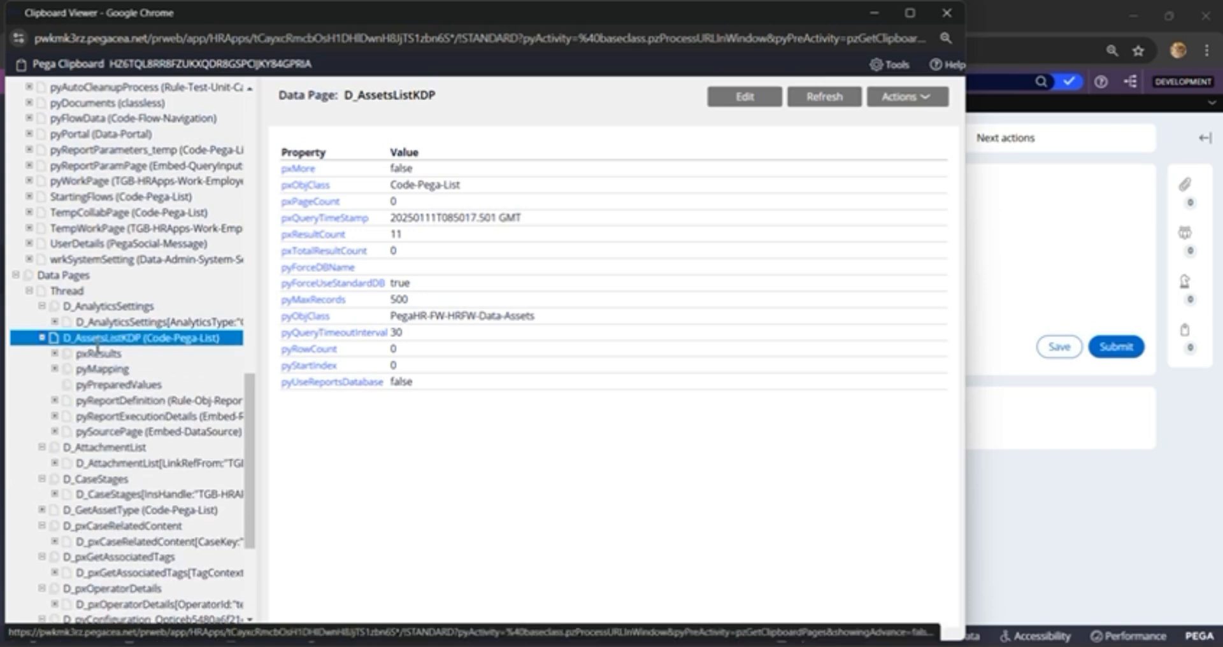
pyautogui.tripleClick(103, 343)
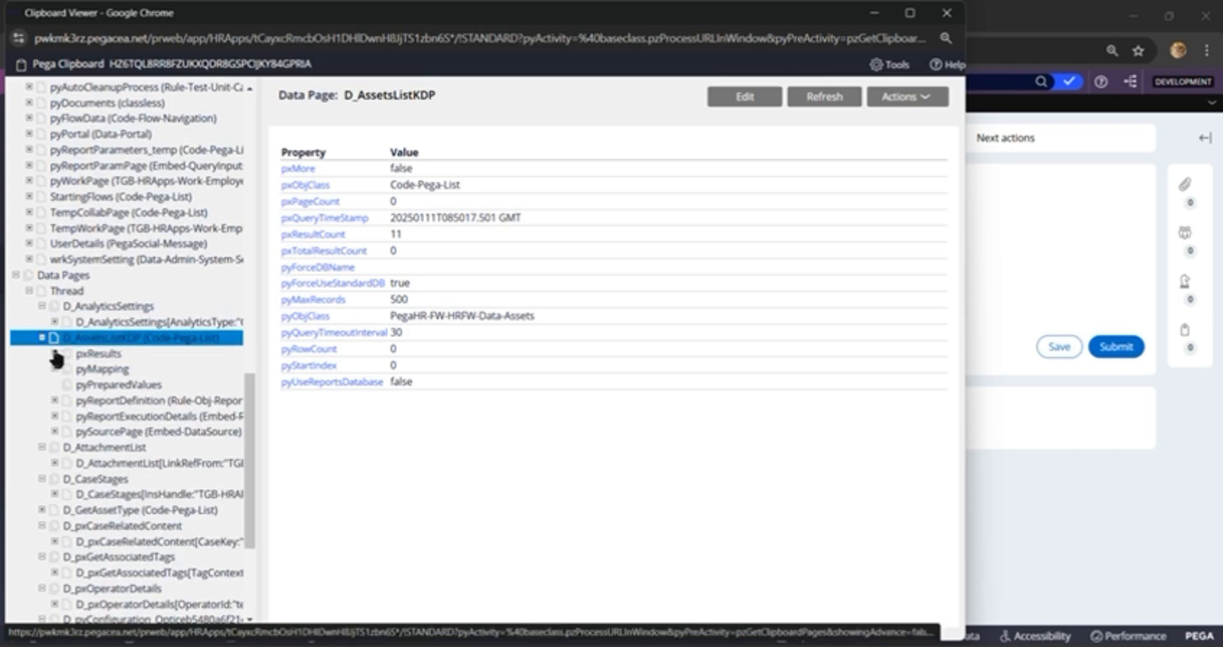
pyautogui.click(55, 354)
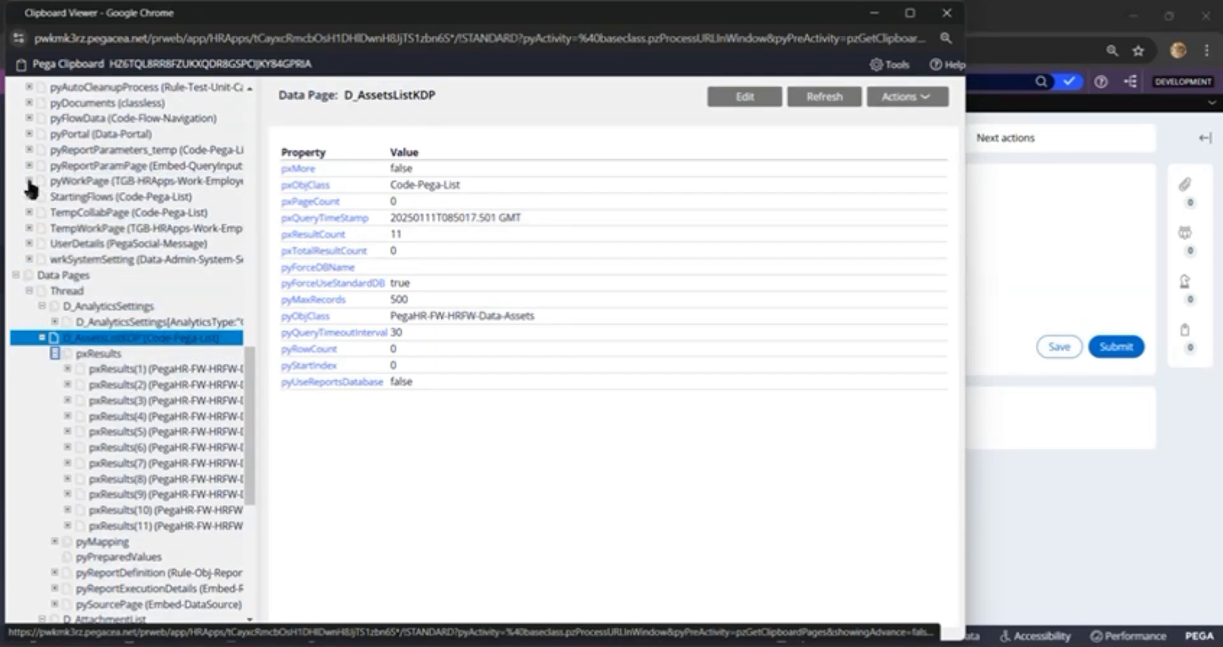
# Step: Inspect the three AssetlistPL entries under pyWorkPage in the Clipboard
pyautogui.click(73, 181)
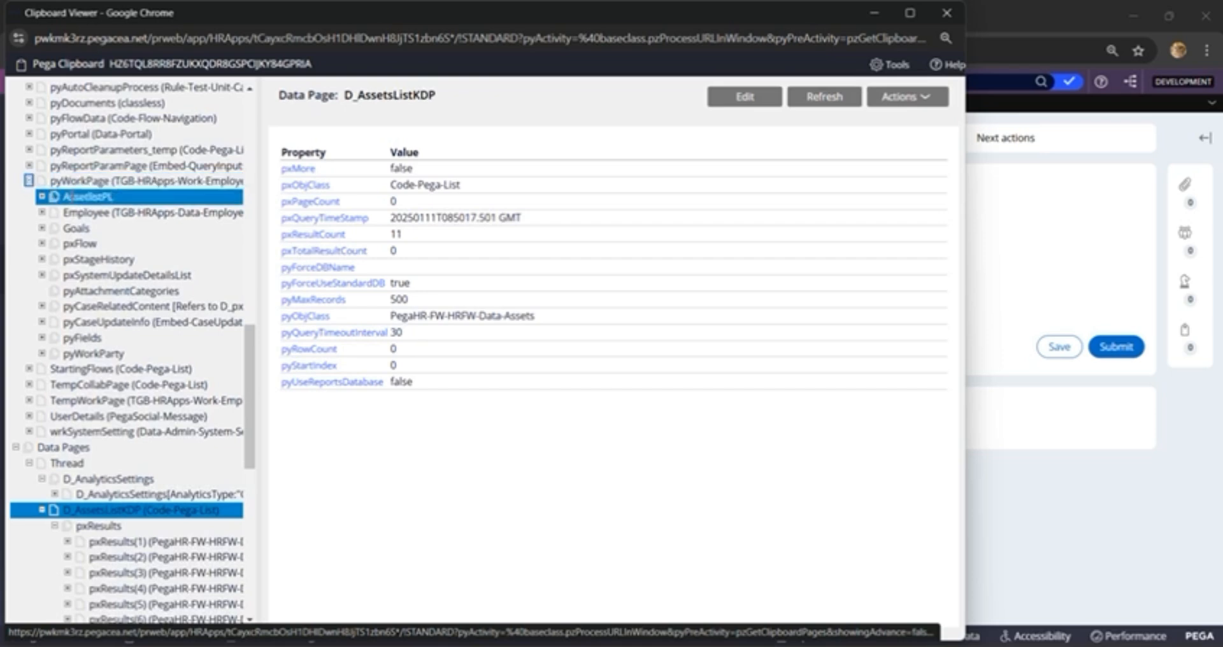
pyautogui.click(81, 196)
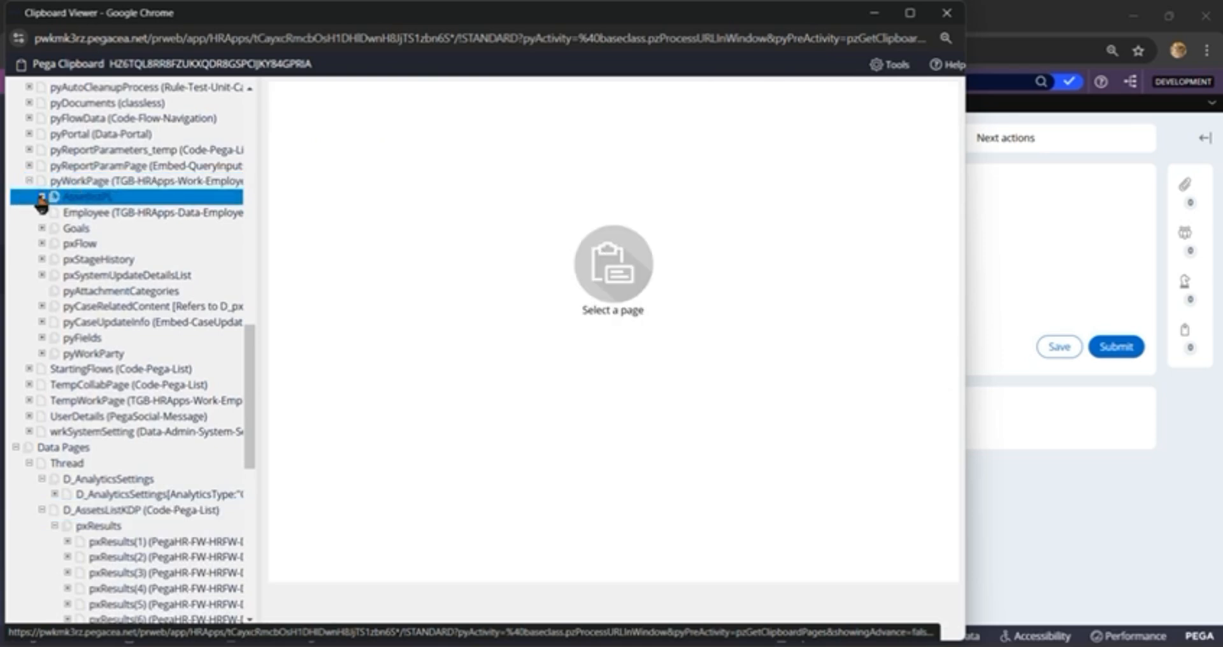
pyautogui.click(42, 198)
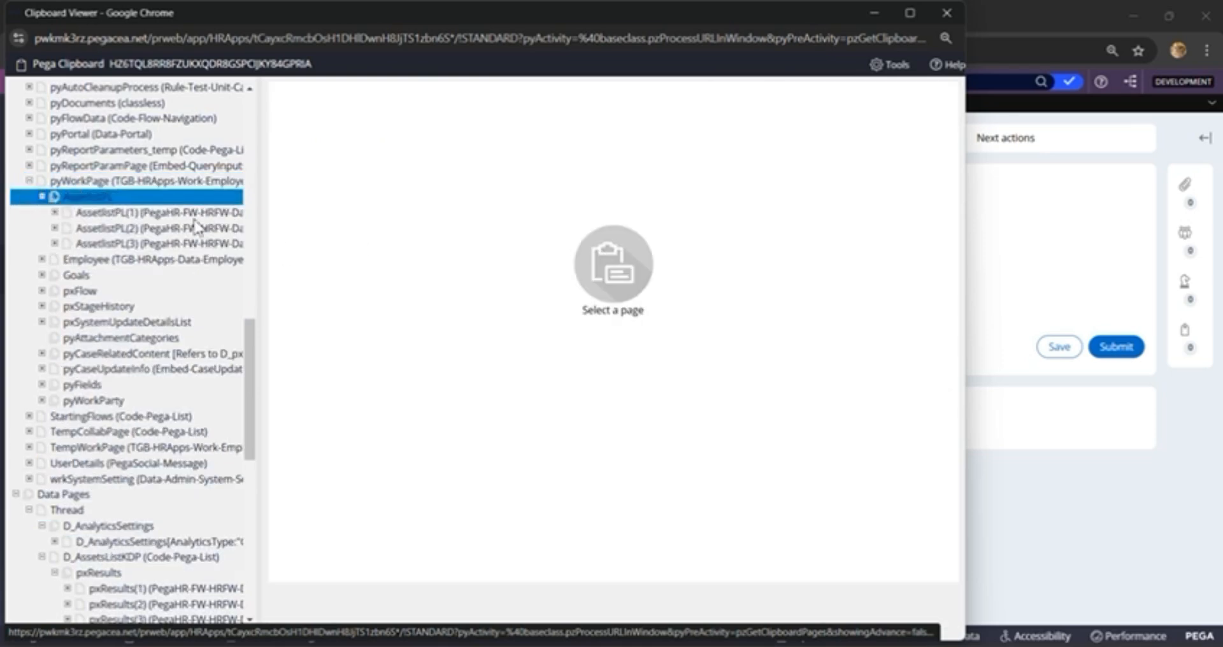
pyautogui.scroll(6, 102, 236)
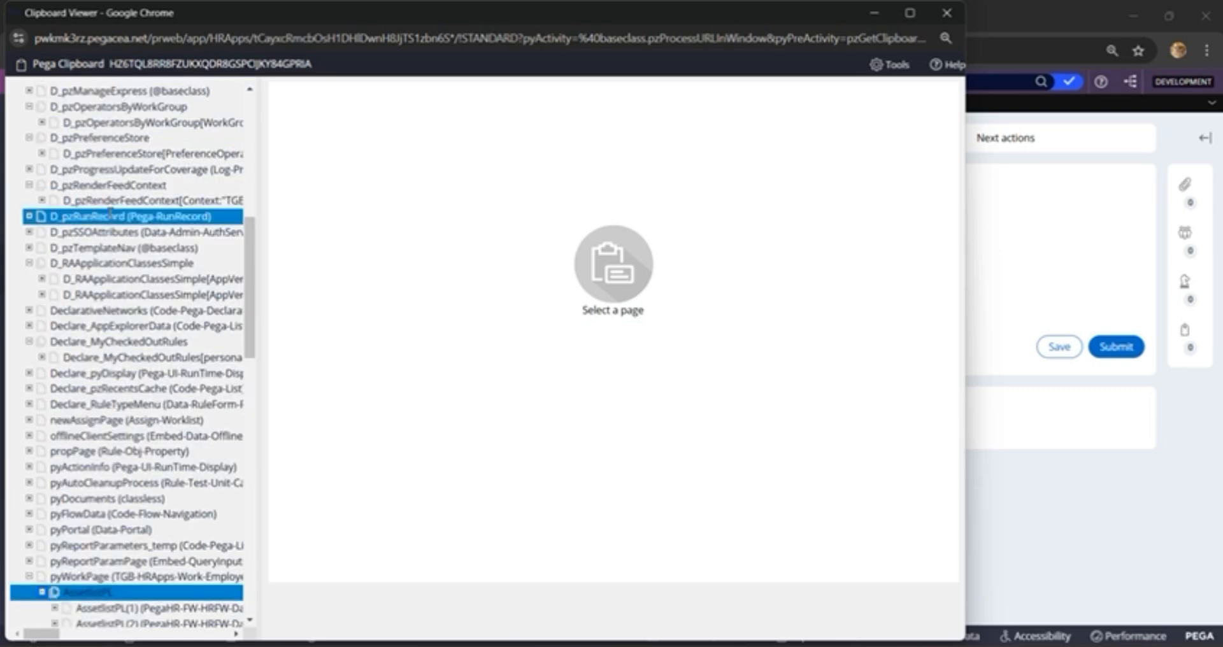
pyautogui.scroll(-2, 124, 439)
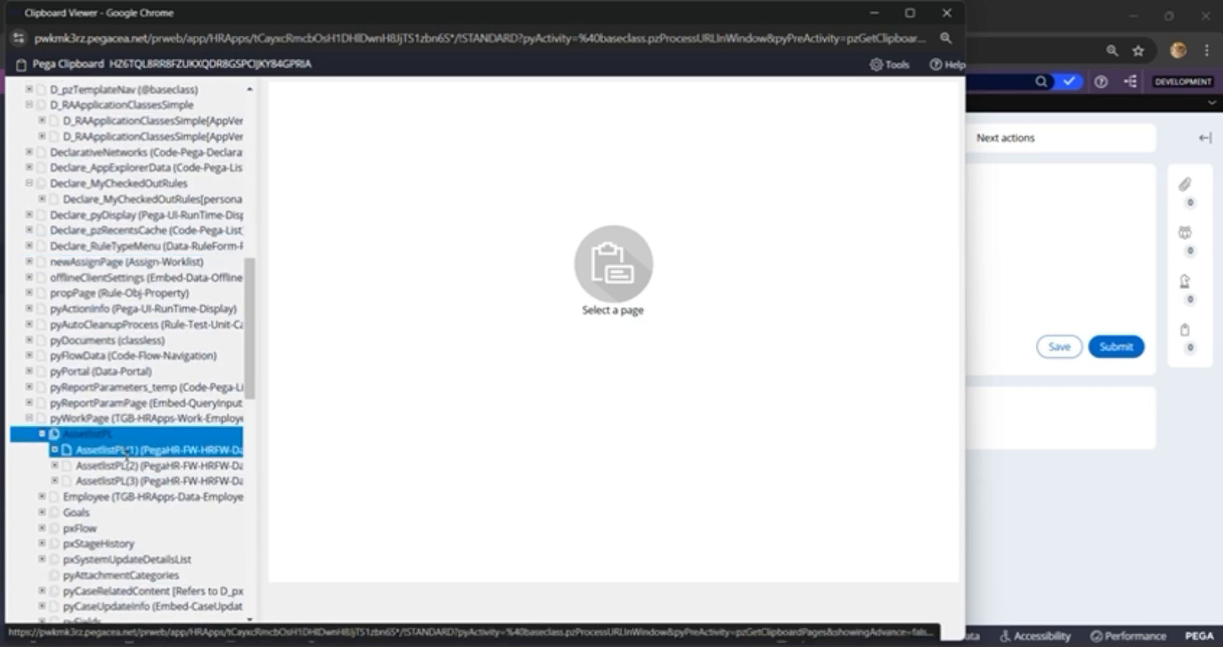
pyautogui.click(126, 450)
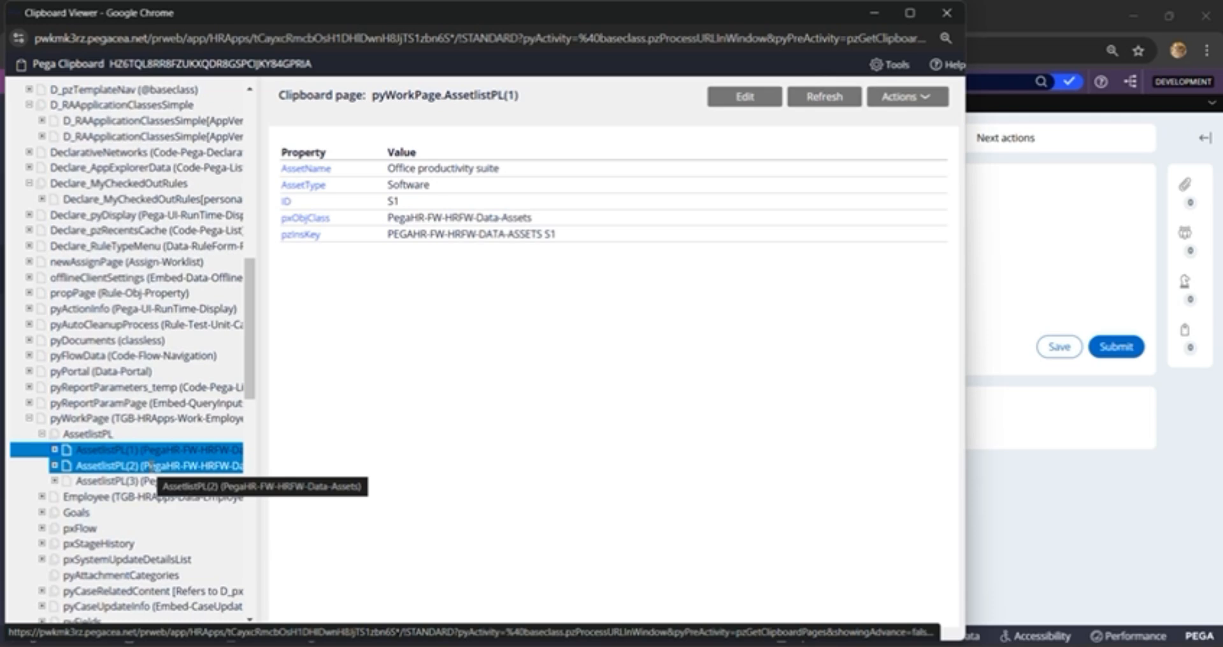
pyautogui.click(151, 466)
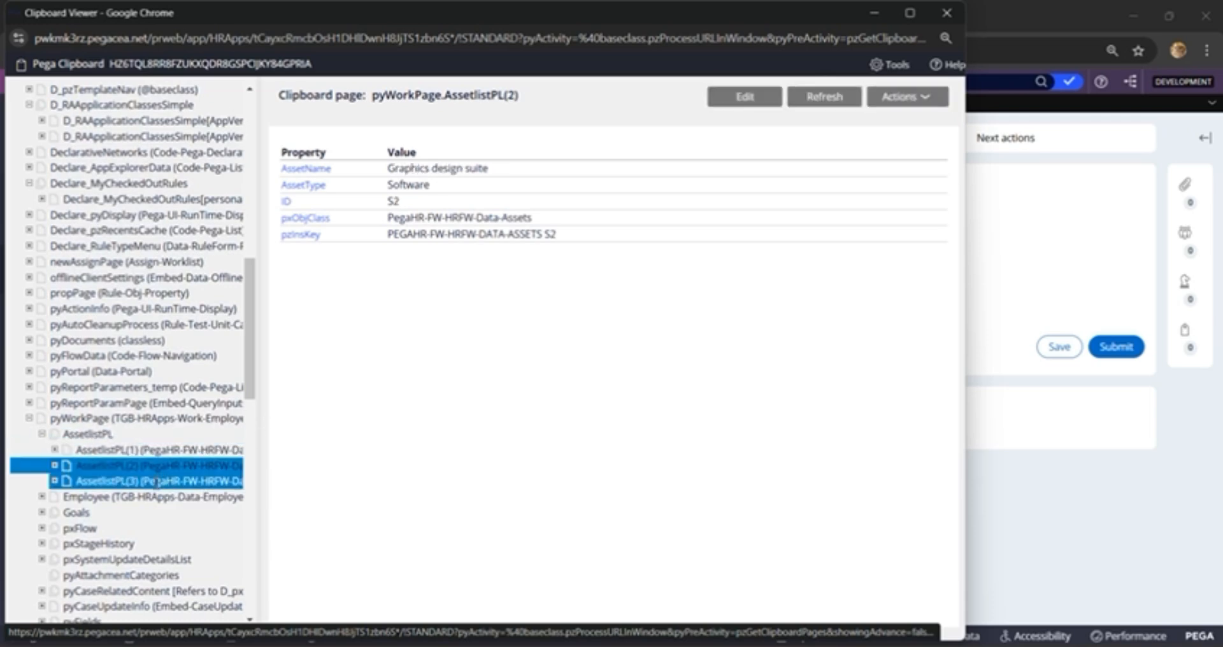
pyautogui.click(156, 481)
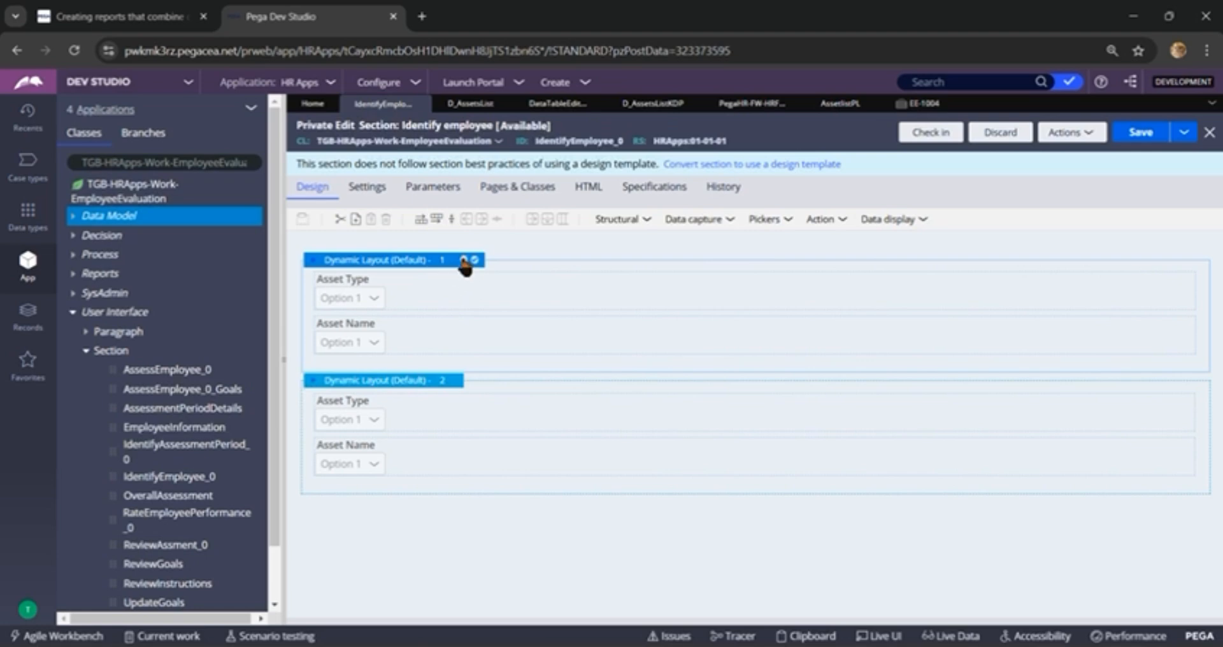
# Step: Give the first dynamic layout in the Identify employee section a displayed header titled "Parameterized Data Page"
pyautogui.click(464, 261)
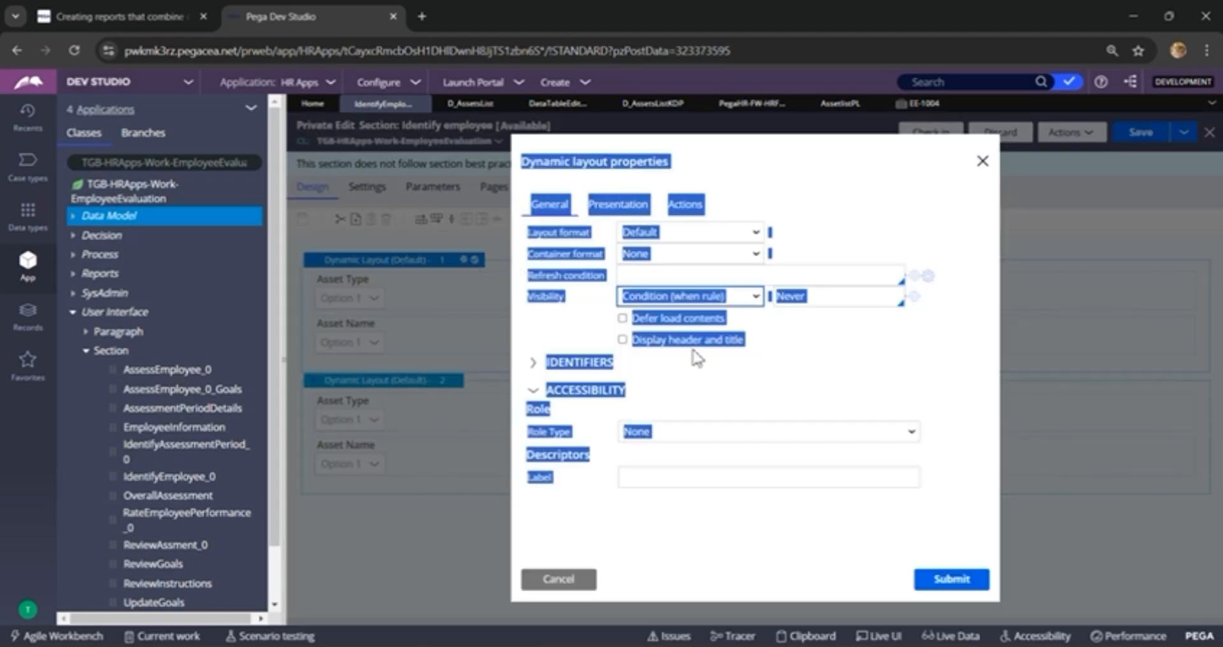
pyautogui.click(784, 379)
pyautogui.click(623, 340)
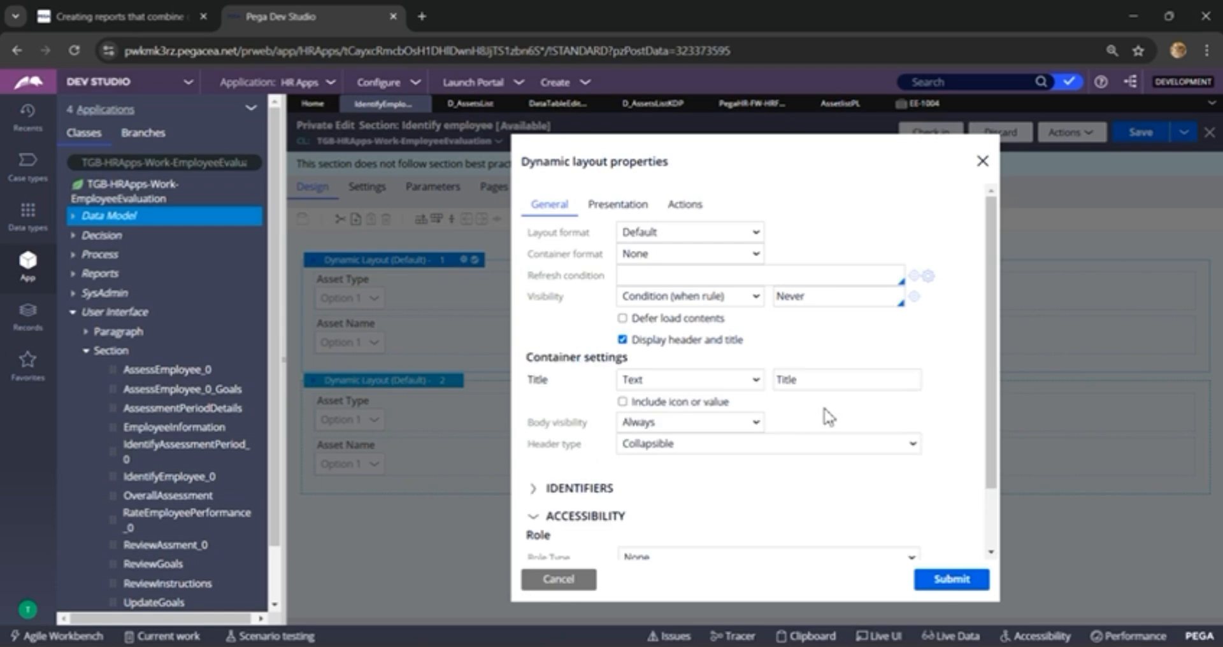
pyautogui.doubleClick(804, 380)
pyautogui.write('Parame')
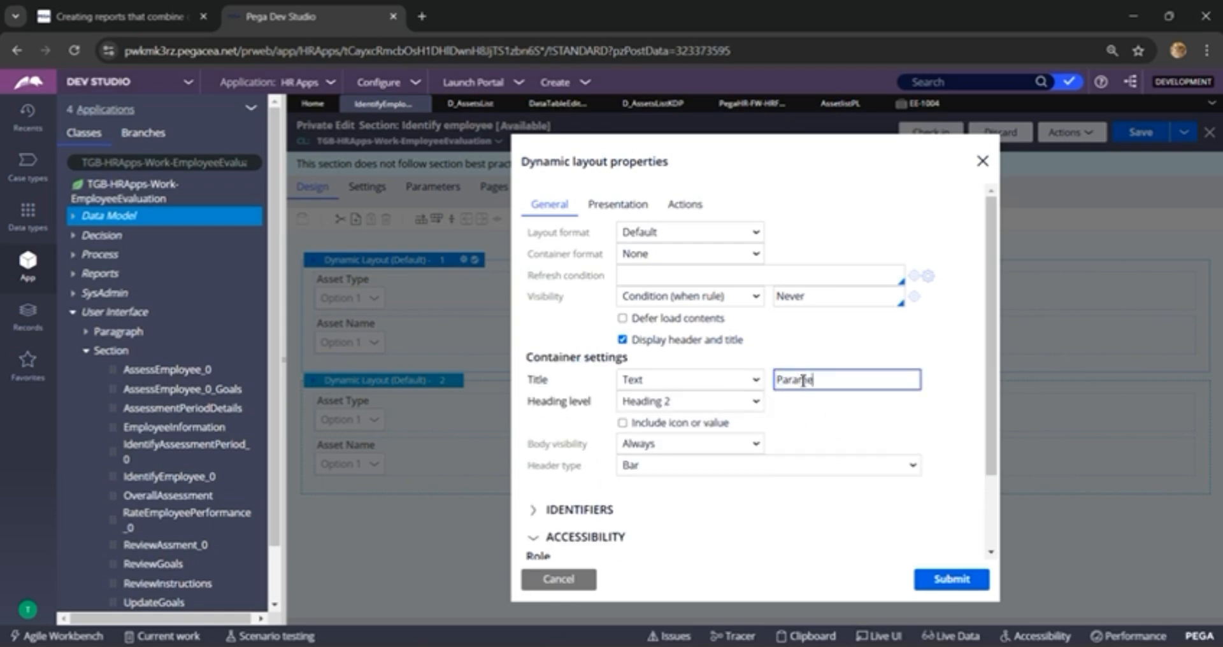
pyautogui.write('terized Data Page')
pyautogui.click(941, 579)
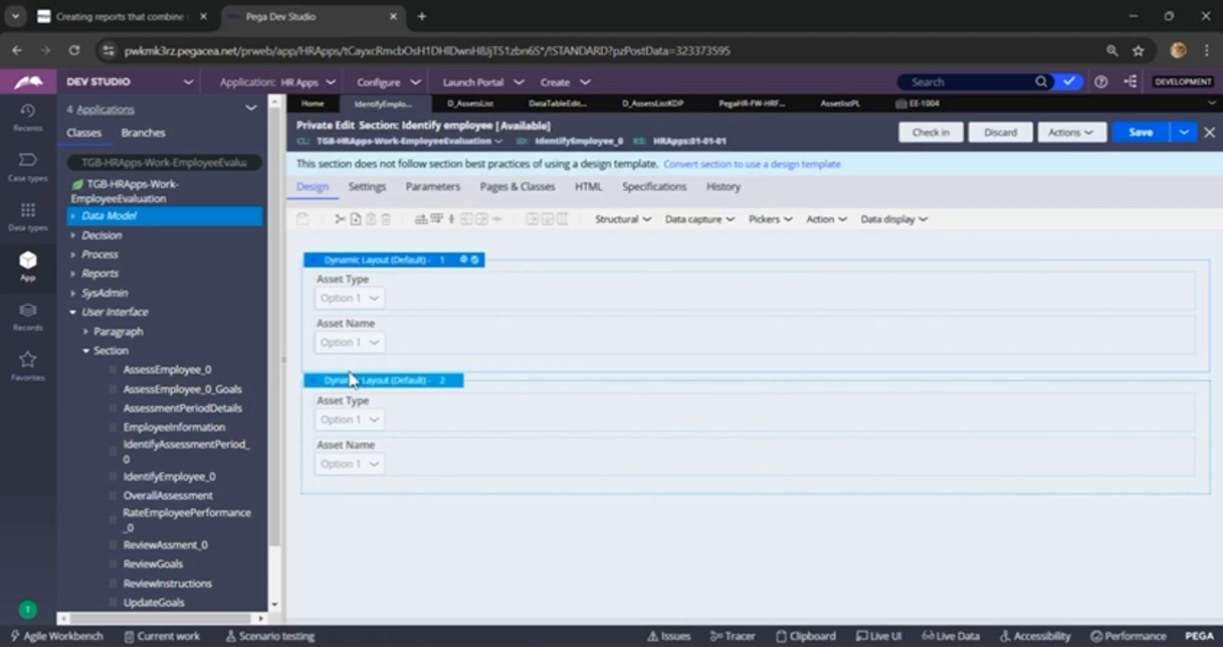
# Step: Give the second dynamic layout a displayed header titled "Keyed Access Data Page" and save the section
pyautogui.click(432, 388)
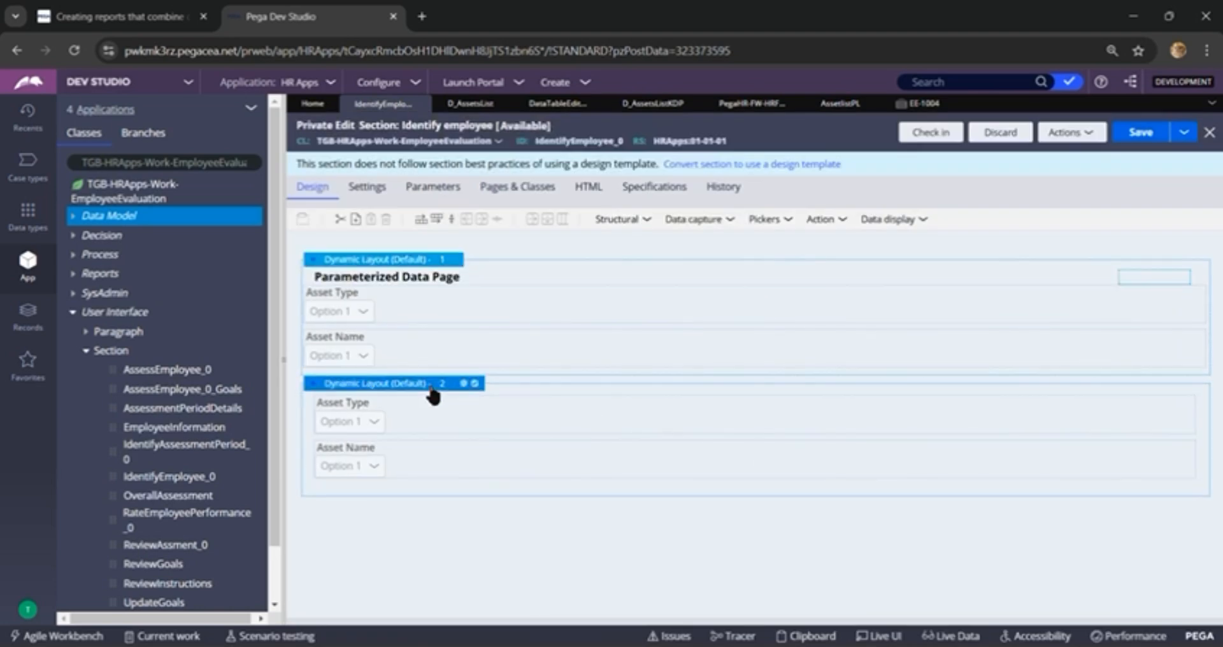
pyautogui.click(464, 384)
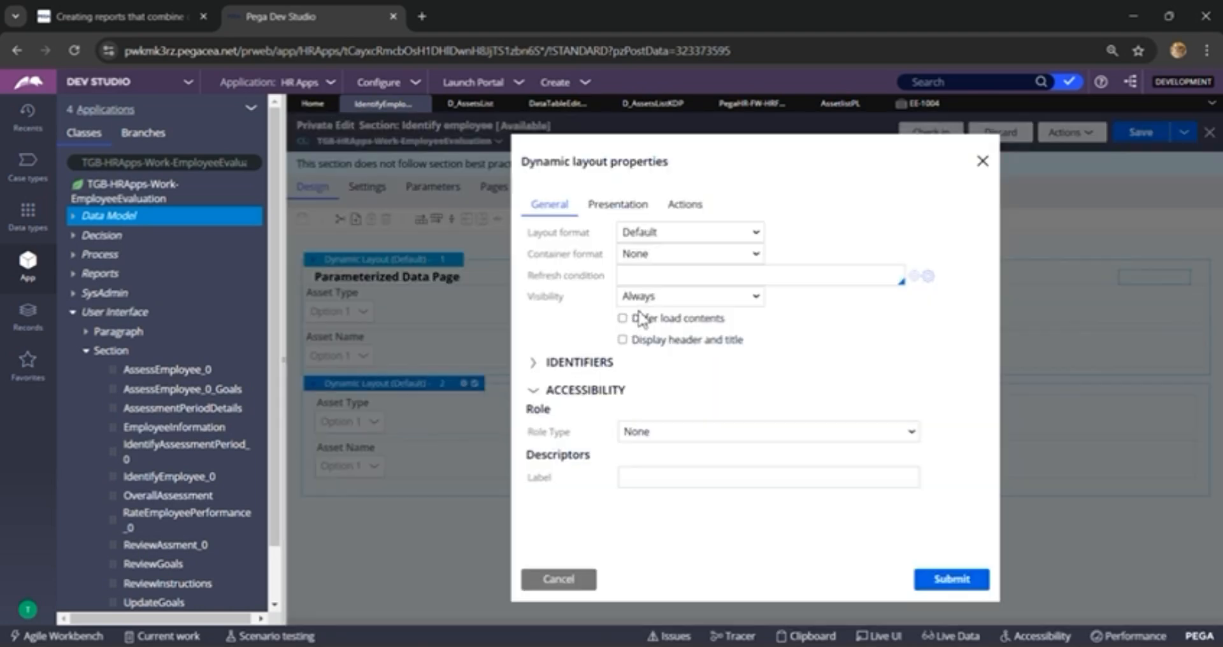
pyautogui.click(623, 341)
pyautogui.click(816, 377)
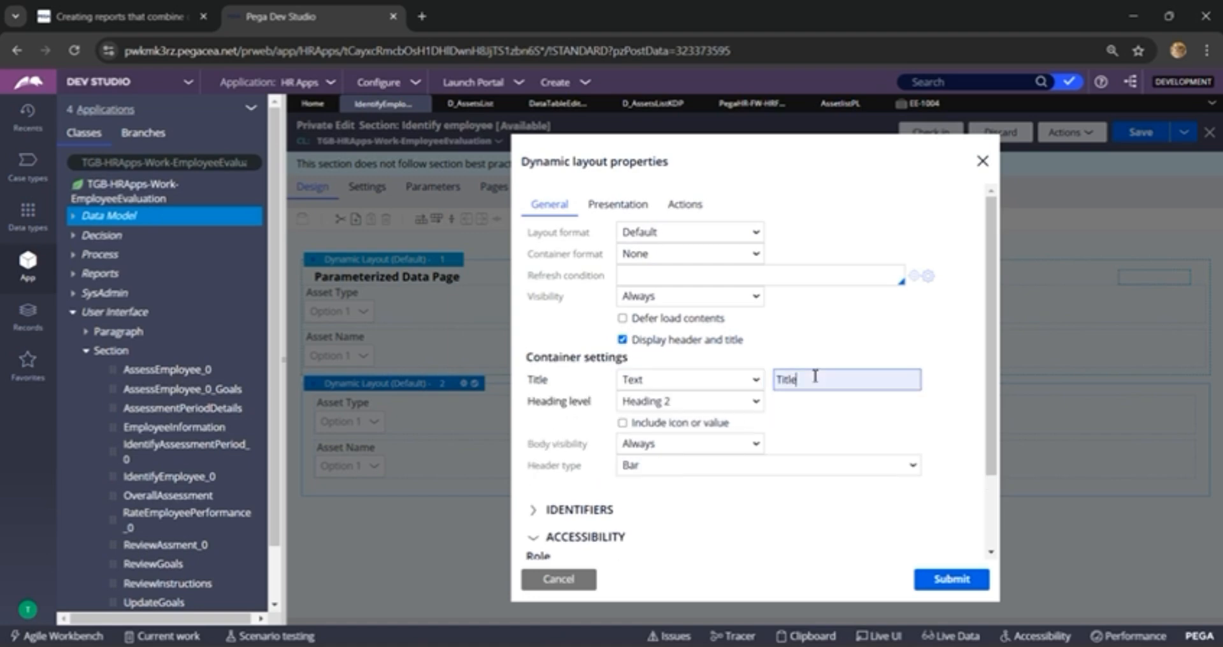
pyautogui.doubleClick(816, 377)
pyautogui.write('Keyed Access Data Page')
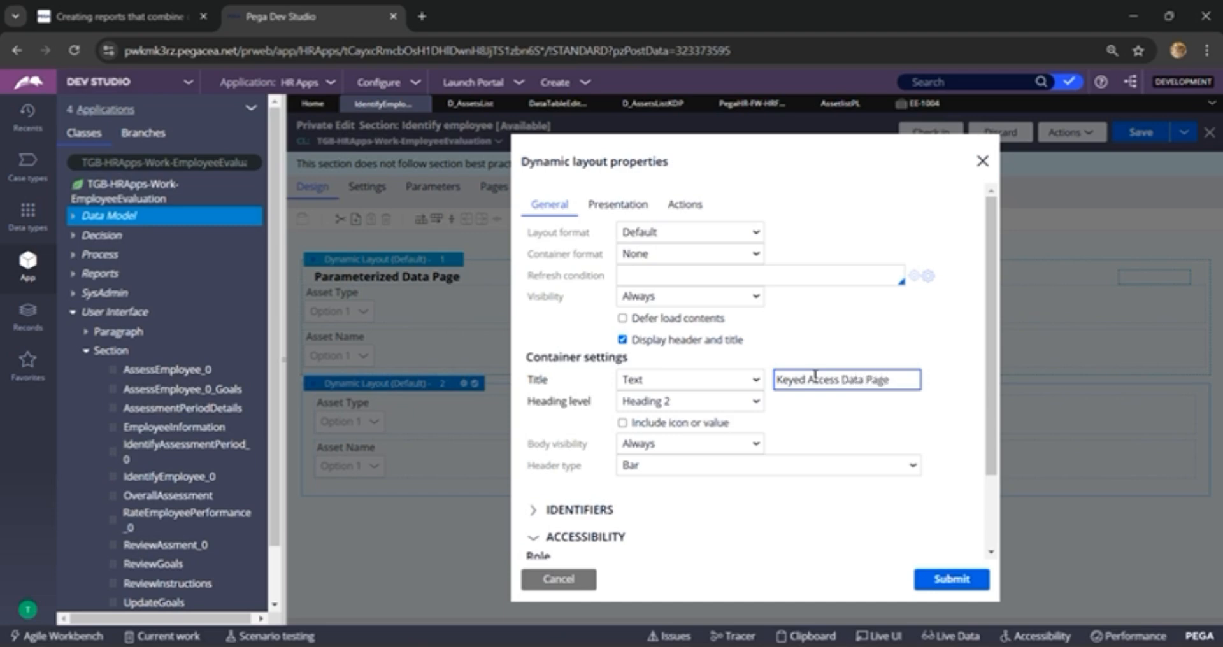
pyautogui.click(943, 579)
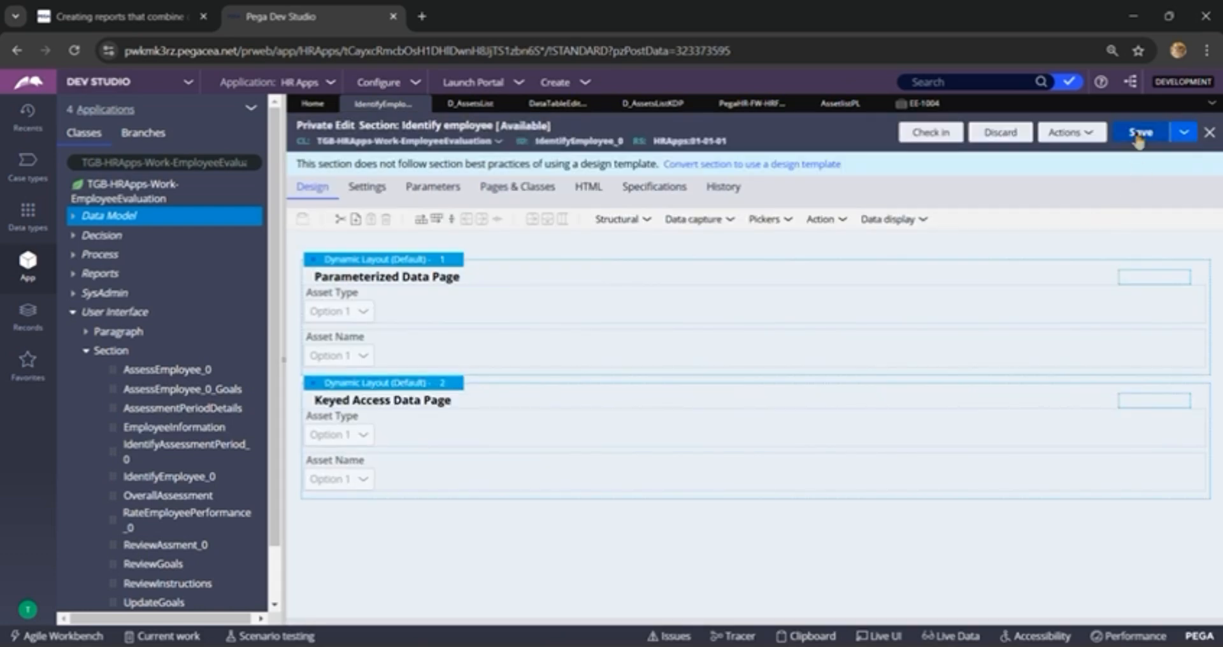
pyautogui.click(1141, 132)
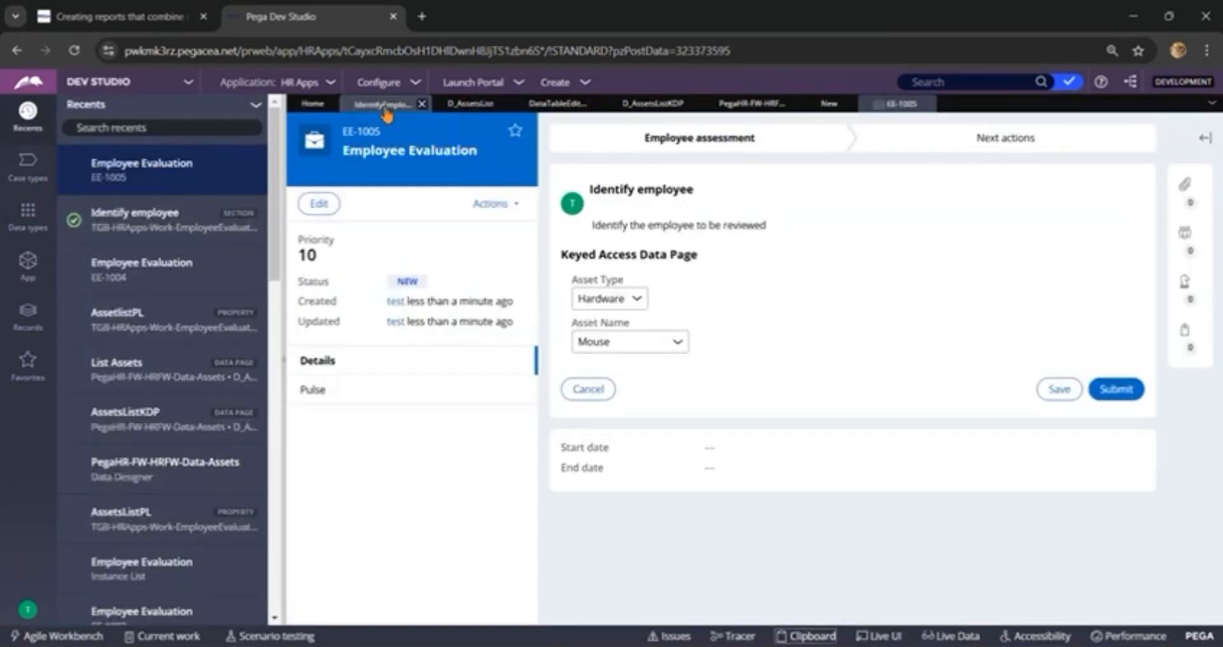
# Step: In the Identify employee section, set the Keyed Access Data Page layout's visibility to Condition (when rule) with the rule Never
pyautogui.click(385, 105)
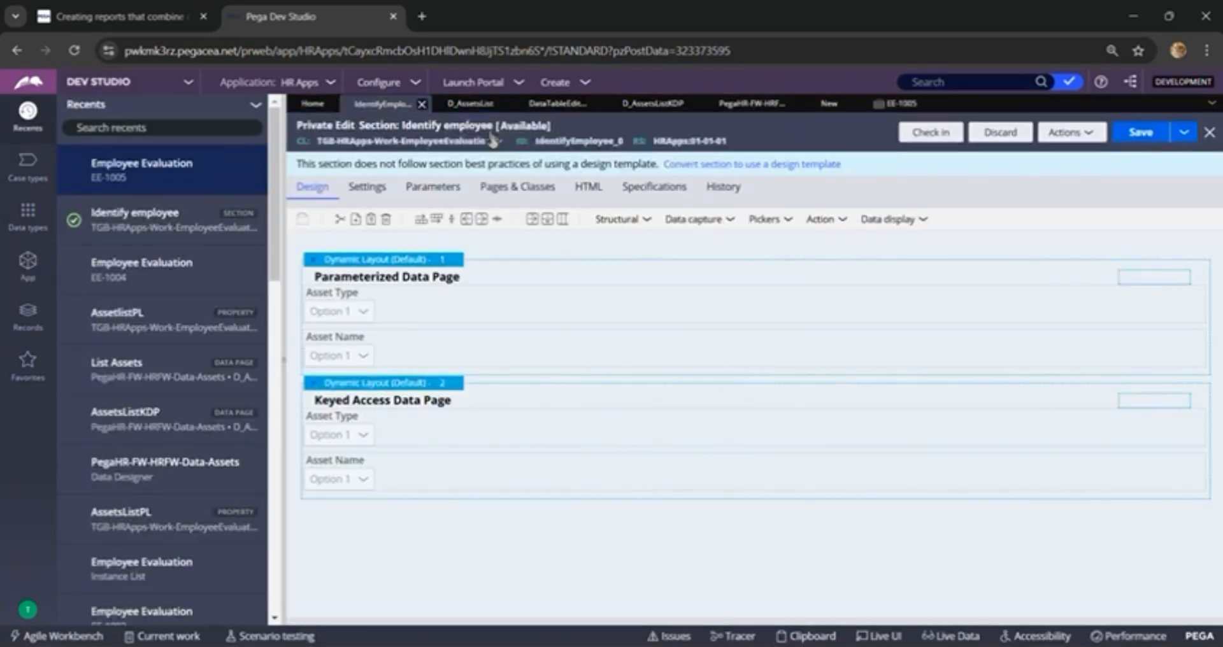
pyautogui.click(428, 385)
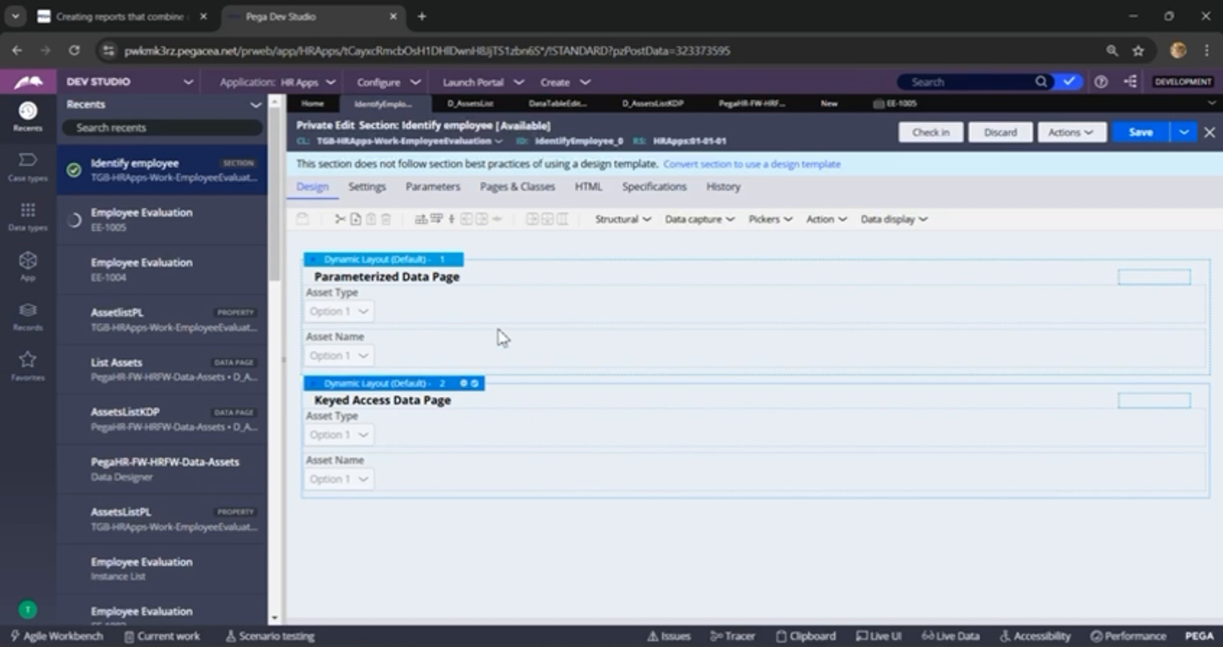
pyautogui.doubleClick(510, 392)
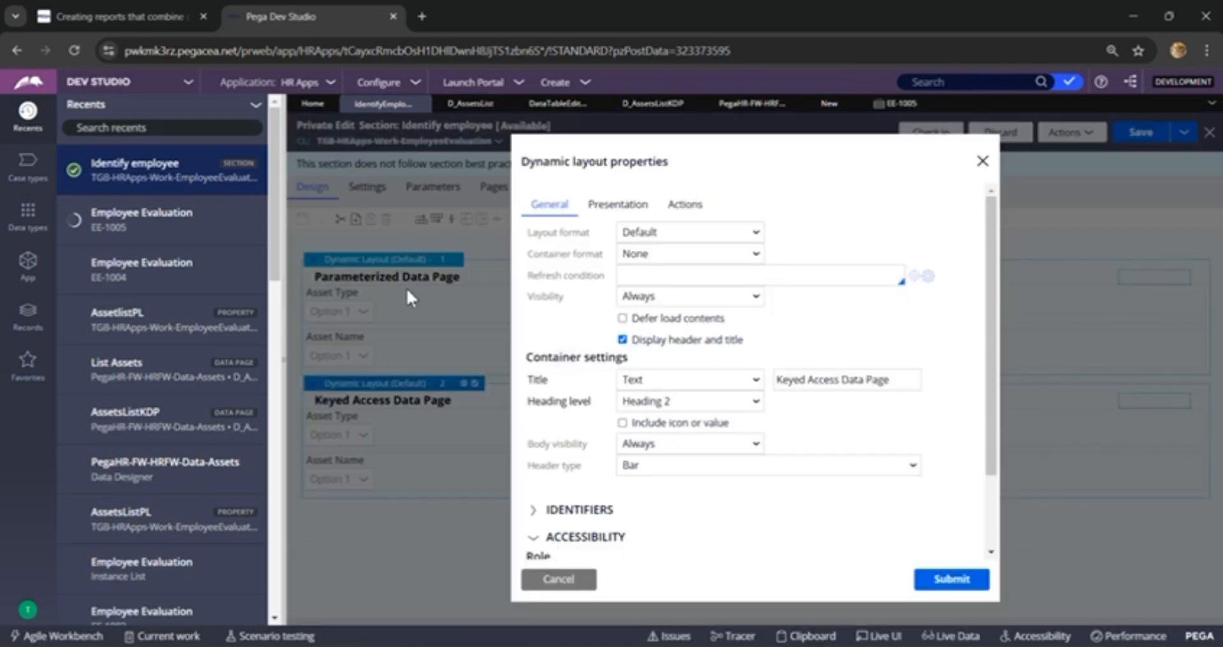
pyautogui.click(678, 303)
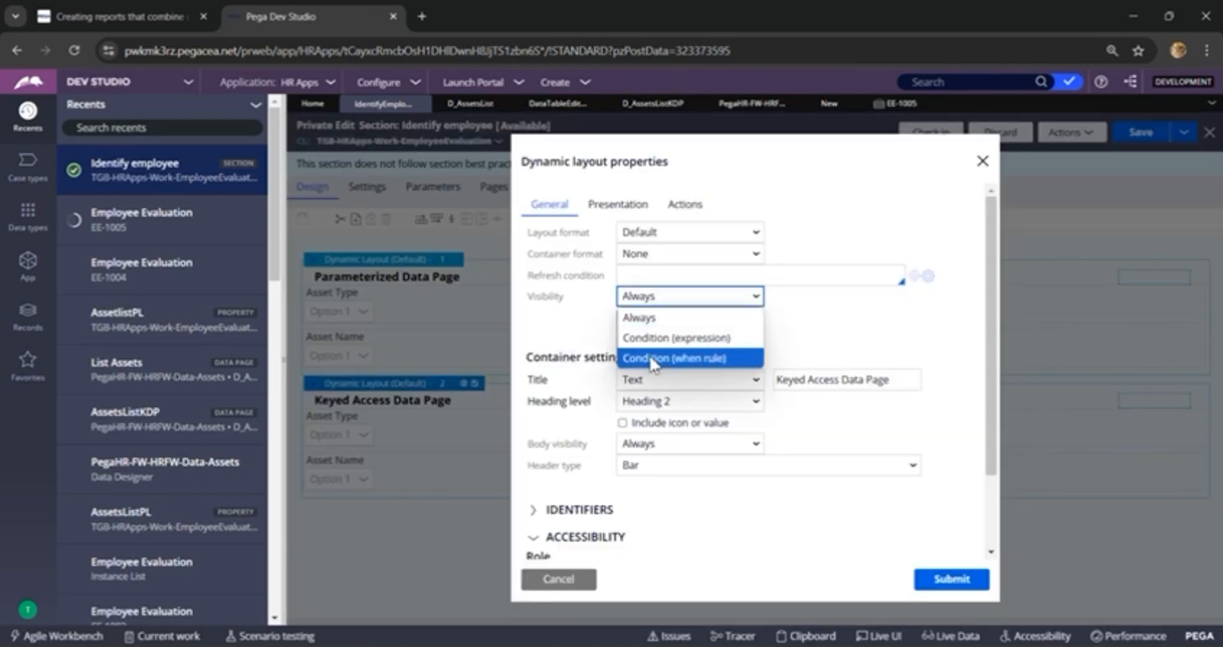
pyautogui.click(653, 357)
pyautogui.click(786, 304)
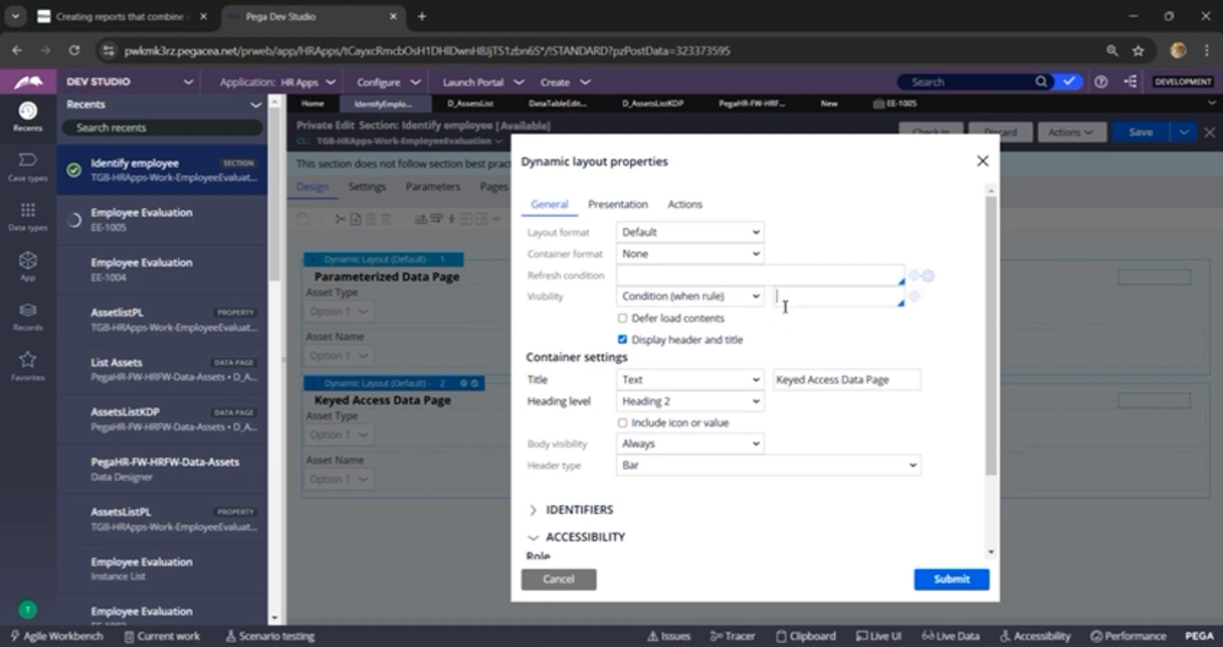
pyautogui.write('Never')
pyautogui.click(952, 578)
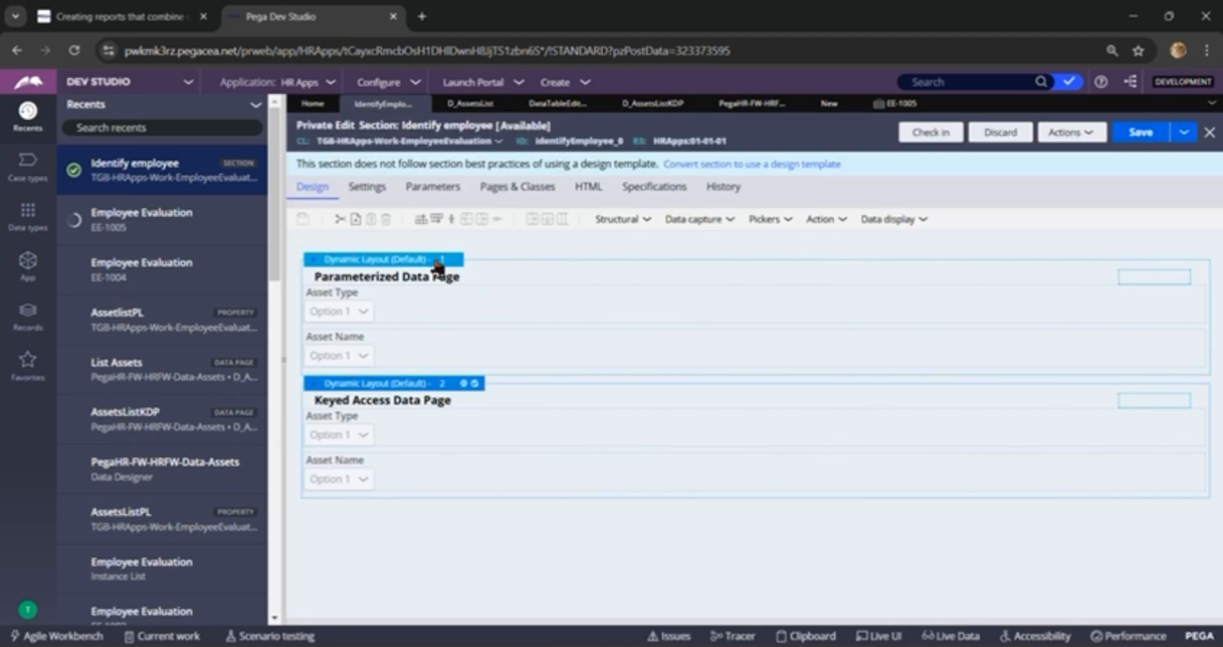
# Step: Set the Parameterized Data Page layout's visibility to Always
pyautogui.click(438, 265)
pyautogui.click(472, 261)
pyautogui.click(733, 296)
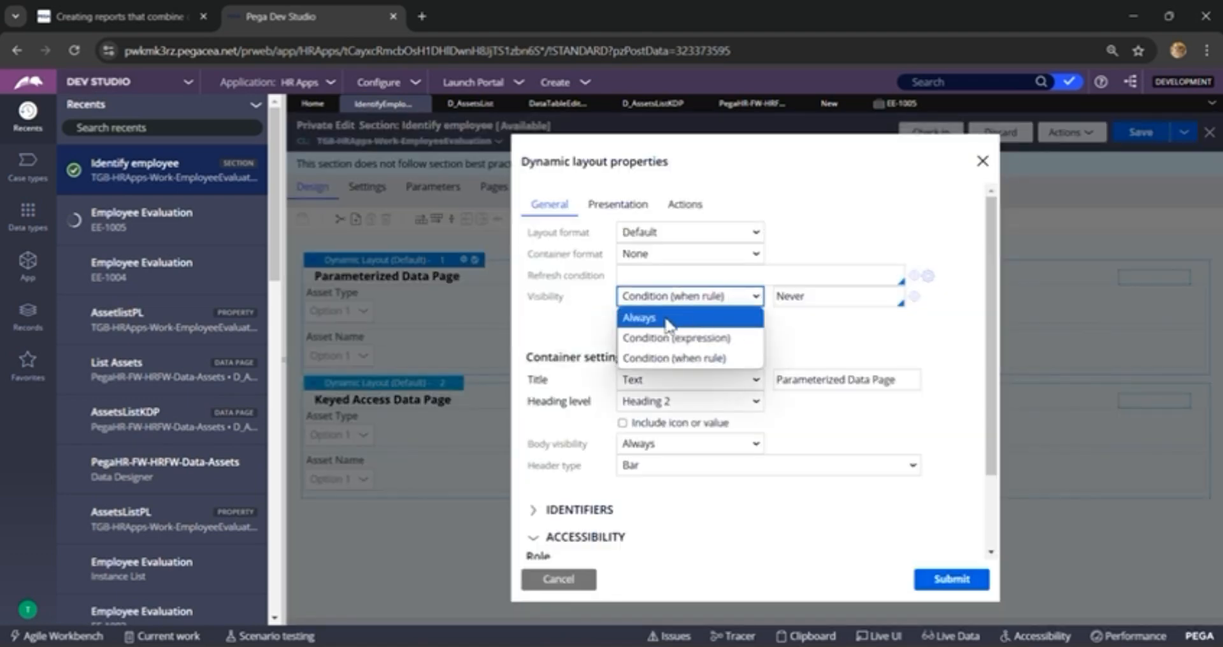
pyautogui.click(668, 314)
pyautogui.click(949, 579)
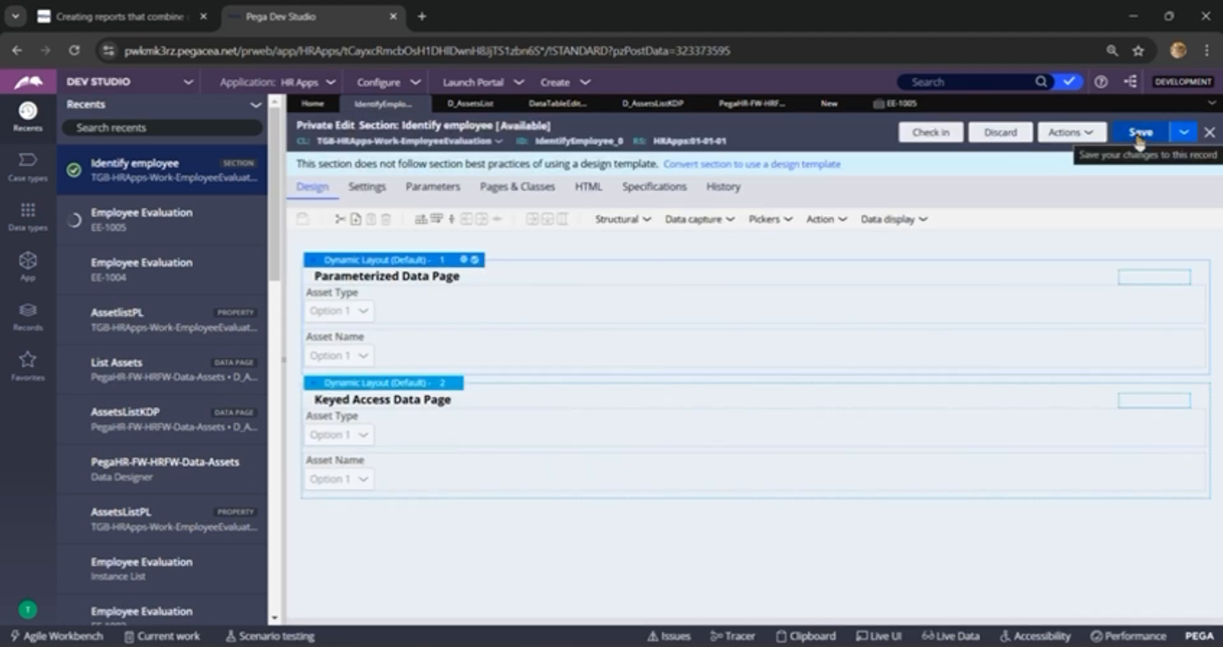
# Step: Save the Identify employee section and create a new Employee Evaluation case
pyautogui.click(1138, 134)
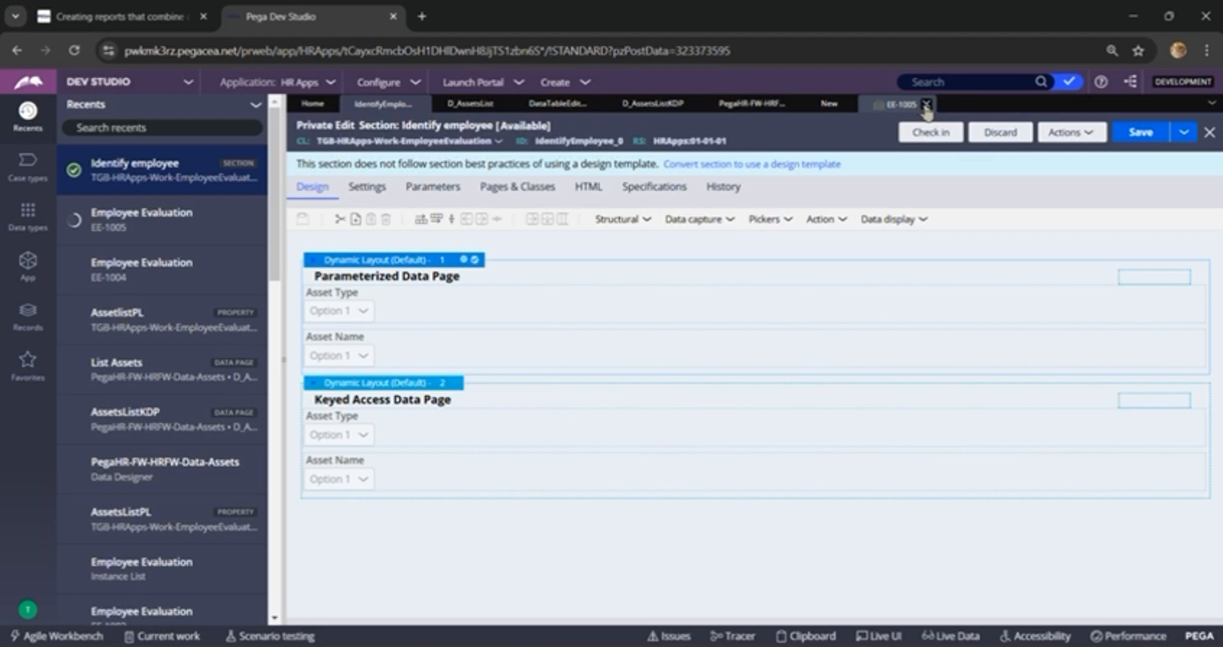
pyautogui.click(560, 85)
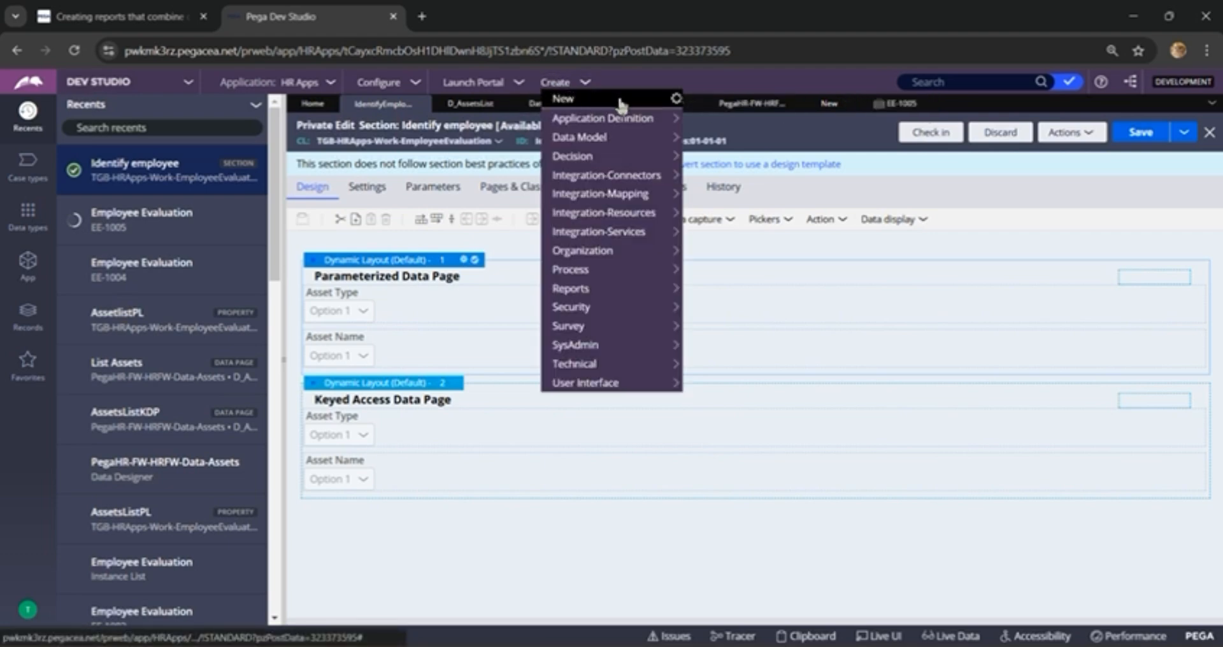
pyautogui.moveTo(663, 100)
pyautogui.click(694, 118)
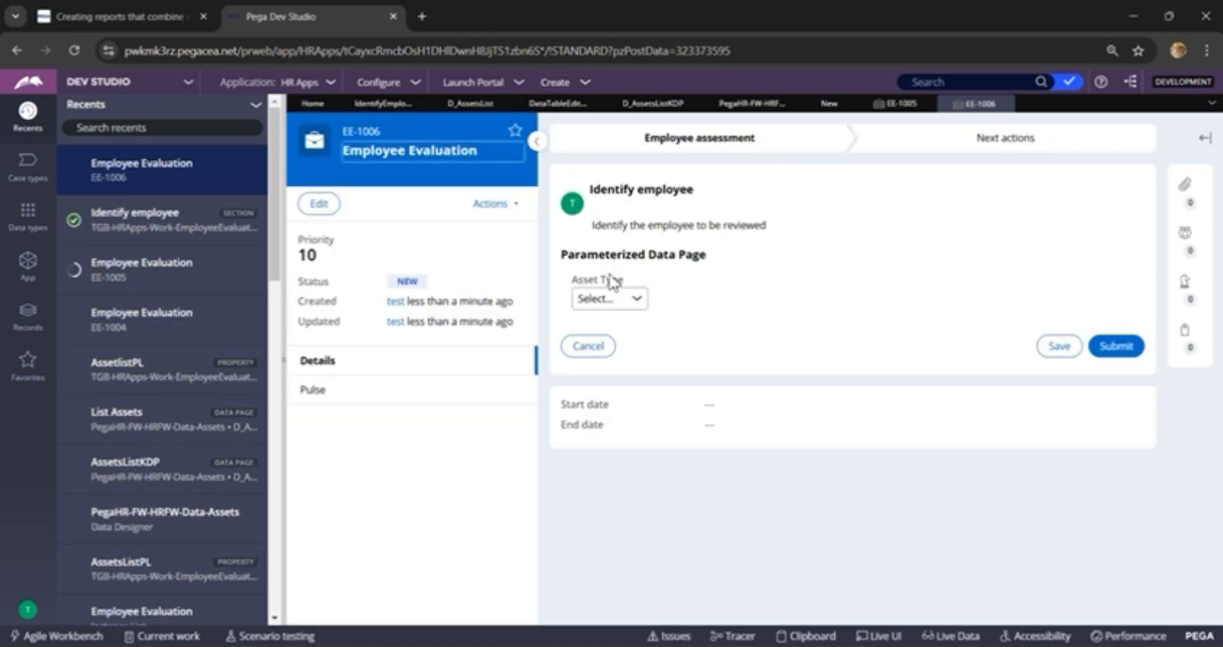
# Step: In the new case's Parameterized Data Page layout, select Asset Type Facilities and Asset Name Office desk
pyautogui.click(638, 300)
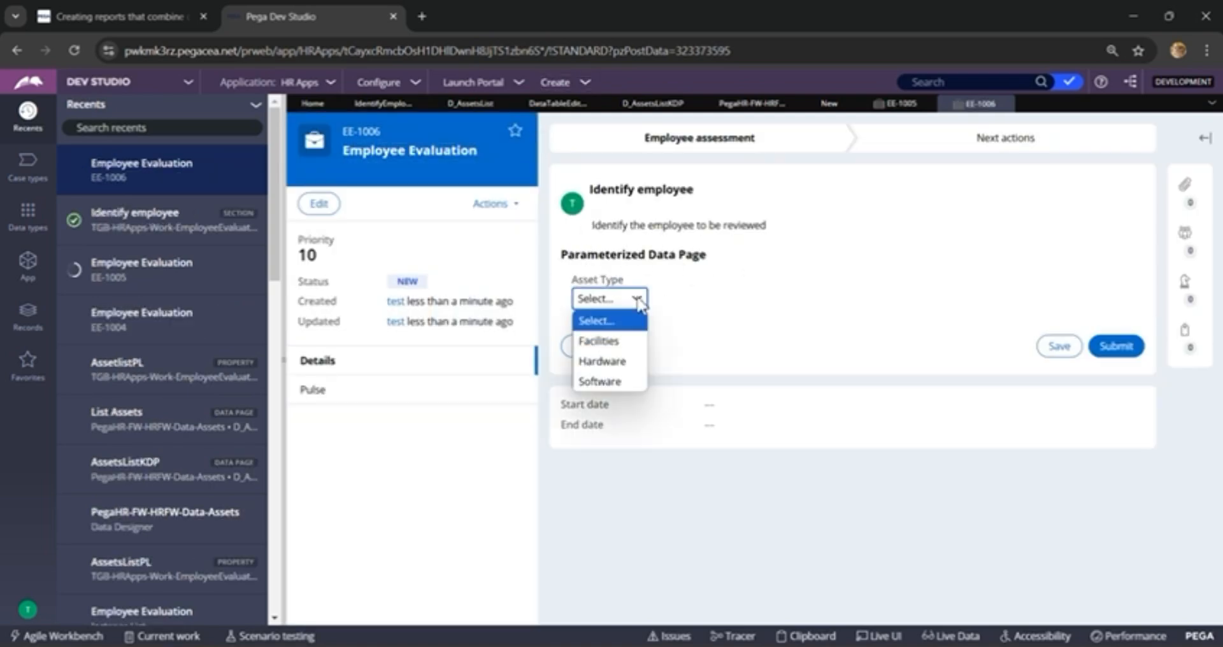
pyautogui.click(637, 342)
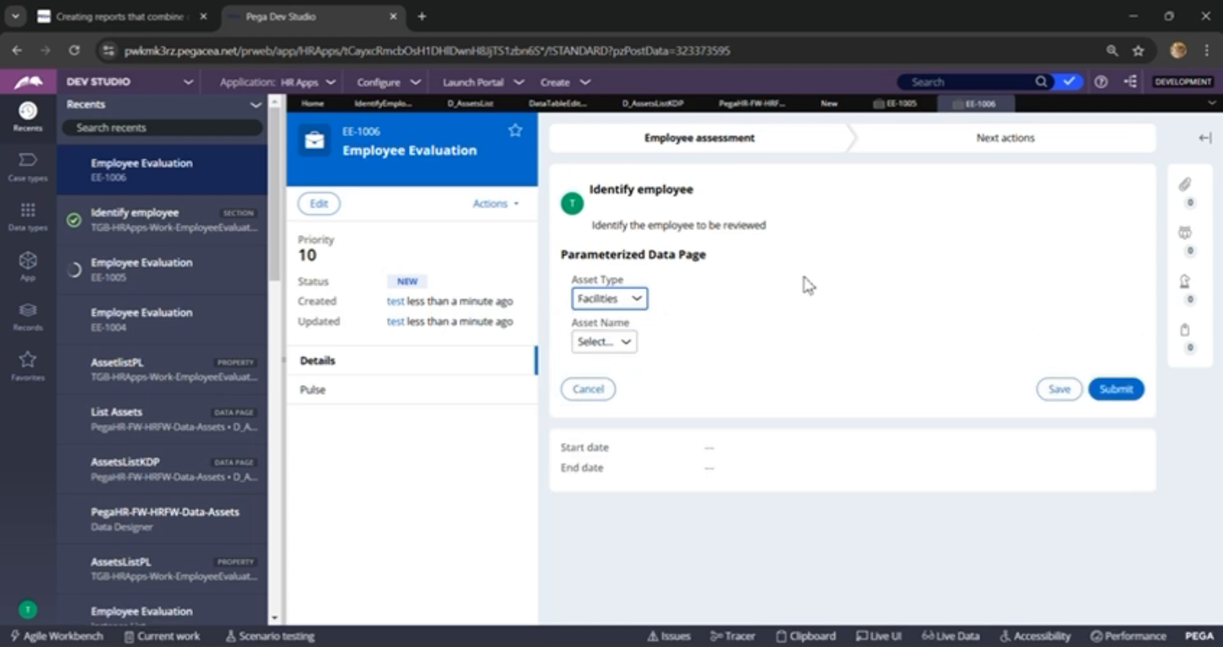
pyautogui.click(629, 347)
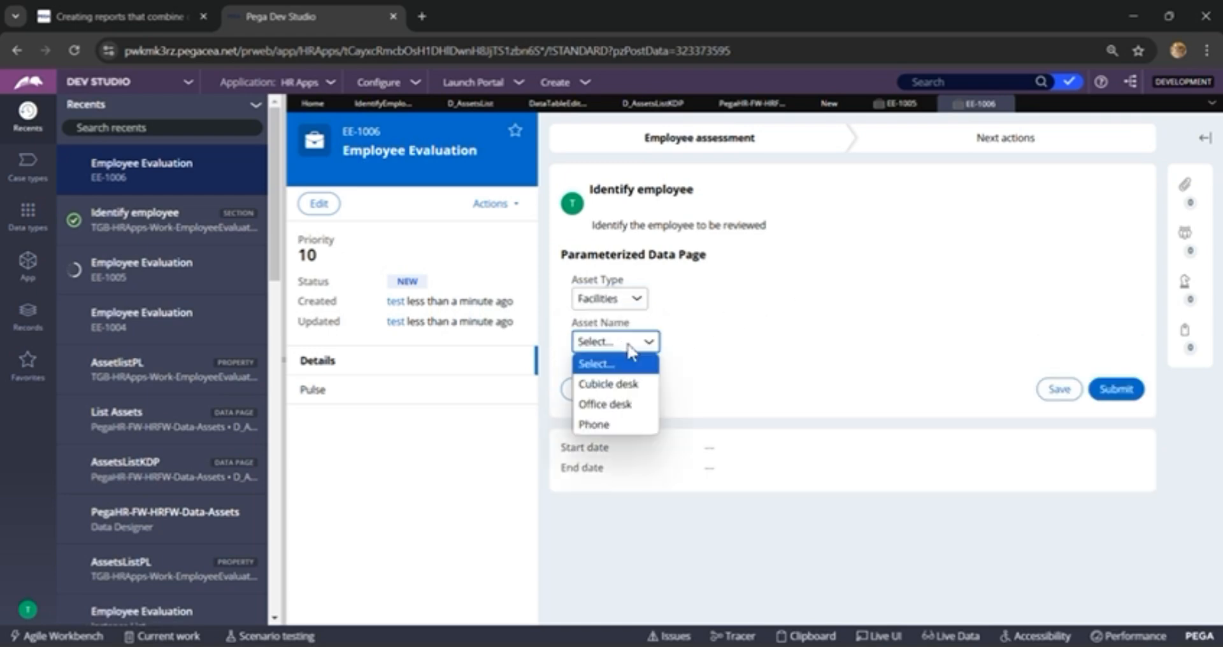
pyautogui.click(628, 404)
# Step: Switch the Asset Type to Software and pick the suite entry as its Asset Name
pyautogui.click(617, 305)
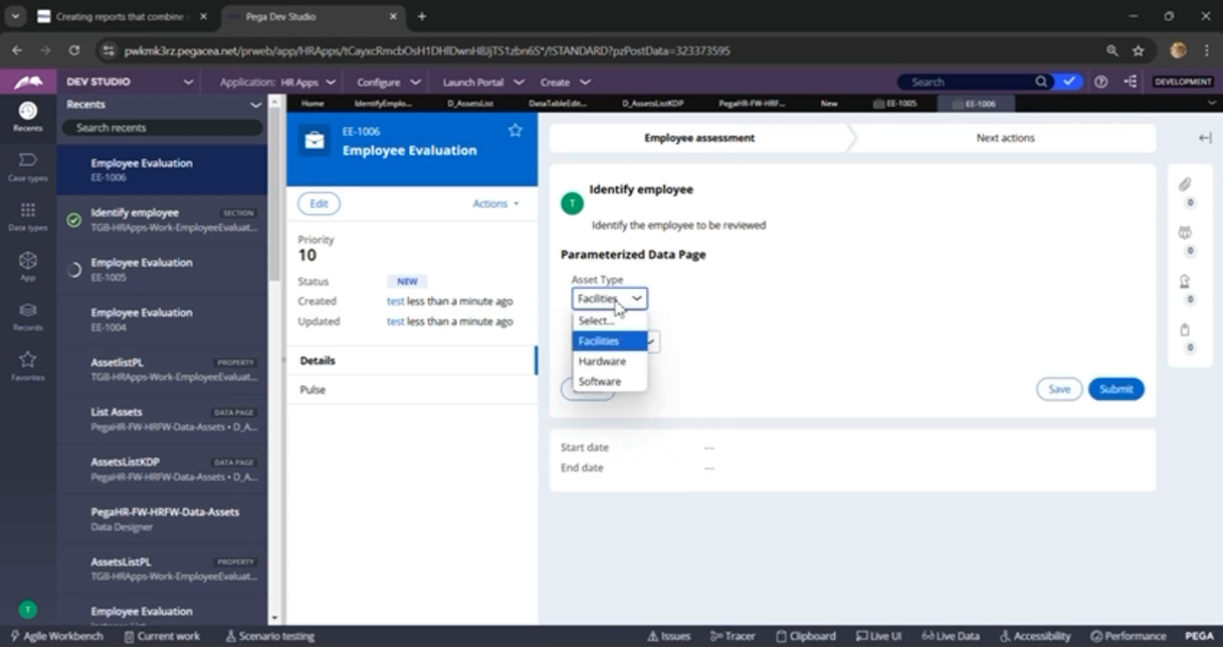
pyautogui.click(611, 382)
pyautogui.click(639, 348)
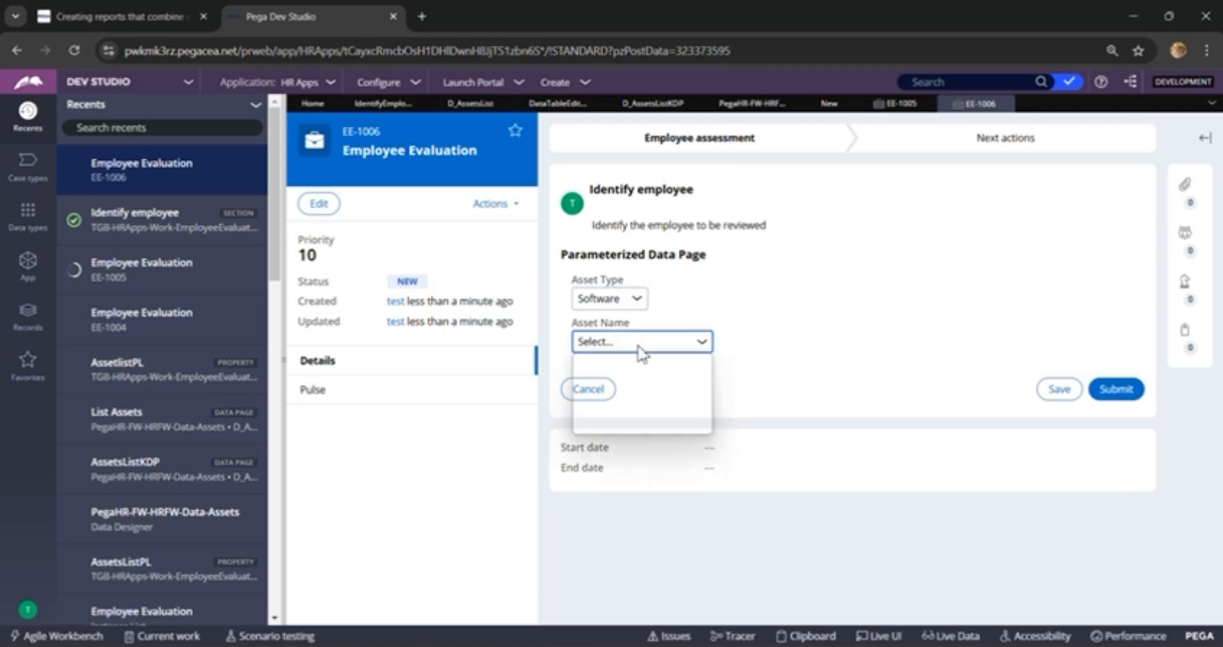
pyautogui.click(644, 415)
# Step: Change the Asset Type to Hardware and select Mouse as the Asset Name
pyautogui.click(613, 304)
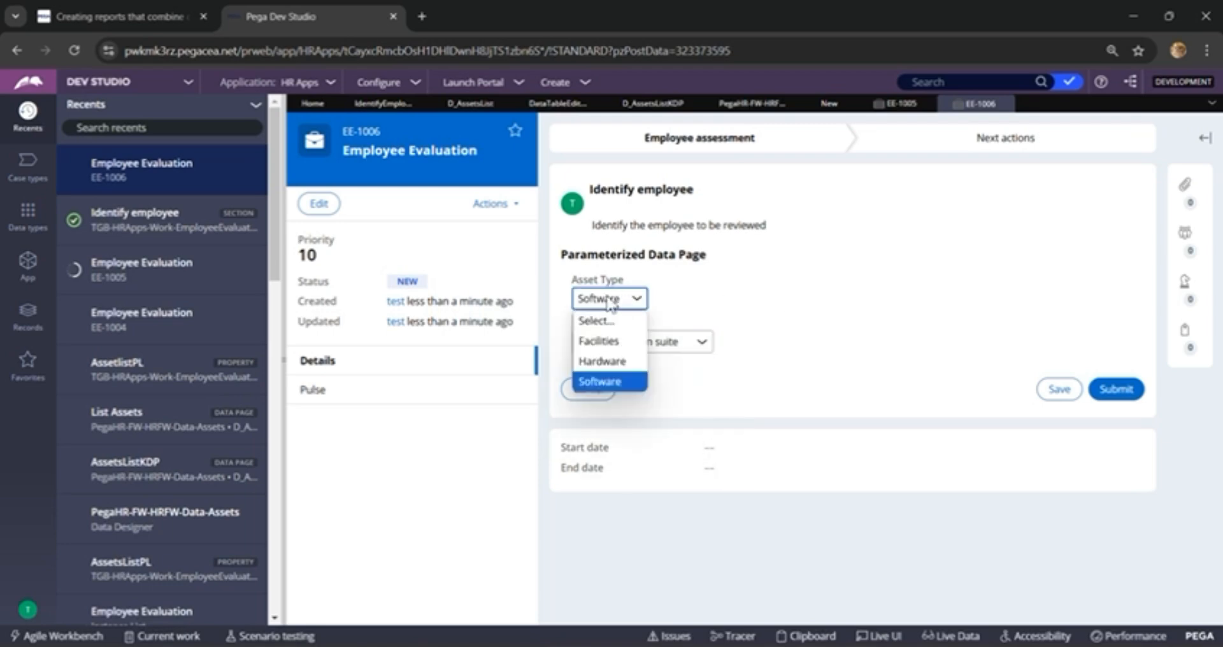
pyautogui.click(612, 385)
pyautogui.click(610, 298)
pyautogui.click(606, 339)
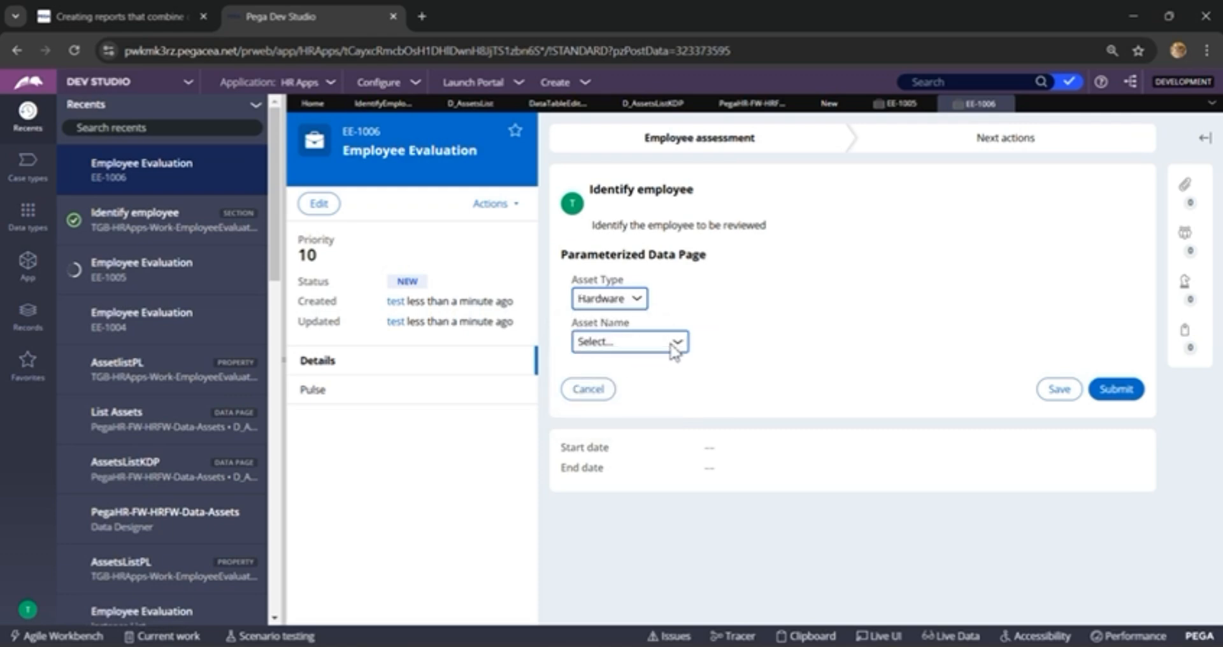
pyautogui.click(650, 344)
pyautogui.click(653, 423)
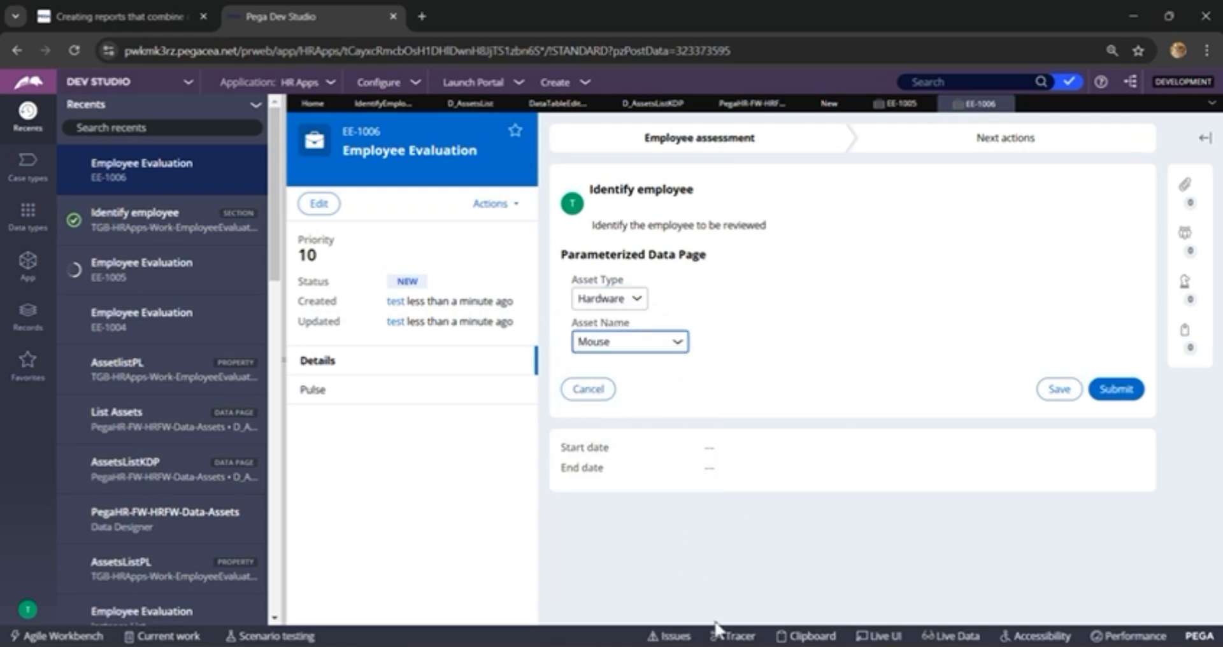
# Step: Open the Clipboard viewer and expand the Thread-level data pages to find the D_AssetsList instances
pyautogui.click(806, 636)
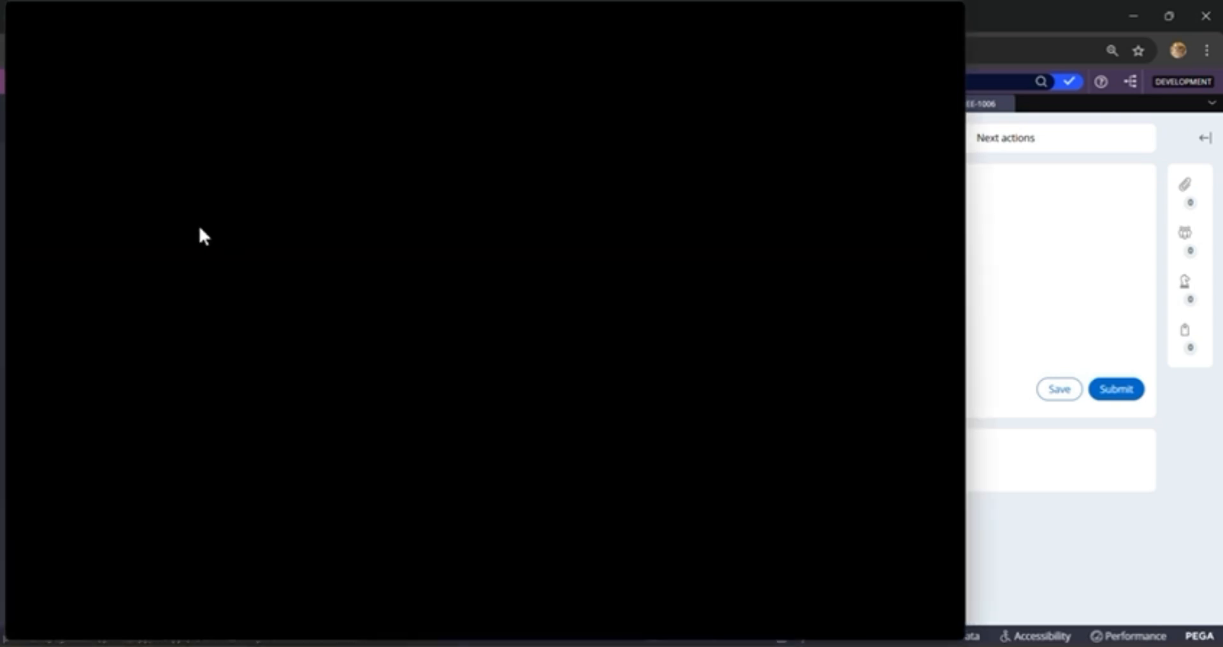
pyautogui.scroll(-15, 92, 220)
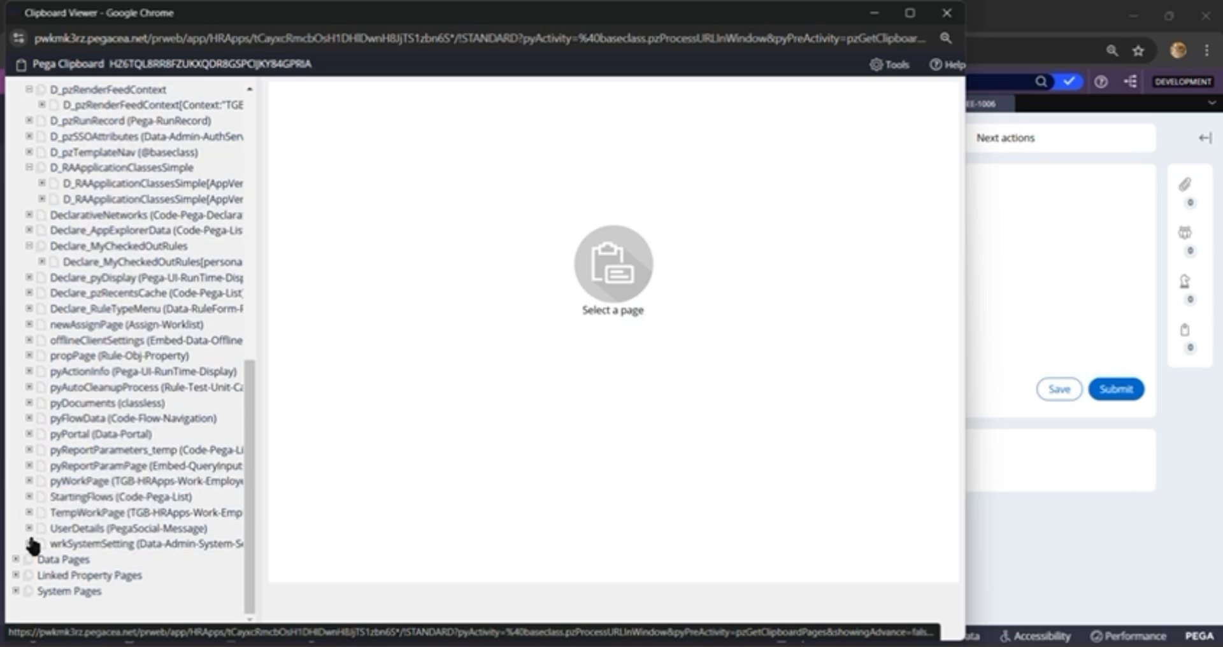
pyautogui.click(78, 516)
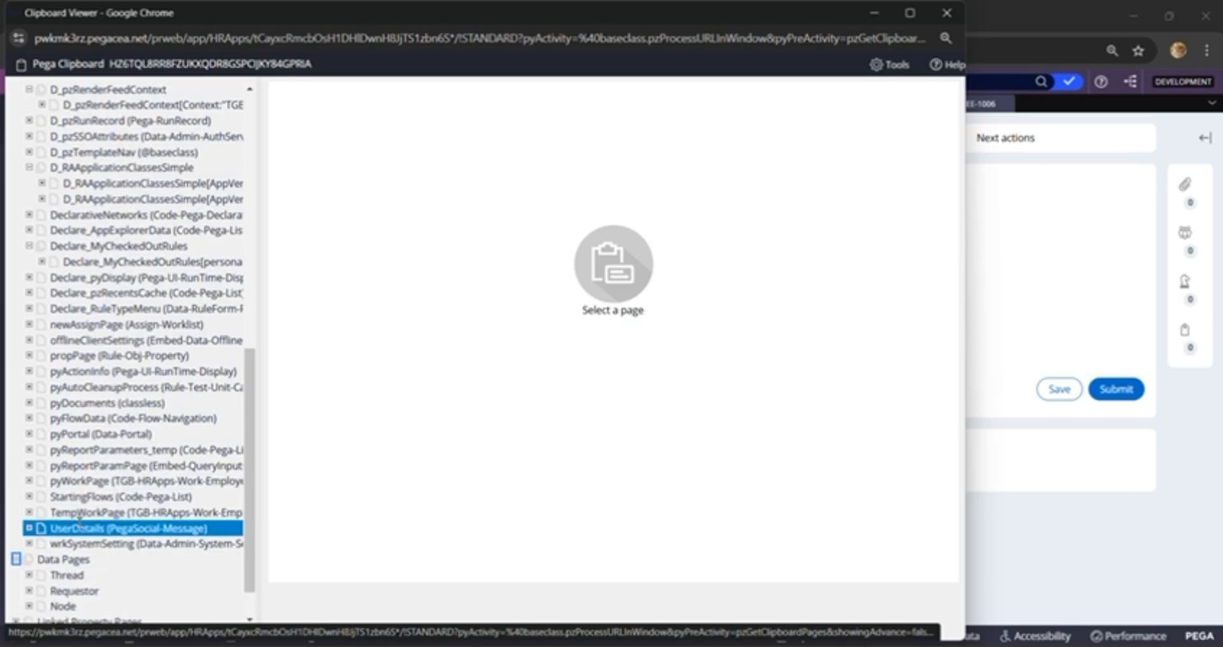
pyautogui.scroll(-1, 79, 529)
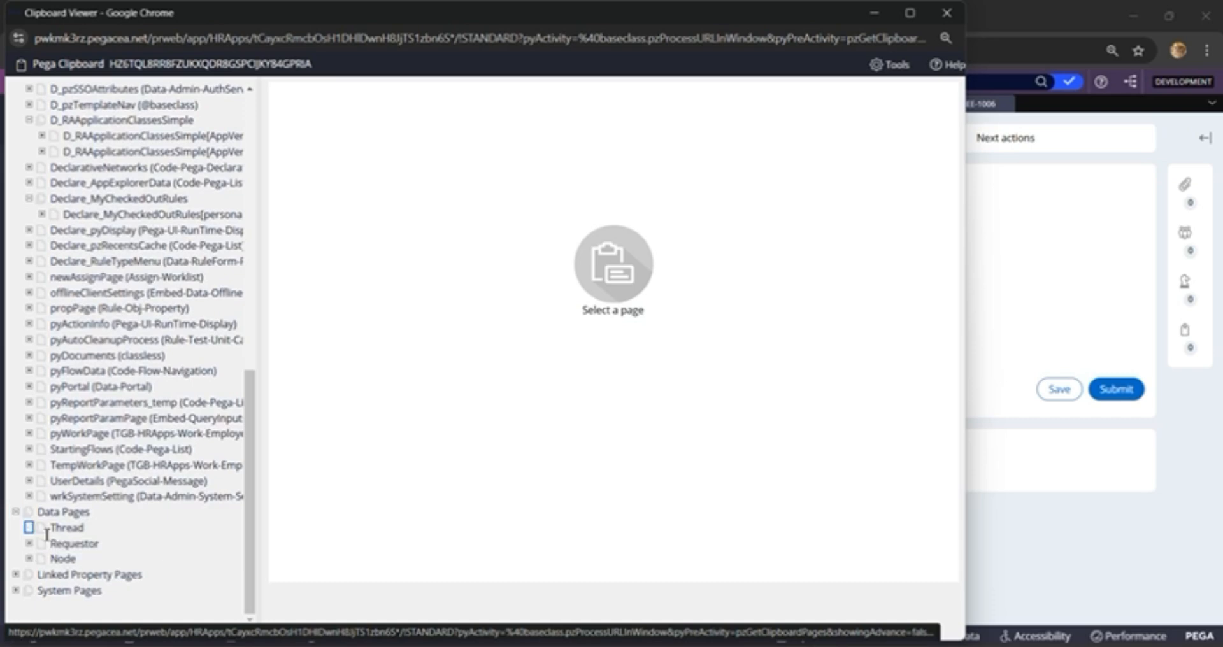
pyautogui.click(29, 528)
pyautogui.scroll(-3, 95, 503)
pyautogui.scroll(-3, 107, 468)
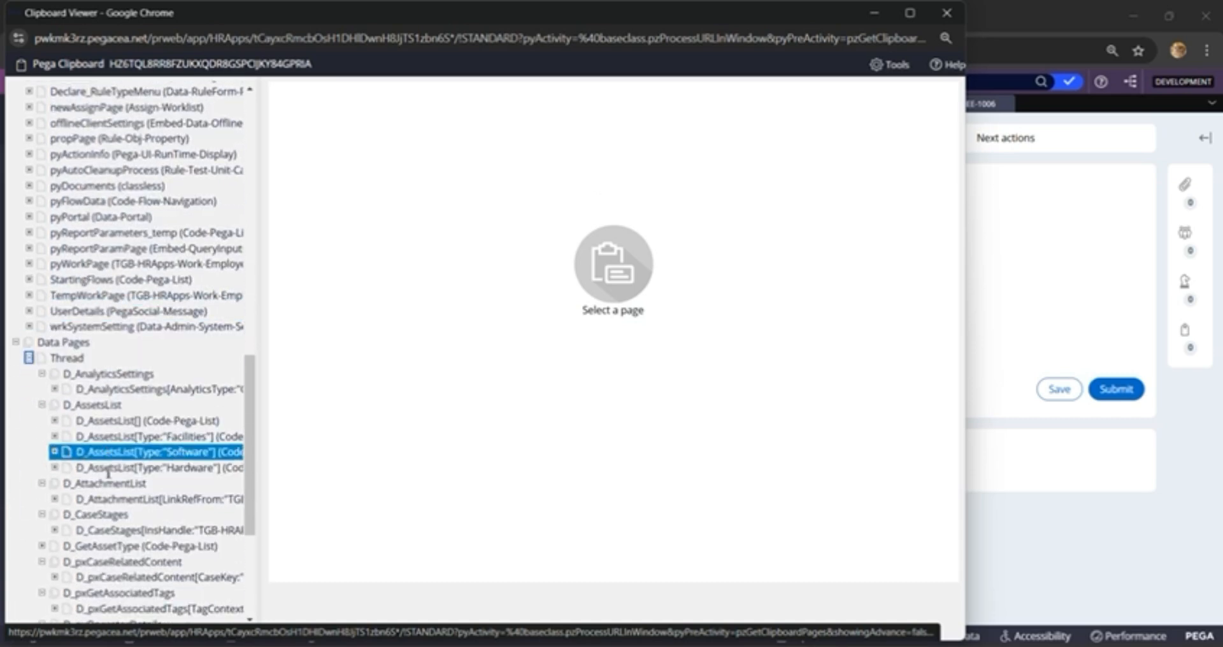
pyautogui.scroll(2, 108, 468)
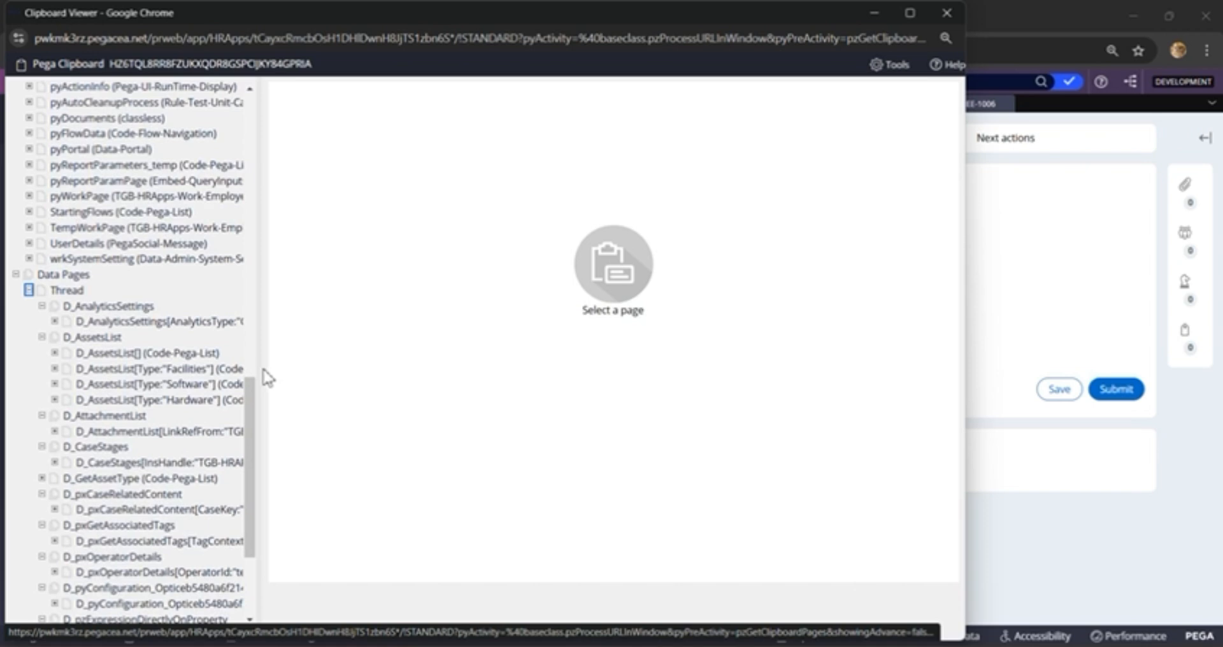
# Step: Widen the Clipboard page tree, examine the D_AssetsList instances for each asset type, and close the viewer
pyautogui.moveTo(258, 365); pyautogui.dragTo(417, 364)
pyautogui.click(138, 353)
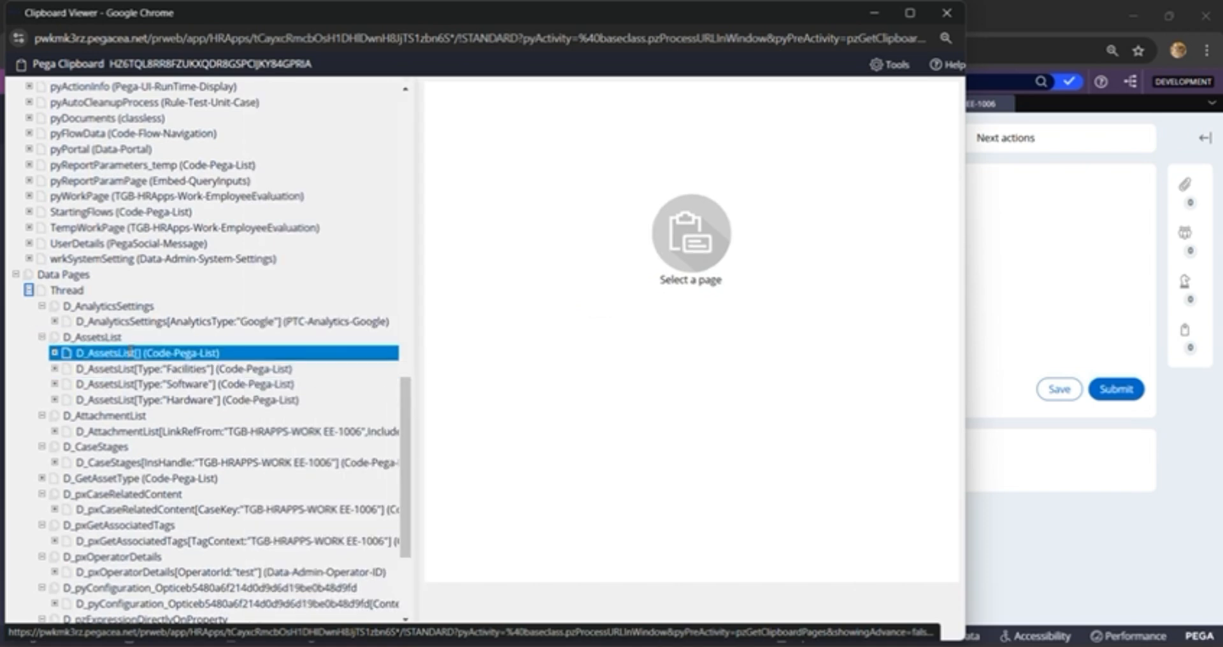
pyautogui.click(105, 338)
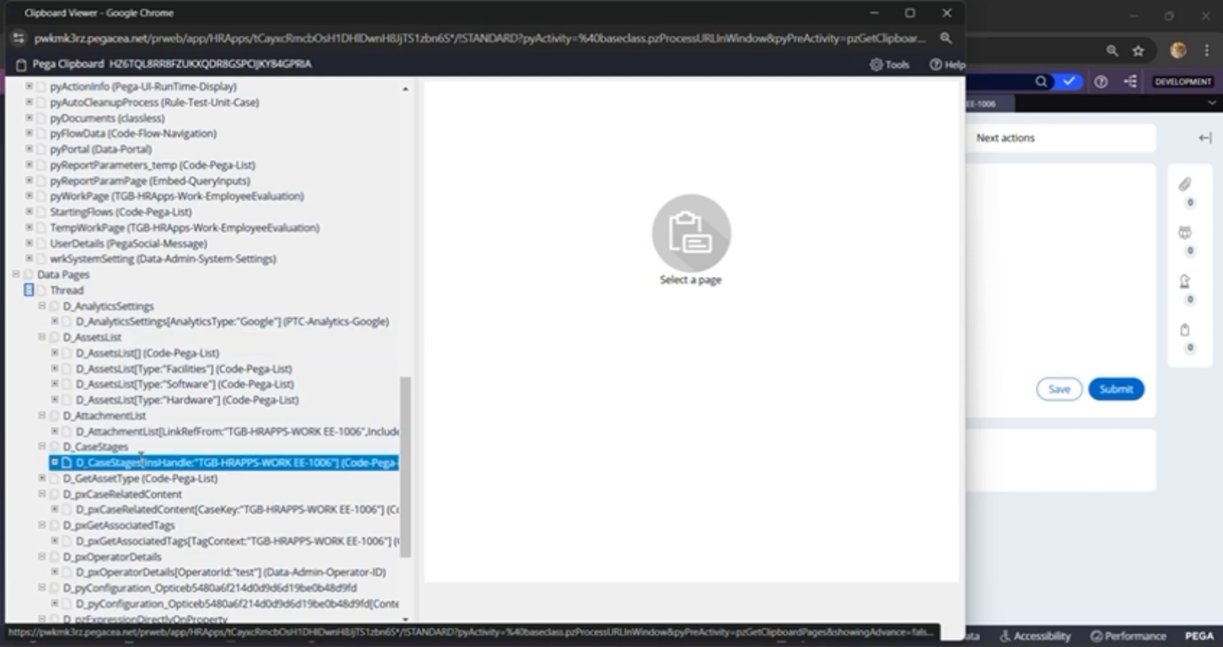
pyautogui.click(109, 354)
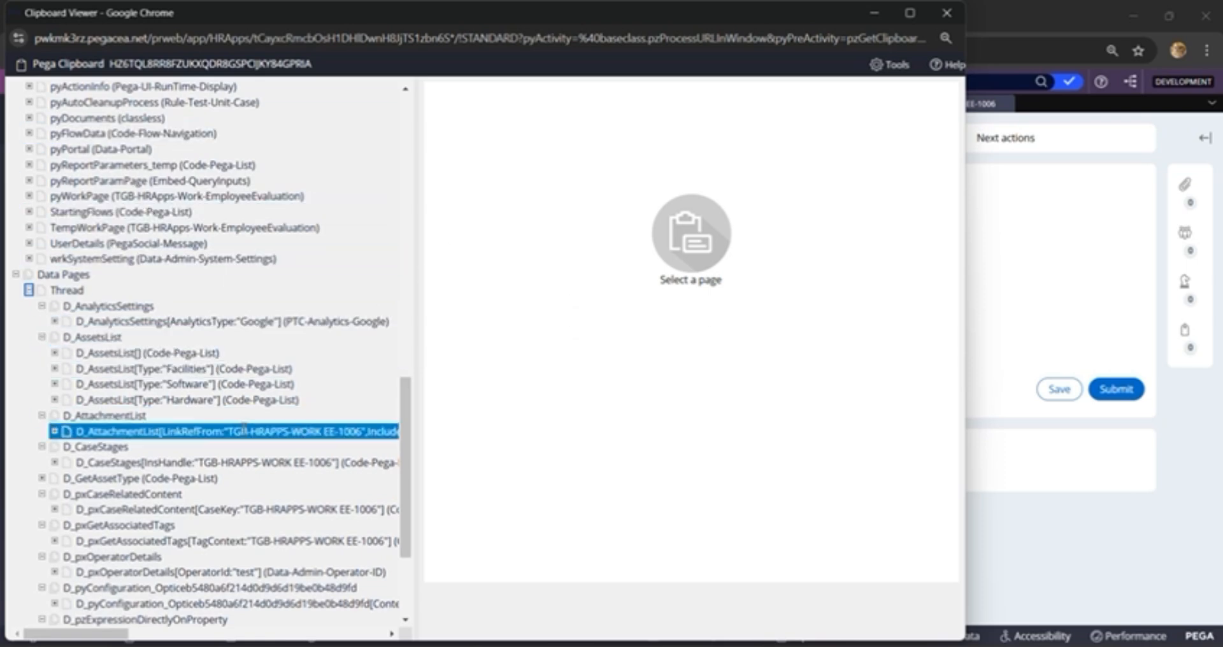
pyautogui.scroll(7, 331, 272)
pyautogui.scroll(6, 332, 273)
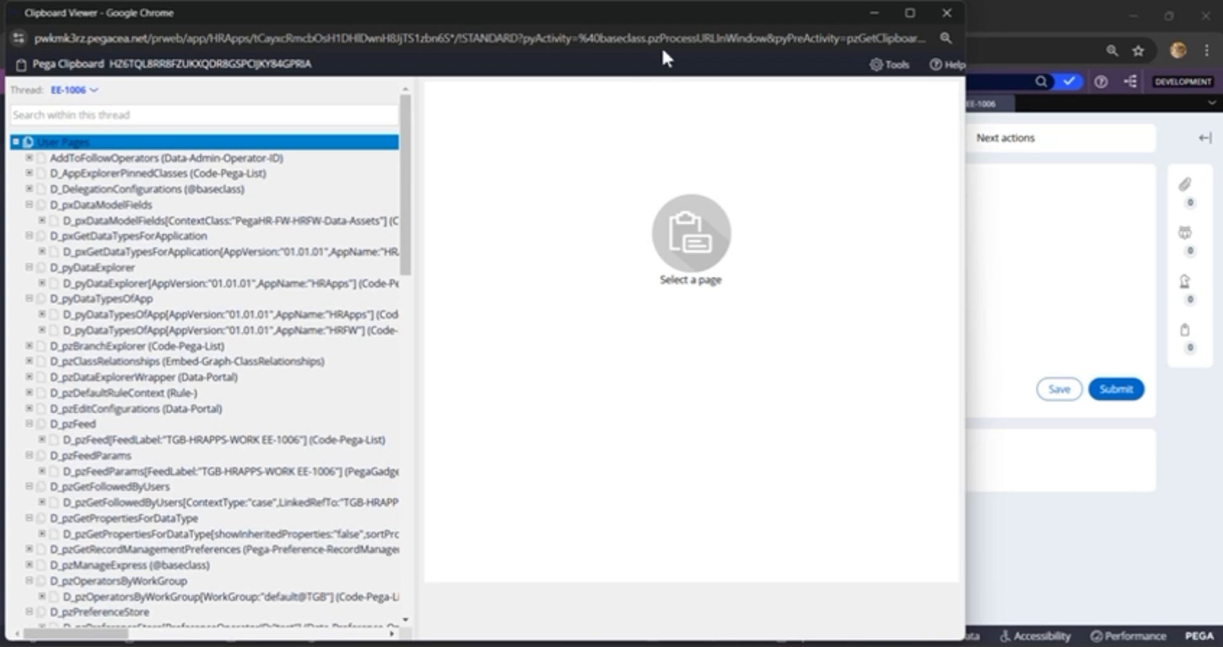
pyautogui.click(946, 12)
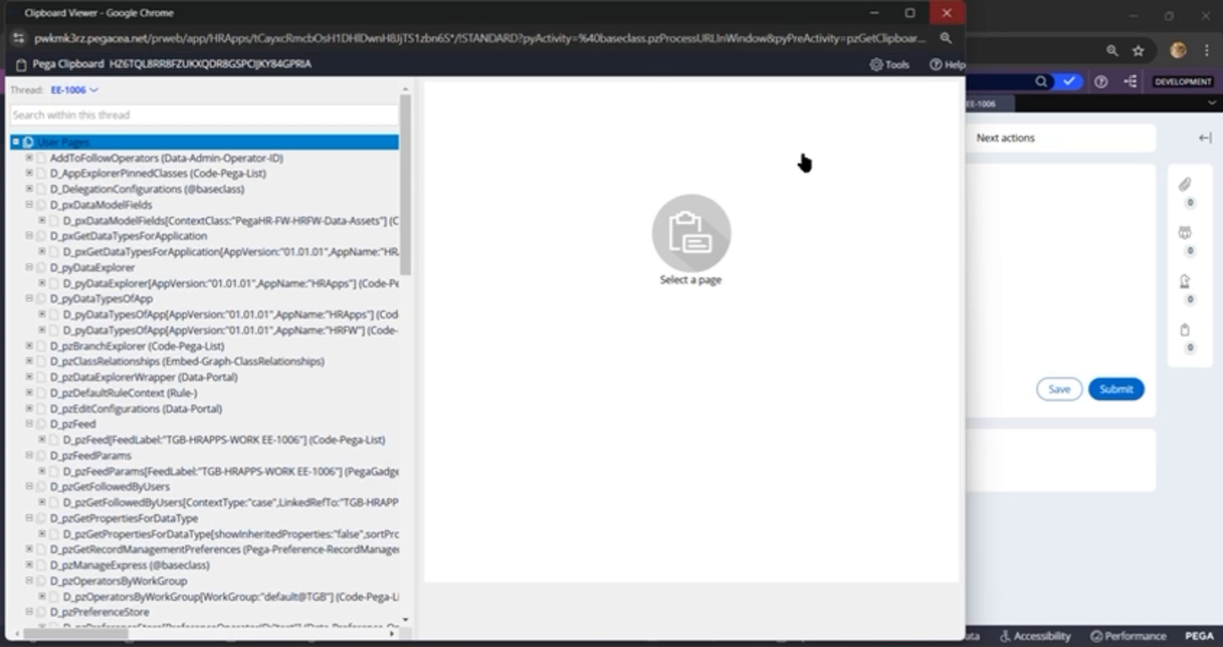